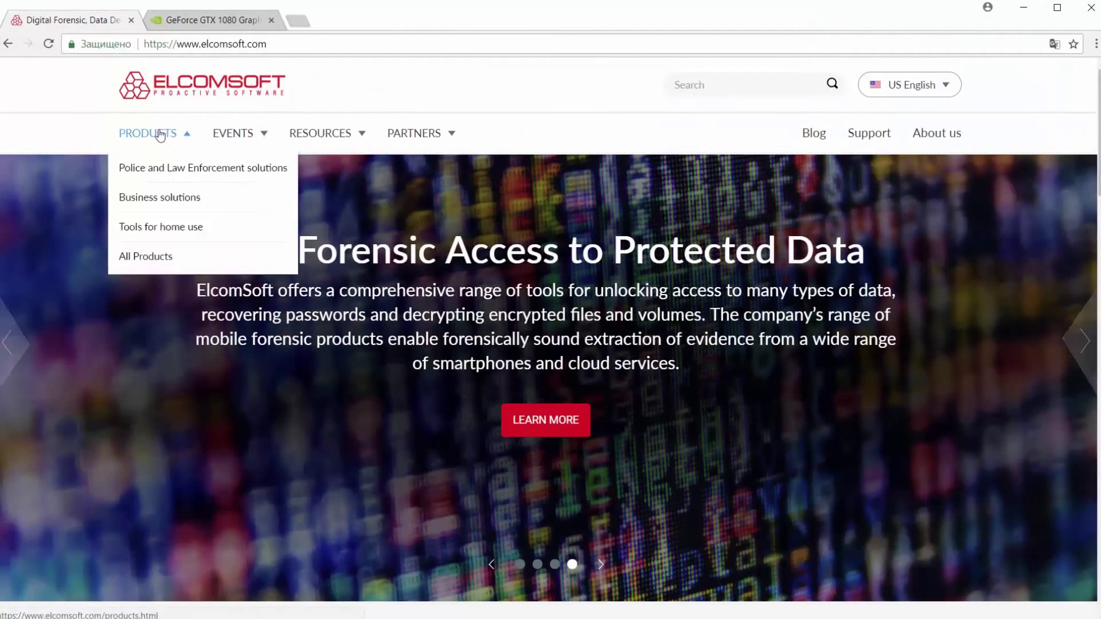
# Step: Browse the Distributed Password Recovery product page's Broad Compatibility, File Formats and Benchmarks tabs
pyautogui.click(166, 174)
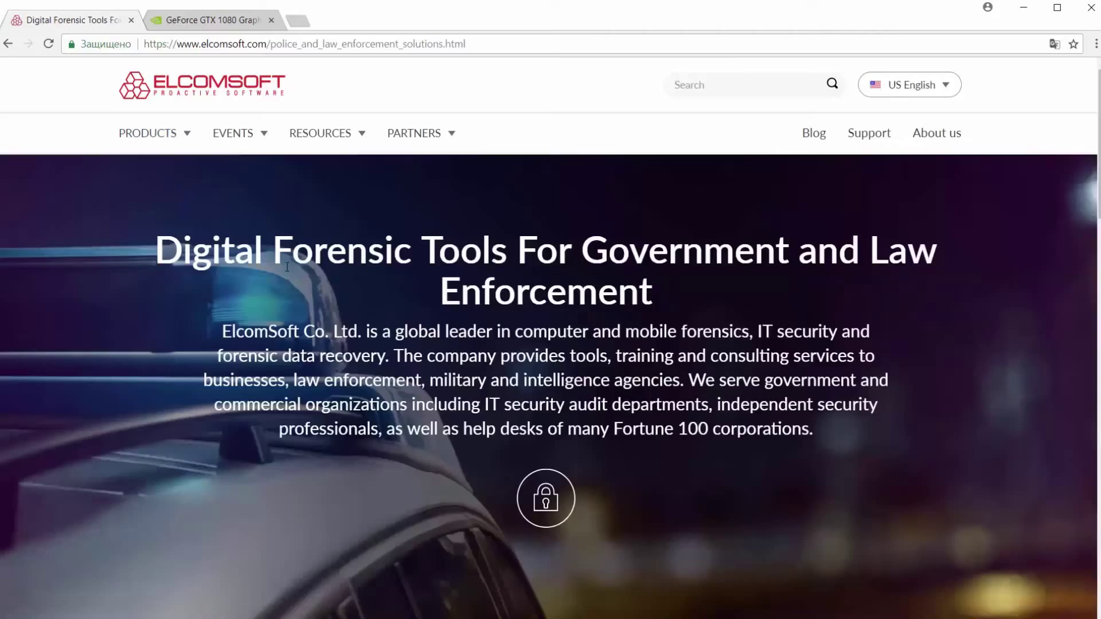
pyautogui.scroll(-5, 287, 267)
pyautogui.scroll(-4, 287, 266)
pyautogui.click(302, 276)
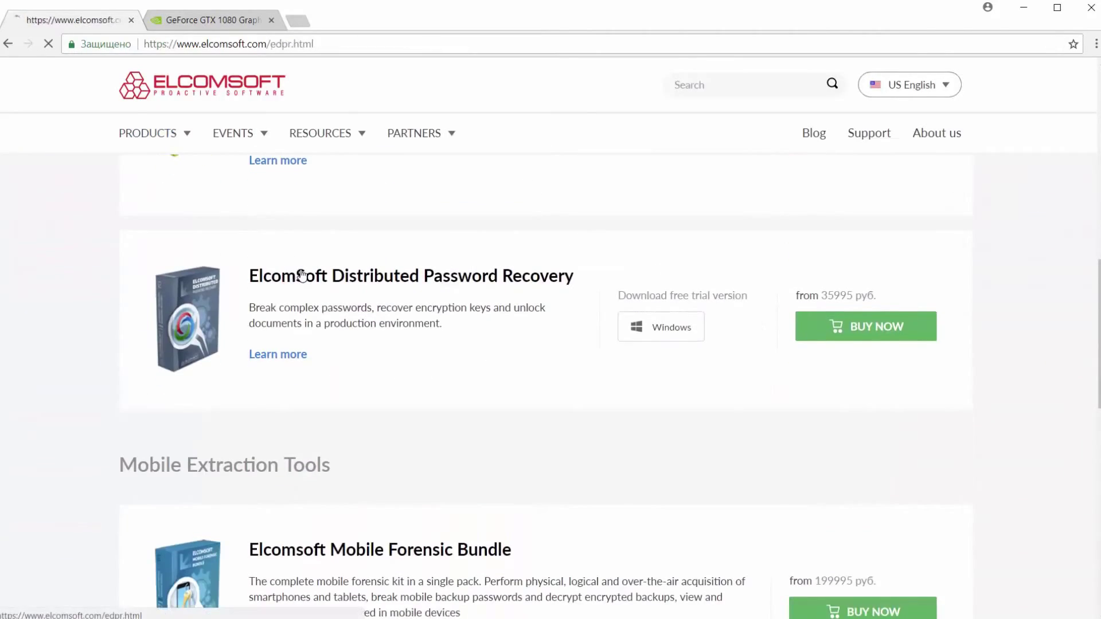
pyautogui.scroll(-2, 740, 265)
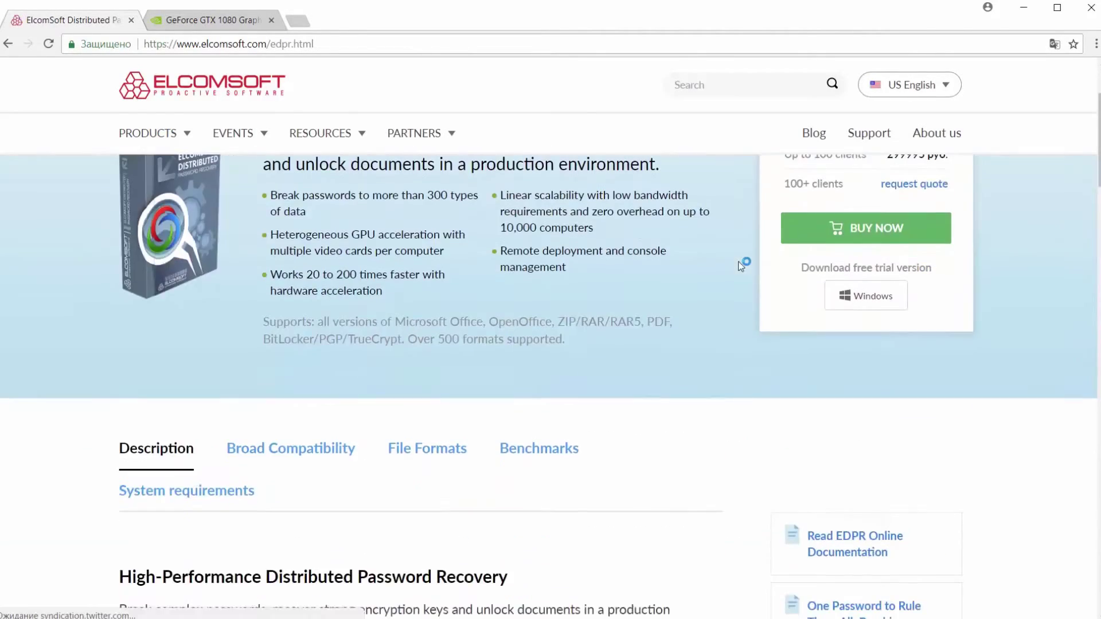
pyautogui.scroll(-2, 741, 266)
pyautogui.scroll(-2, 741, 265)
pyautogui.scroll(-3, 740, 265)
pyautogui.scroll(-3, 740, 267)
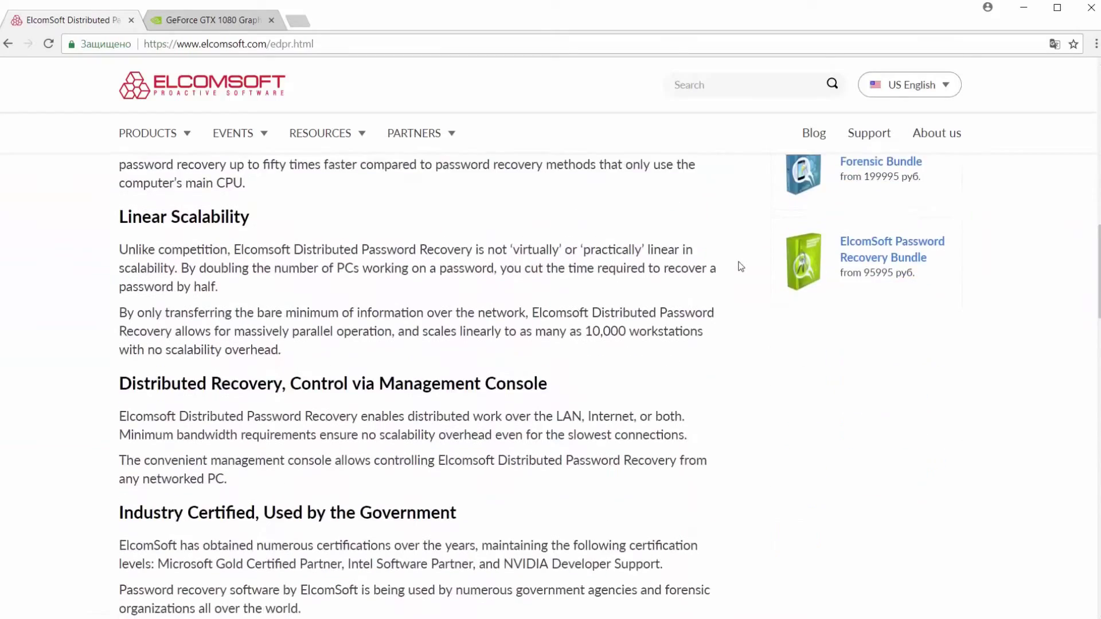
pyautogui.scroll(-1, 739, 267)
pyautogui.scroll(-2, 738, 267)
pyautogui.scroll(-3, 739, 267)
pyautogui.scroll(5, 740, 267)
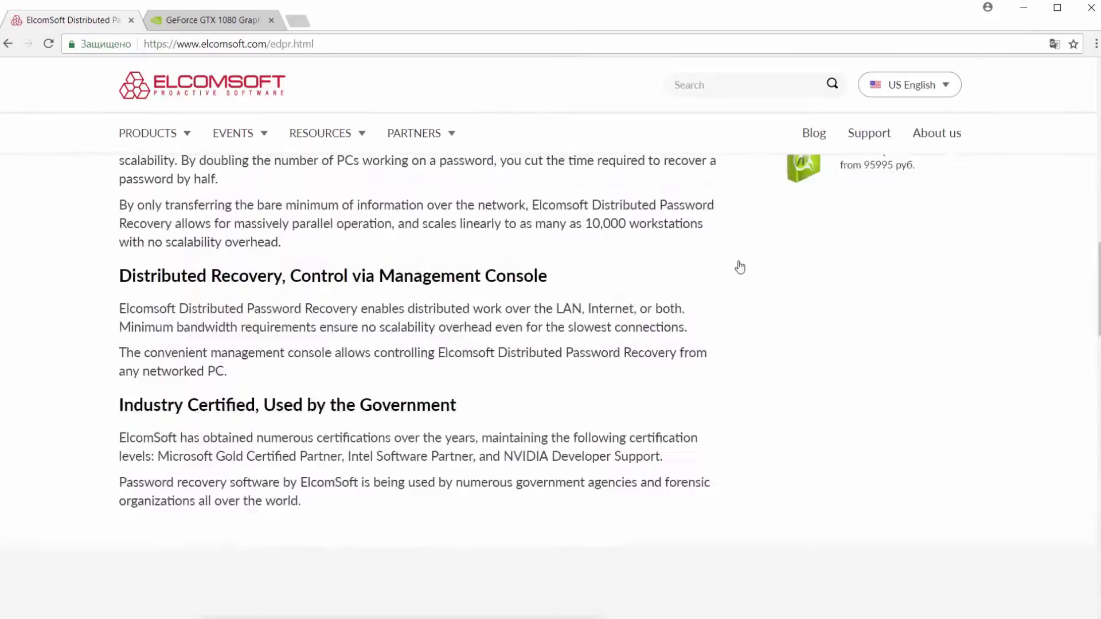
pyautogui.scroll(5, 740, 267)
pyautogui.click(253, 231)
pyautogui.scroll(-2, 652, 273)
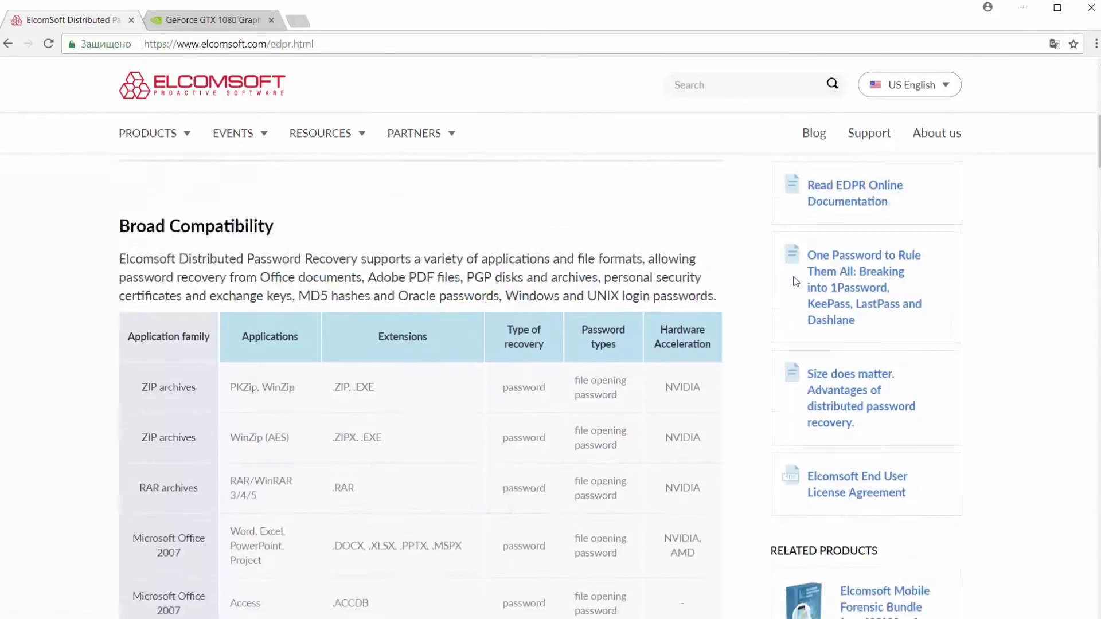
pyautogui.scroll(-4, 796, 281)
pyautogui.scroll(-3, 796, 282)
pyautogui.scroll(-3, 796, 281)
pyautogui.scroll(-3, 796, 281)
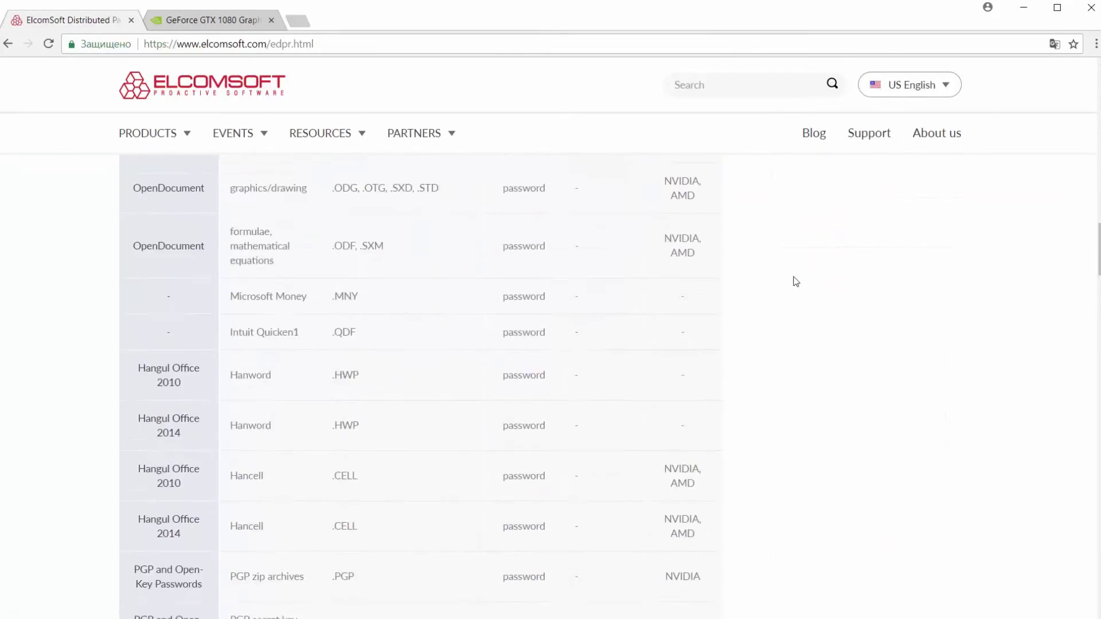
pyautogui.scroll(-3, 796, 281)
pyautogui.scroll(-4, 796, 281)
pyautogui.scroll(-4, 796, 281)
pyautogui.scroll(-4, 796, 282)
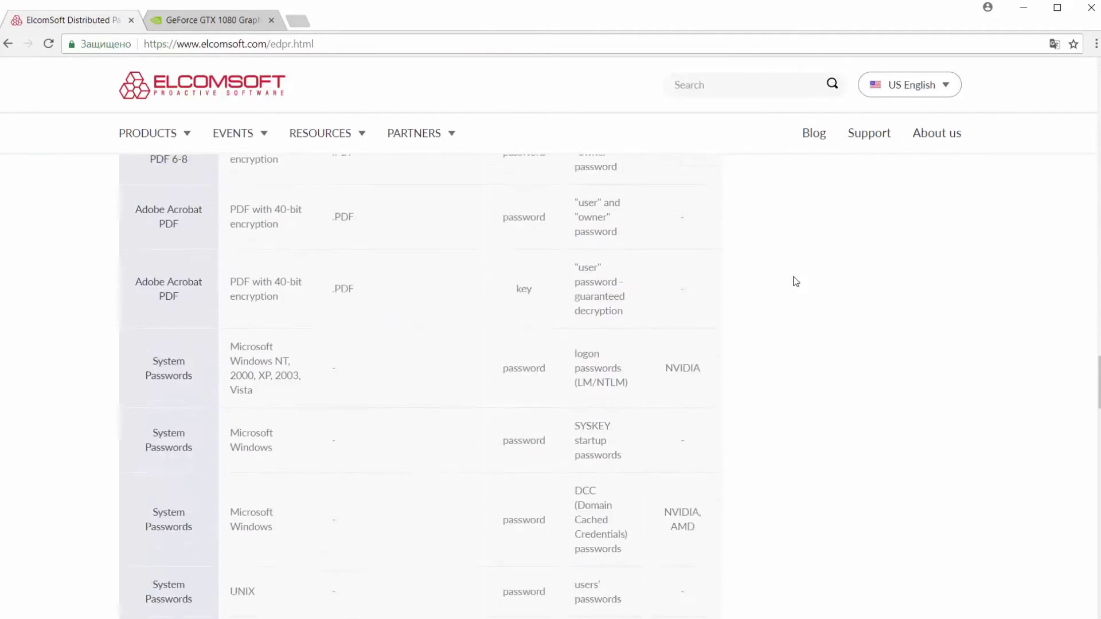
pyautogui.scroll(-3, 796, 282)
pyautogui.scroll(-3, 796, 281)
pyautogui.scroll(-4, 796, 281)
pyautogui.scroll(-4, 796, 281)
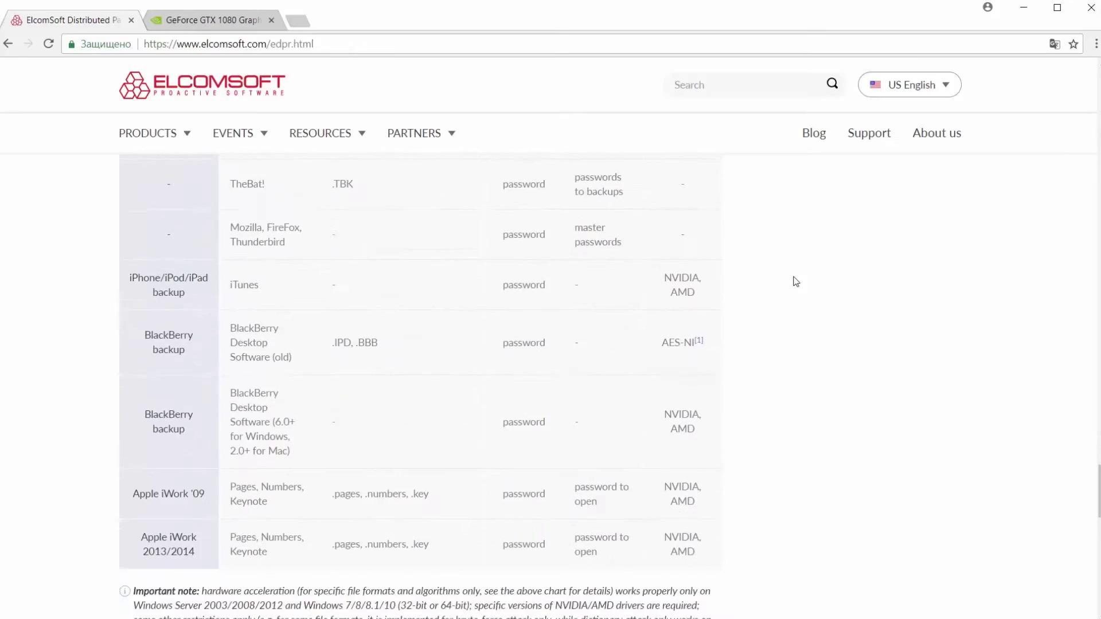
pyautogui.scroll(-5, 796, 281)
pyautogui.scroll(-1, 796, 282)
pyautogui.scroll(3, 796, 282)
pyautogui.scroll(15, 796, 281)
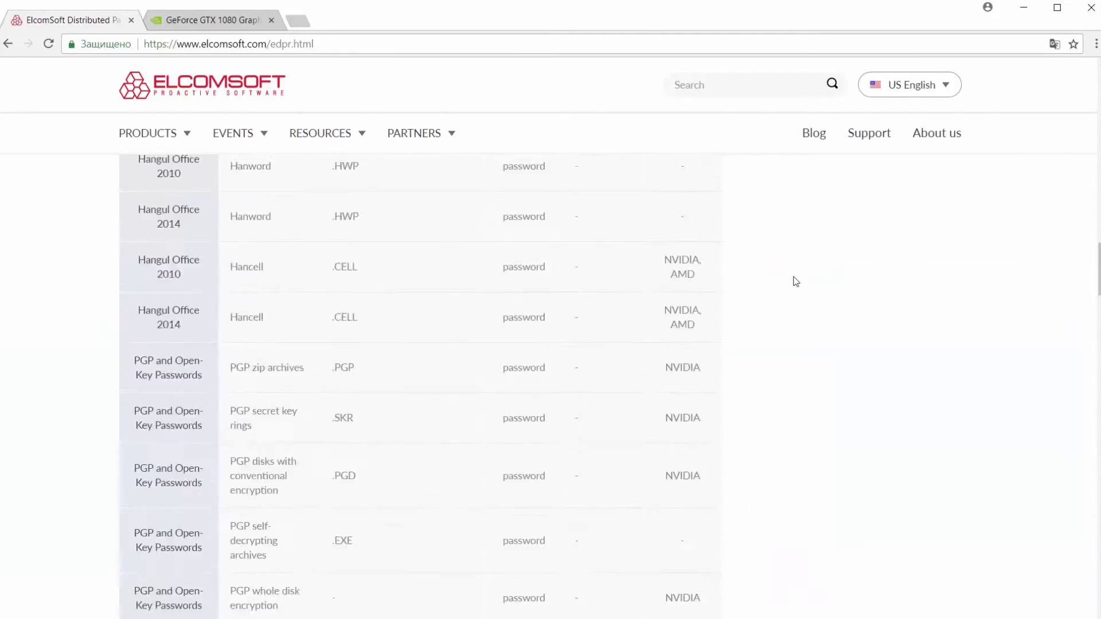
pyautogui.scroll(10, 795, 281)
pyautogui.click(398, 377)
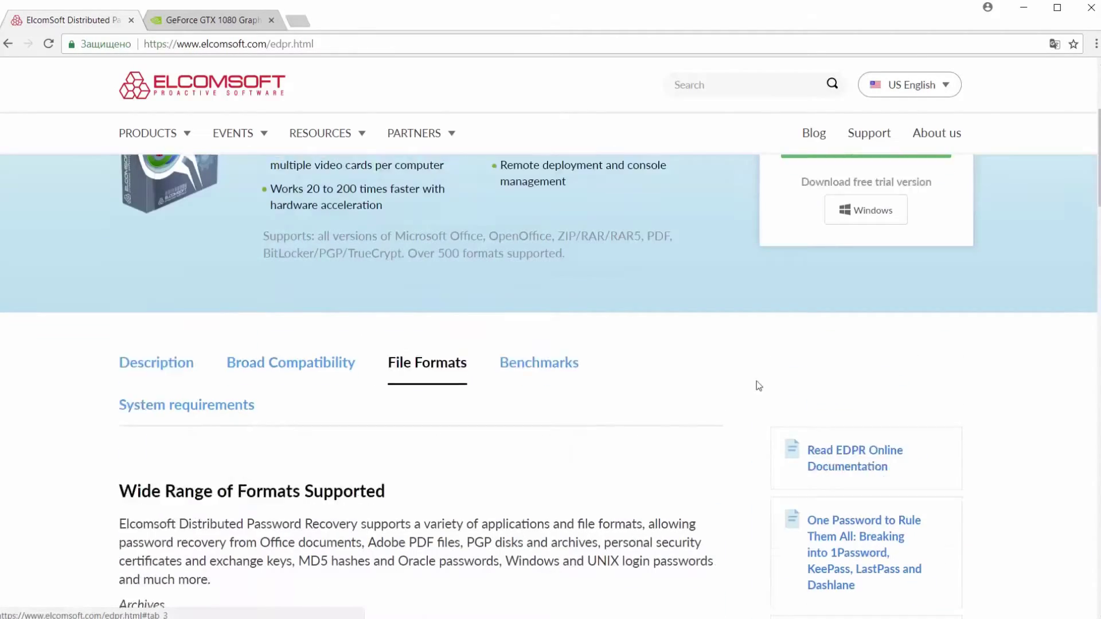
pyautogui.scroll(-8, 756, 383)
pyautogui.scroll(-3, 760, 380)
pyautogui.scroll(-5, 759, 379)
pyautogui.scroll(-5, 759, 379)
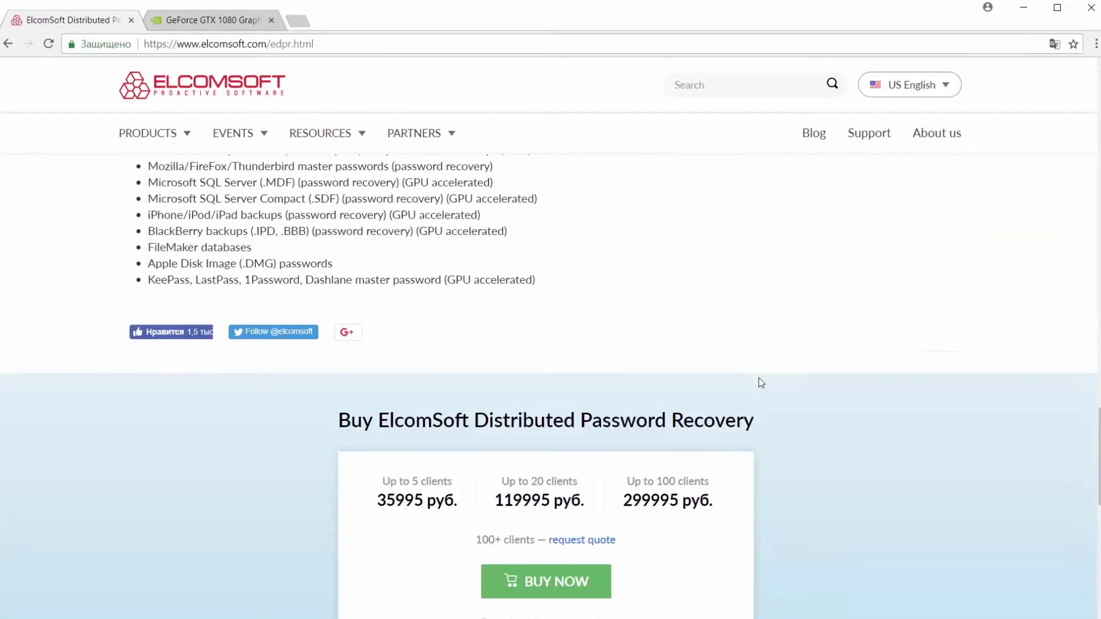
pyautogui.scroll(10, 759, 377)
pyautogui.scroll(10, 759, 378)
pyautogui.click(528, 593)
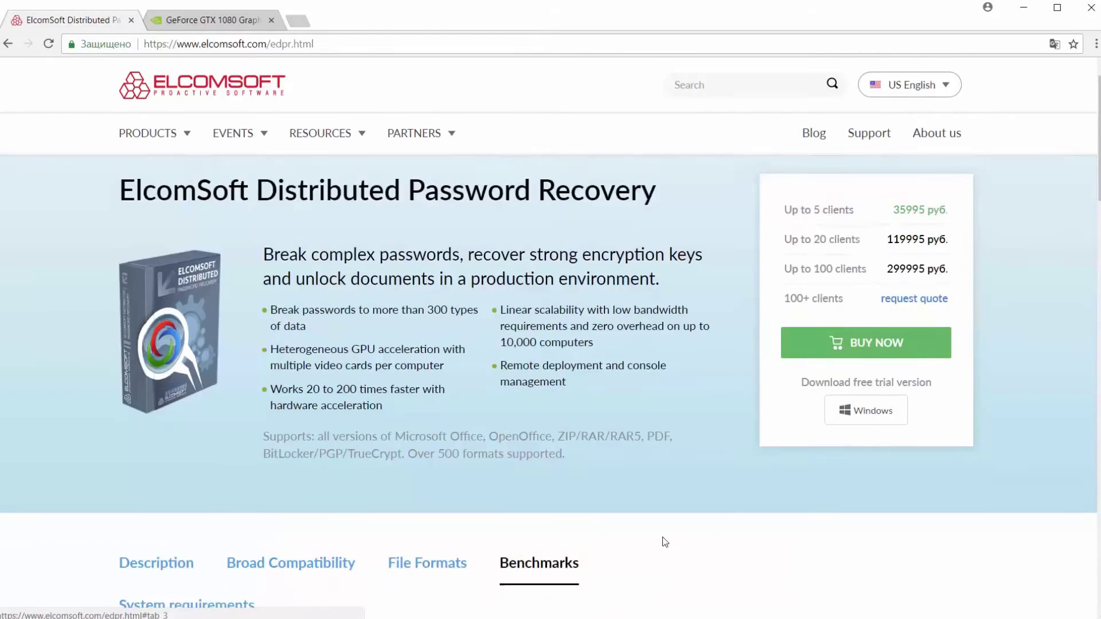
pyautogui.scroll(-5, 663, 542)
pyautogui.scroll(-4, 663, 533)
pyautogui.scroll(-4, 663, 534)
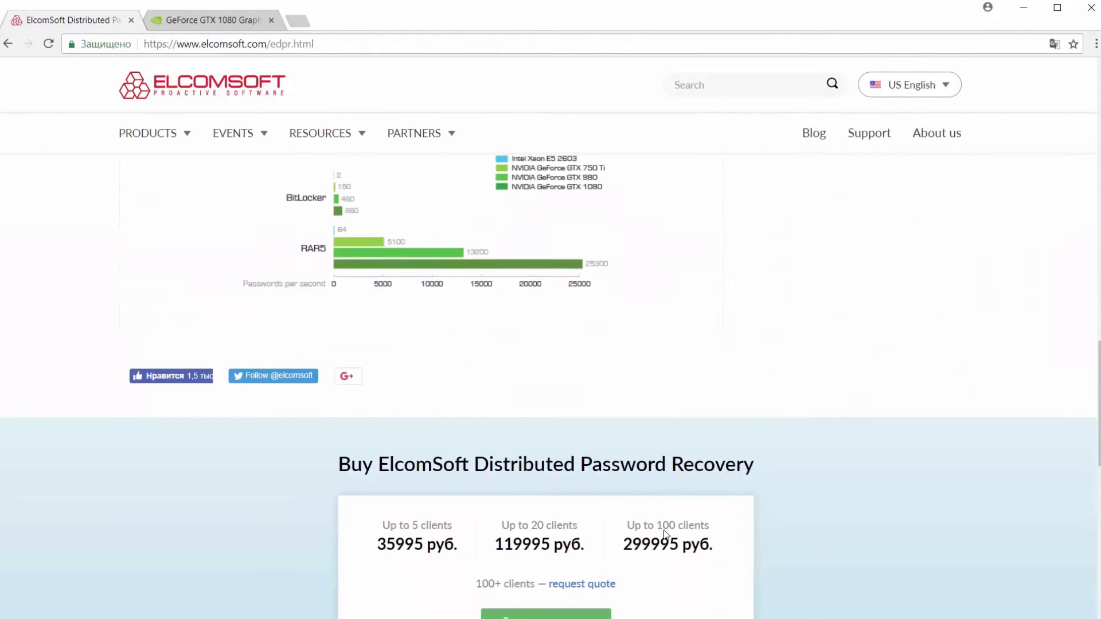
pyautogui.scroll(-3, 663, 530)
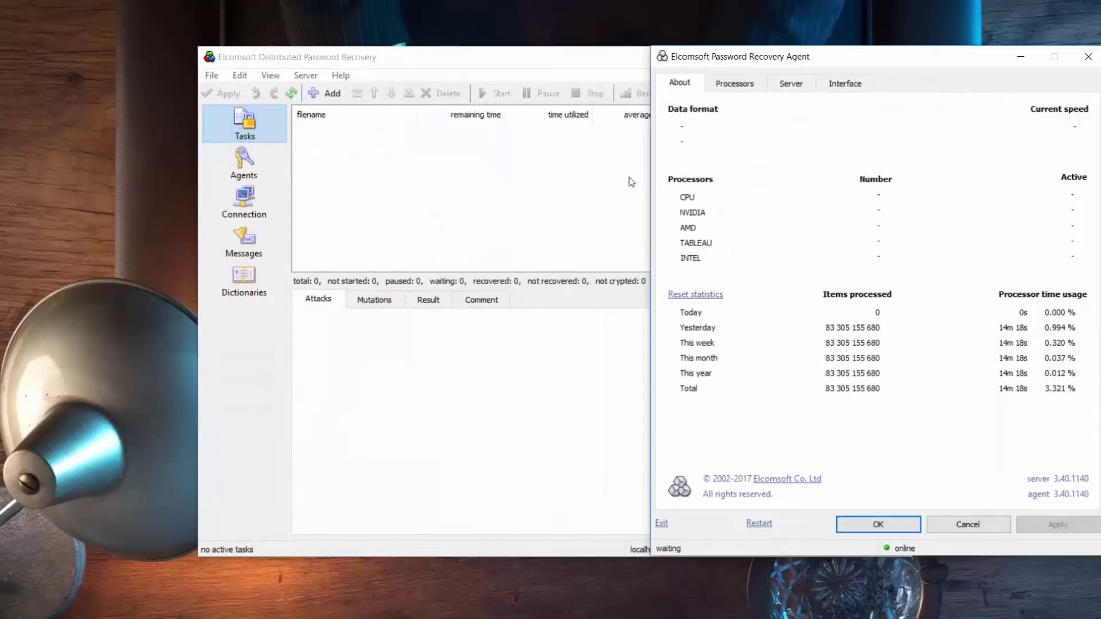
# Step: Move the EDPR window left and resume the paused remote agent in the Agents list
pyautogui.moveTo(607, 61); pyautogui.dragTo(399, 59)
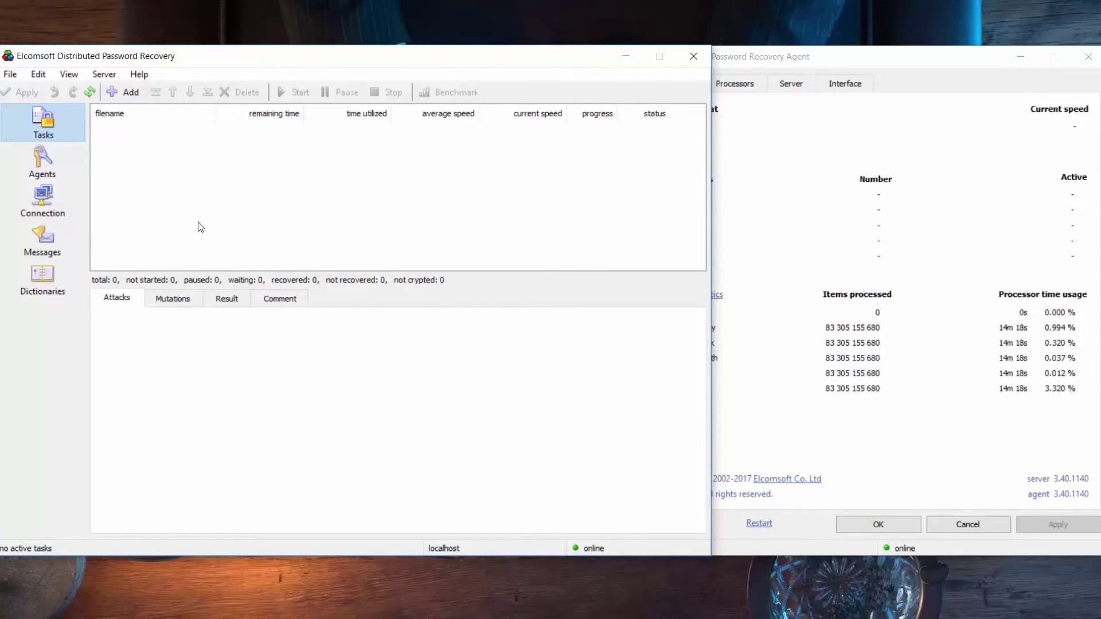
pyautogui.click(44, 167)
pyautogui.rightClick(294, 136)
pyautogui.click(315, 138)
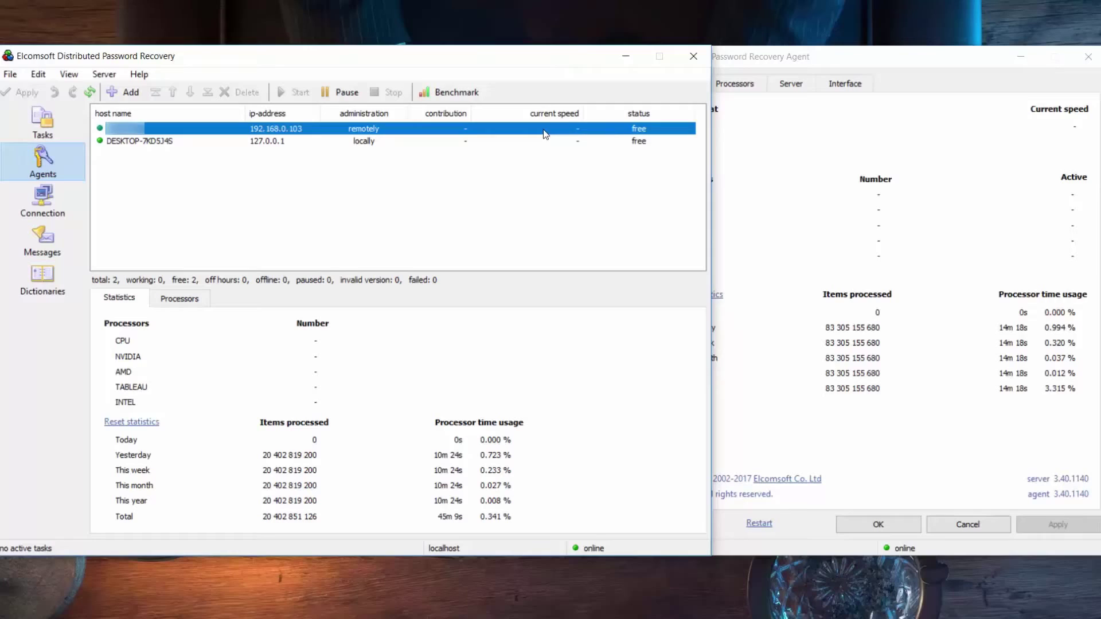
# Step: Run ipconfig in Command Prompt and select the IPv4 address 192.168.0.106
pyautogui.press('super+r')
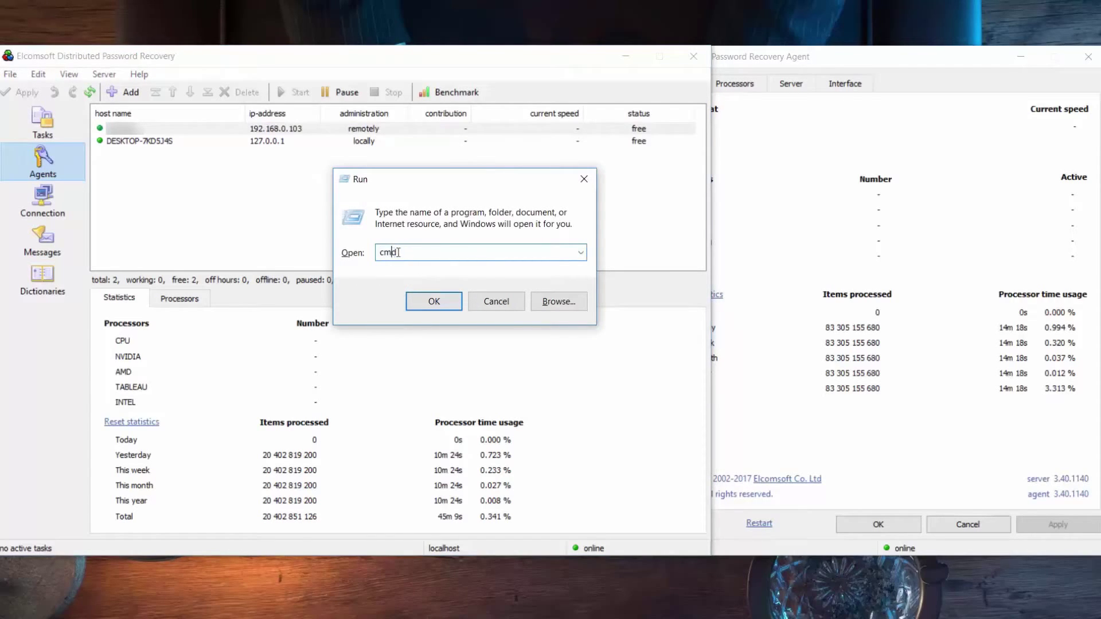
pyautogui.click(412, 302)
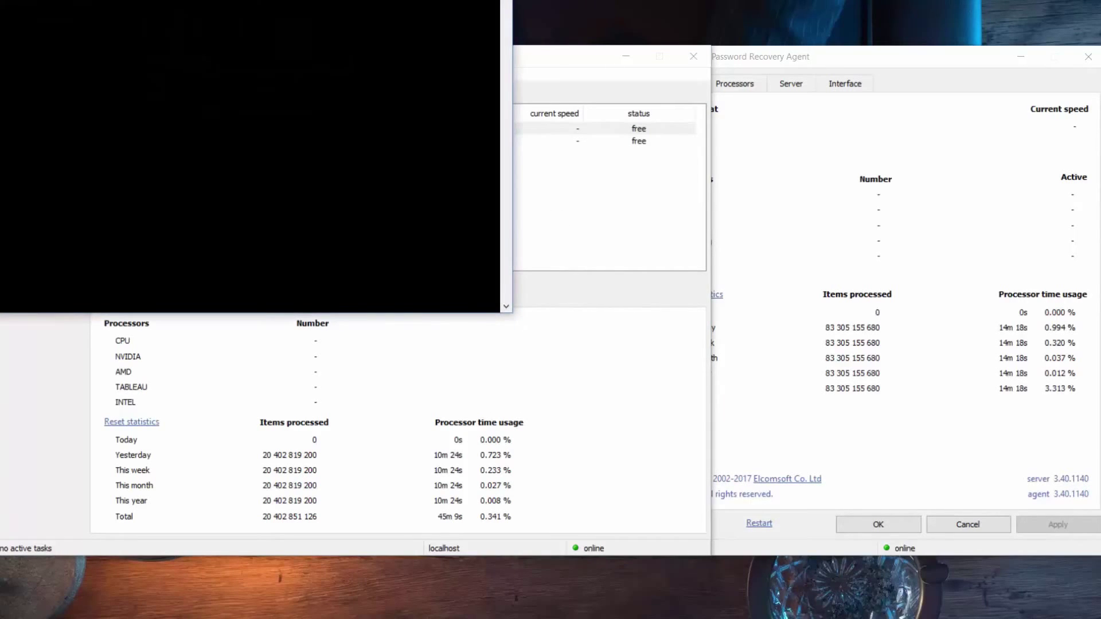
pyautogui.moveTo(385, 50); pyautogui.dragTo(652, 115)
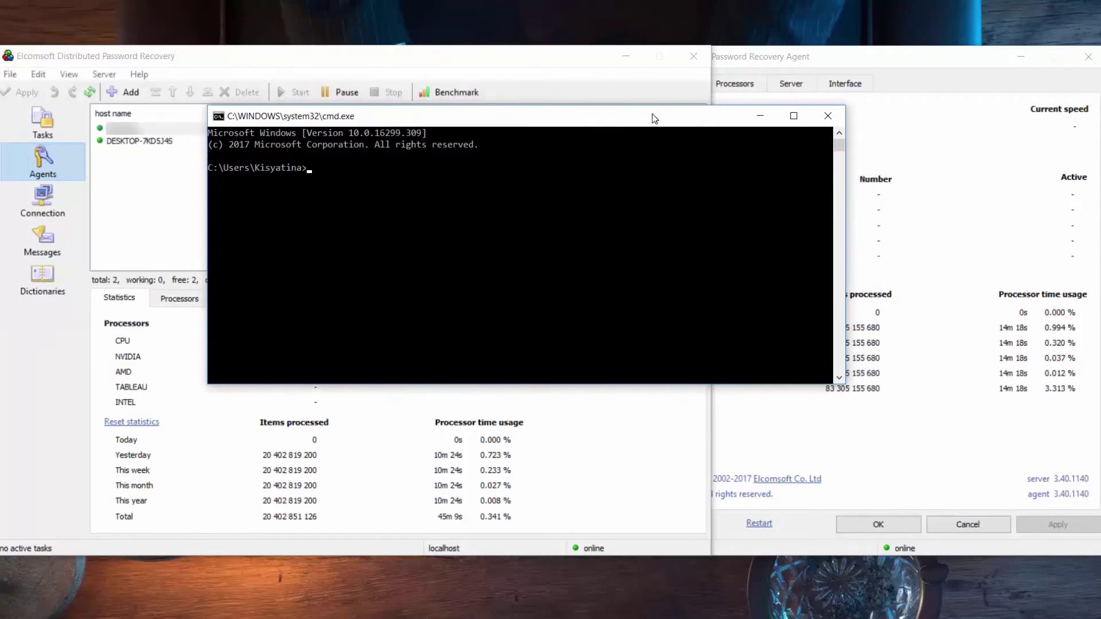
pyautogui.write('ipconfig')
pyautogui.press('Return')
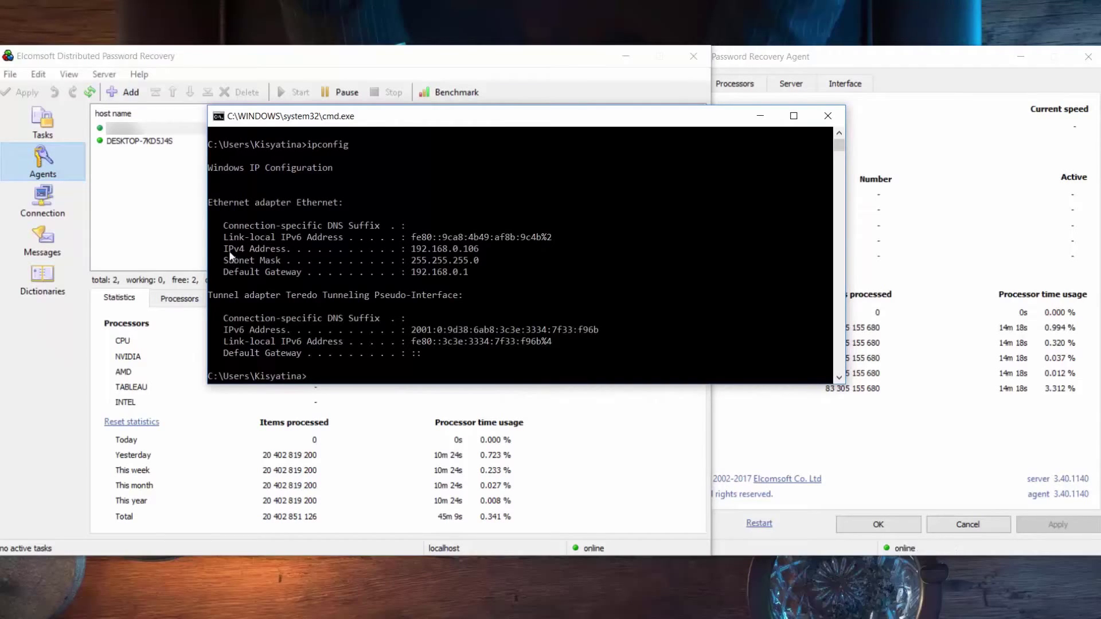
pyautogui.moveTo(225, 249); pyautogui.dragTo(412, 250)
pyautogui.click(488, 249)
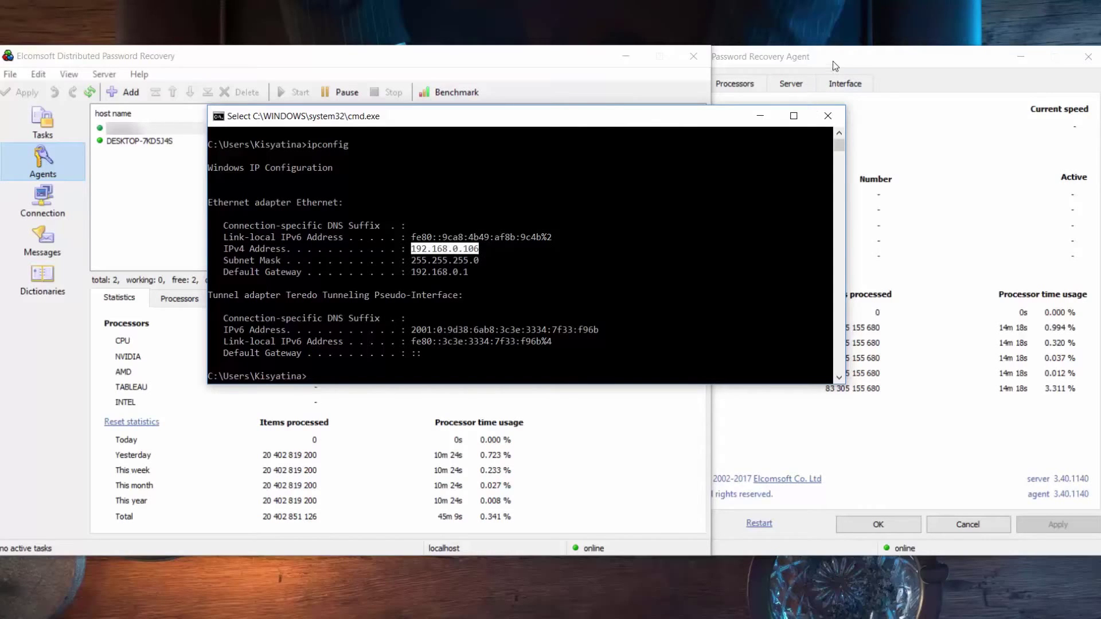
# Step: Review the agent's Server host name and network browser unchanged, and close Command Prompt
pyautogui.click(796, 84)
pyautogui.doubleClick(731, 123)
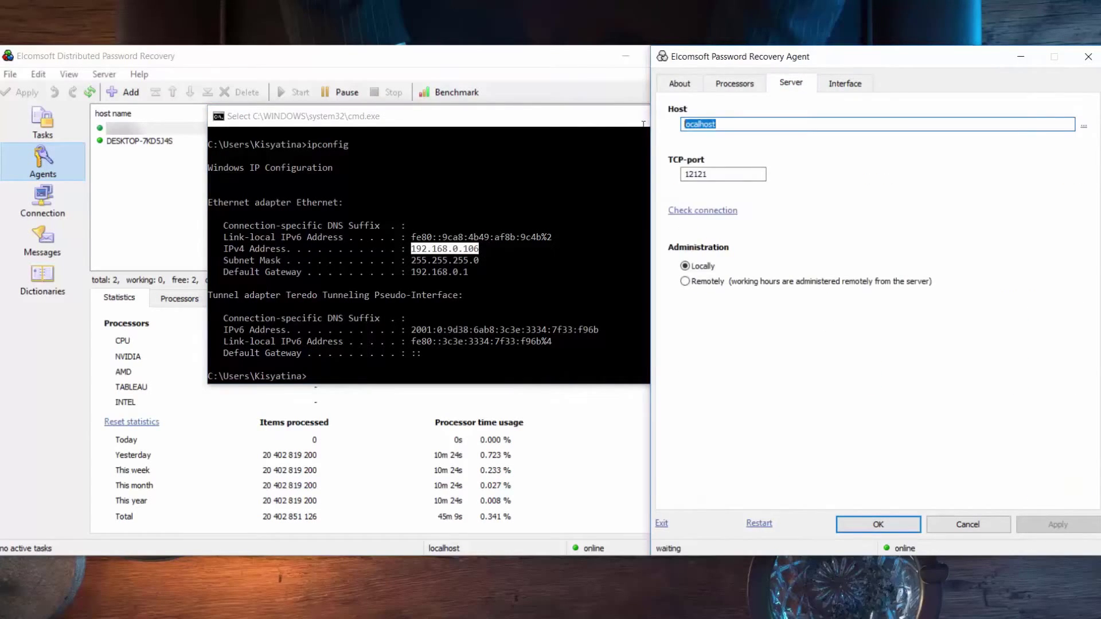
pyautogui.click(1085, 126)
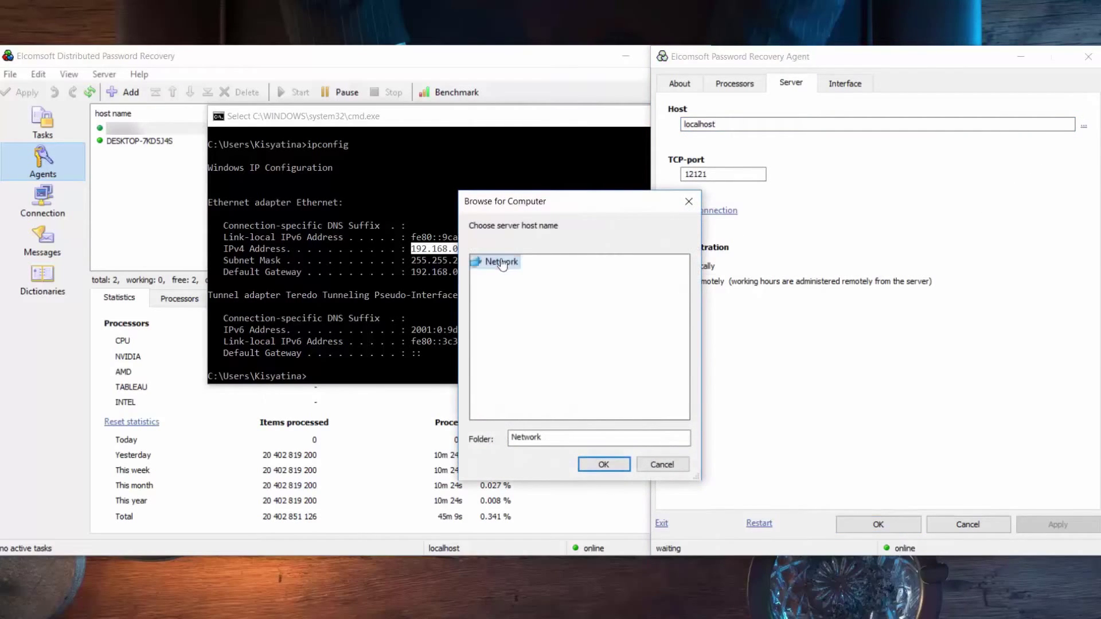
pyautogui.click(661, 464)
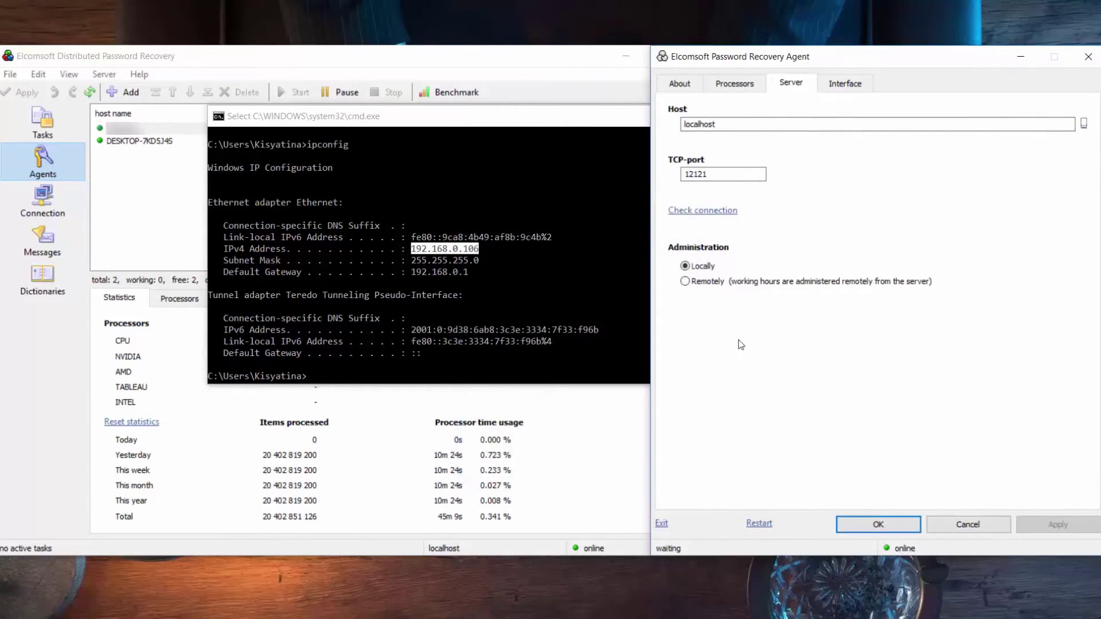
pyautogui.click(525, 119)
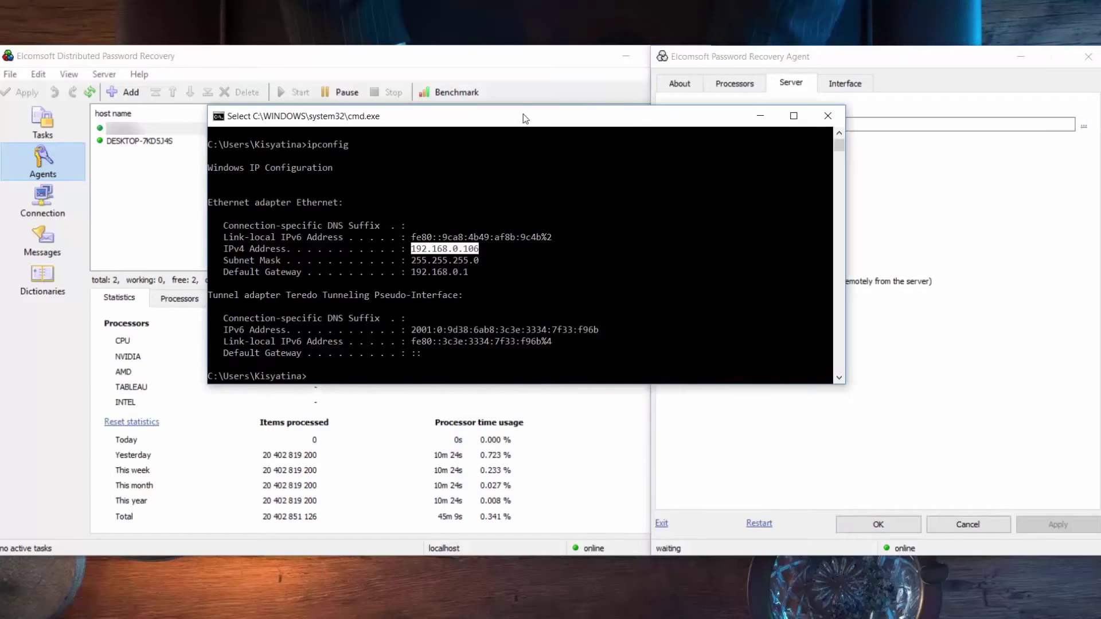
pyautogui.click(827, 116)
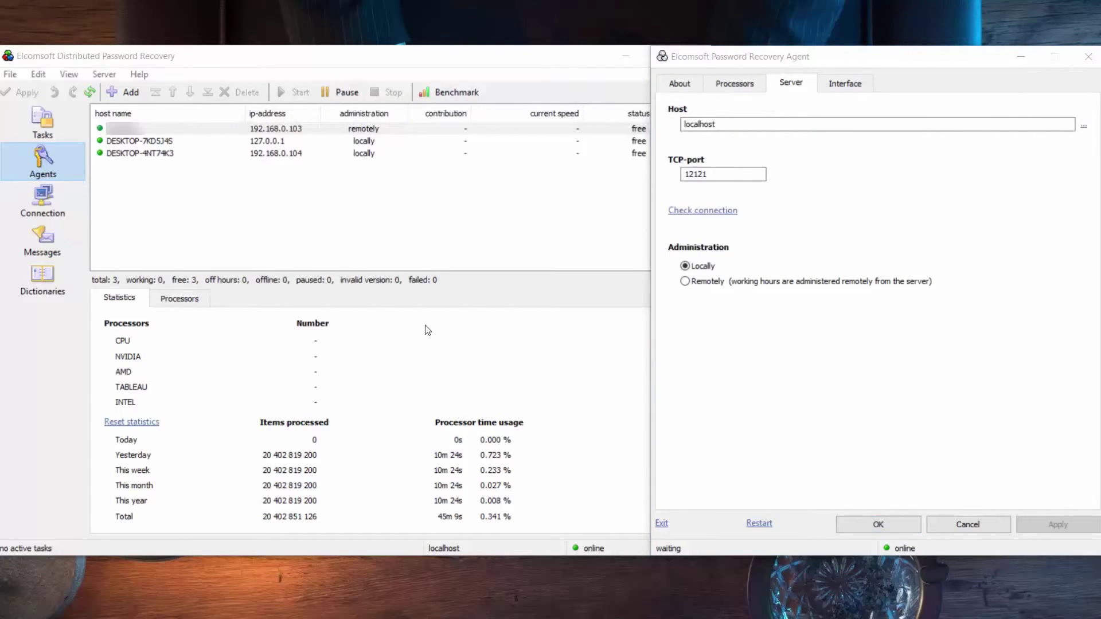
# Step: Allow remote administration in Connection settings, cancelling the password change
pyautogui.click(155, 142)
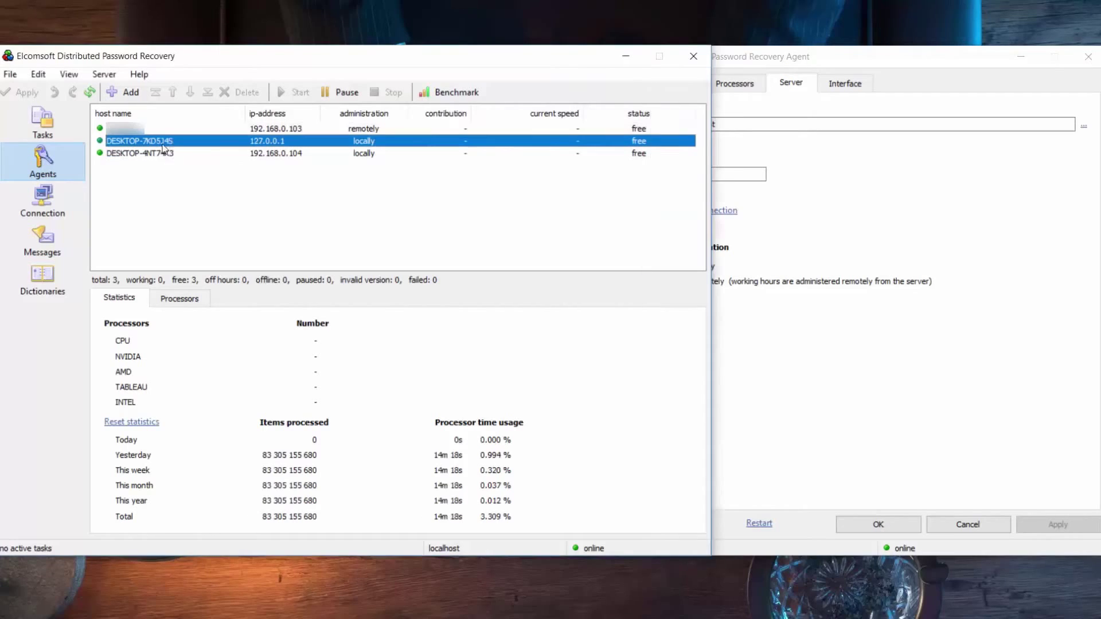
pyautogui.click(38, 199)
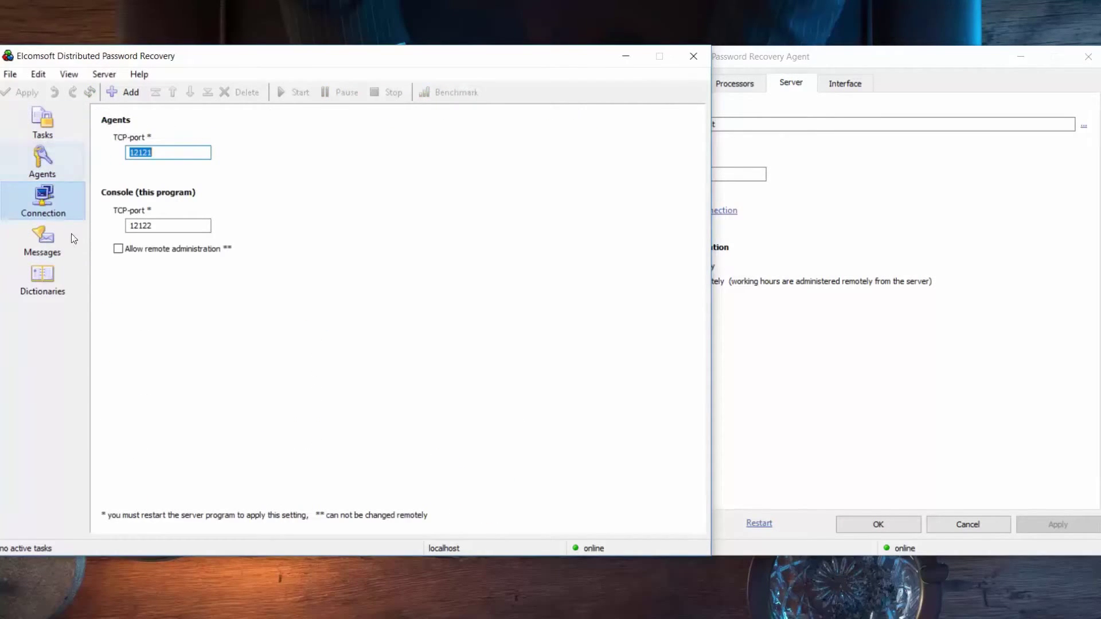
pyautogui.click(120, 251)
pyautogui.click(155, 264)
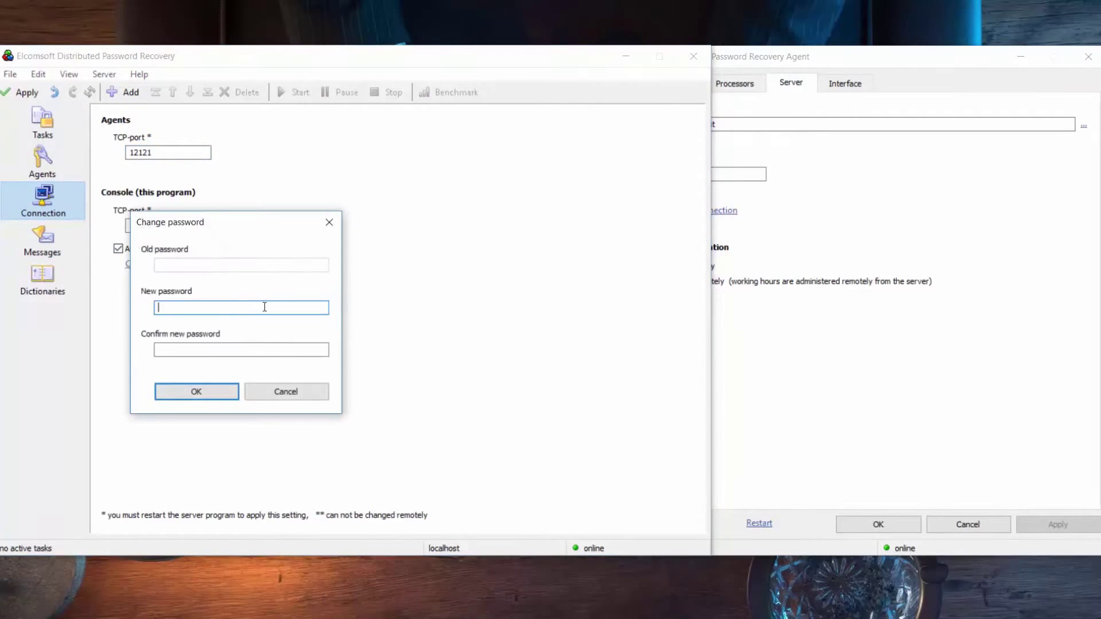
pyautogui.click(274, 392)
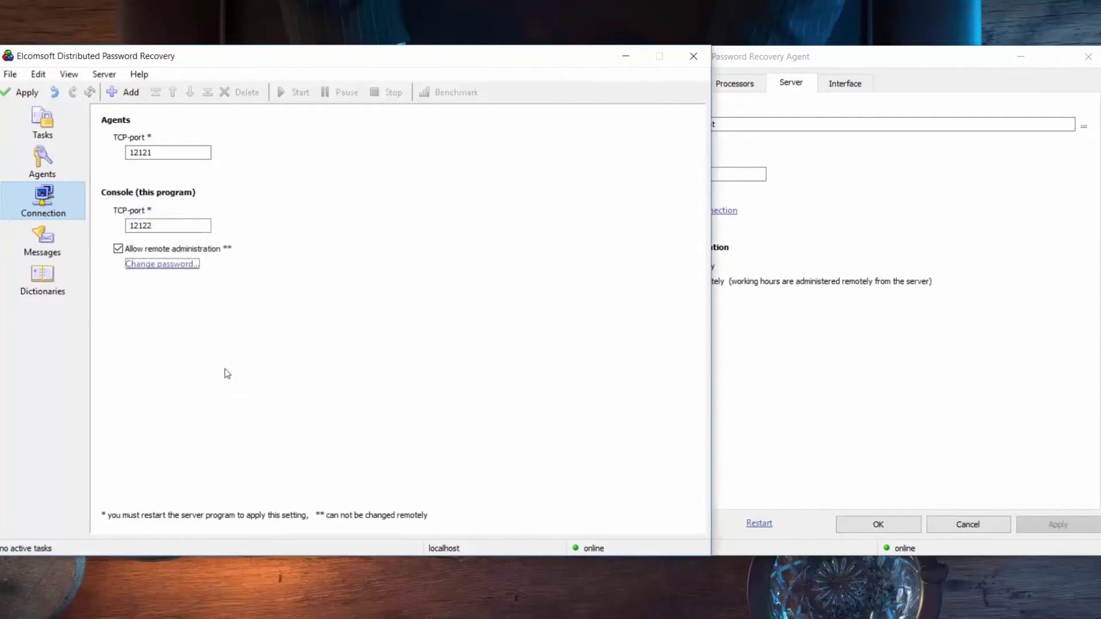
# Step: Enable sending e-mail notification messages
pyautogui.click(48, 244)
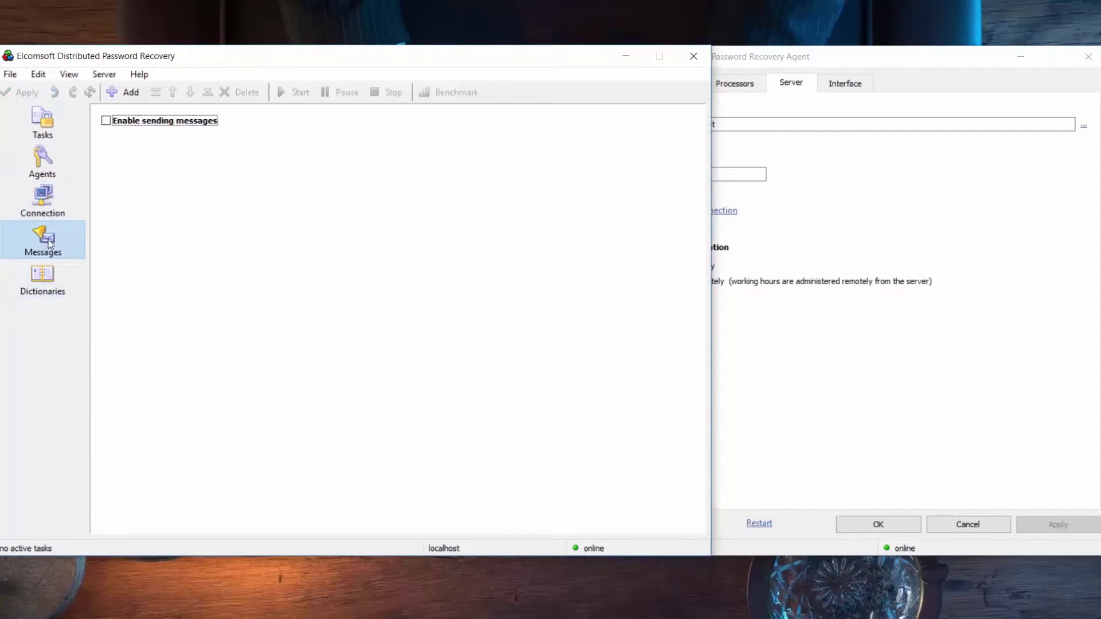
pyautogui.click(105, 121)
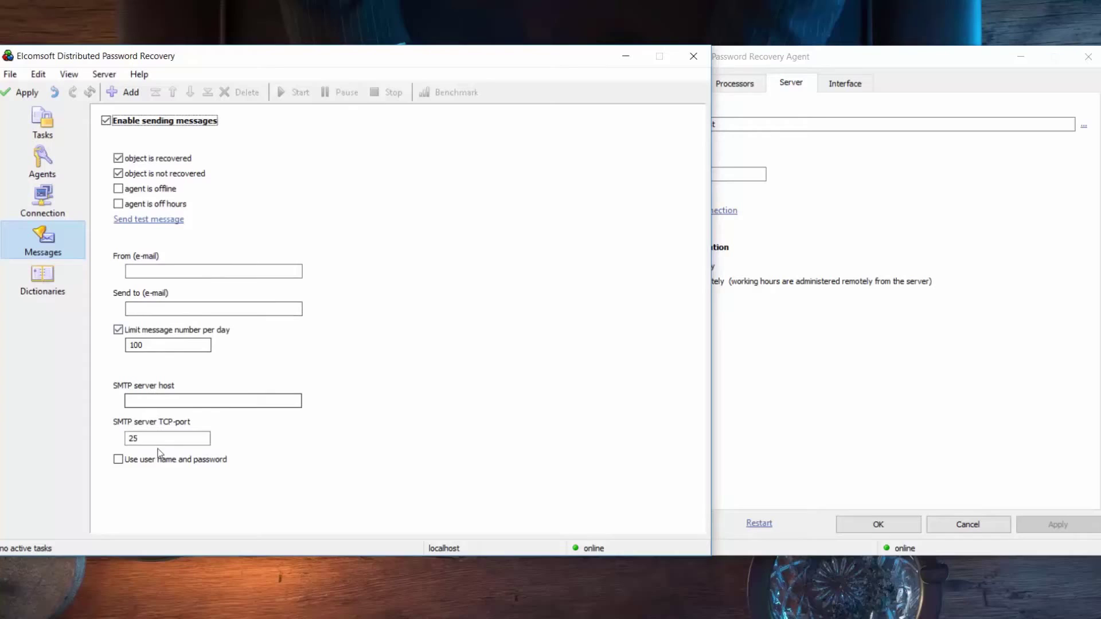
pyautogui.click(115, 460)
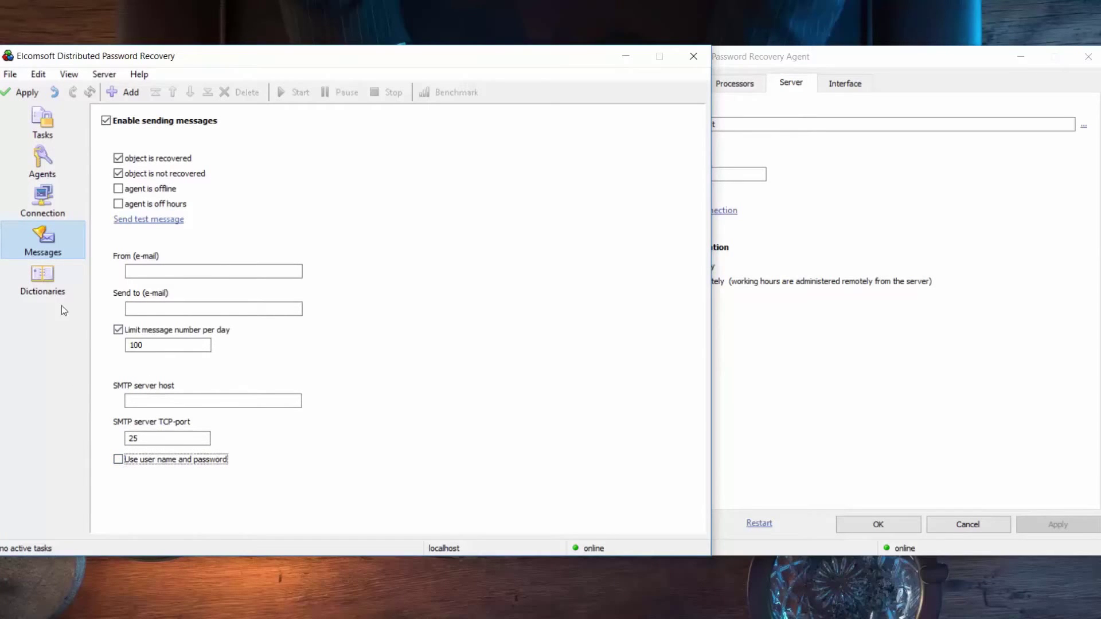
# Step: View the found-passwords dictionary, leave that option disabled, and return to Tasks
pyautogui.click(50, 282)
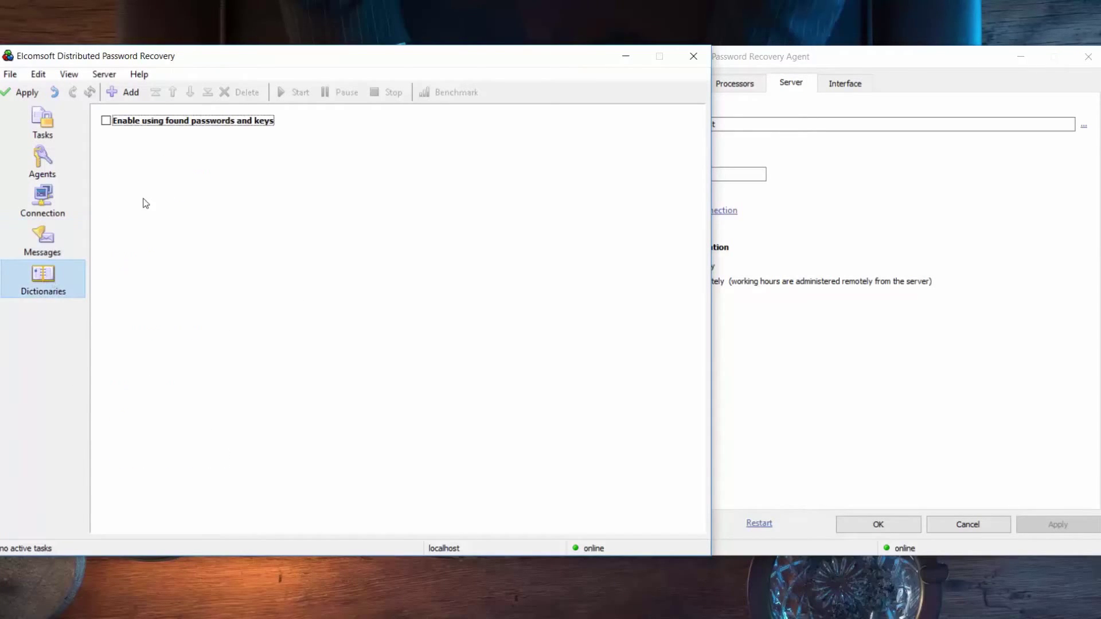
pyautogui.click(105, 122)
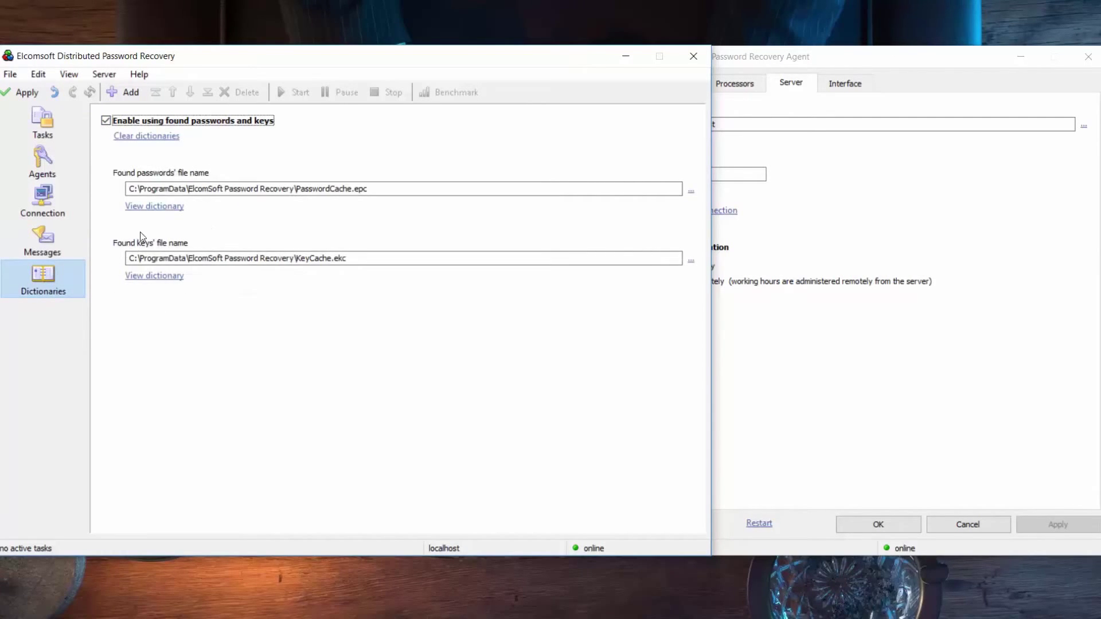
pyautogui.click(146, 208)
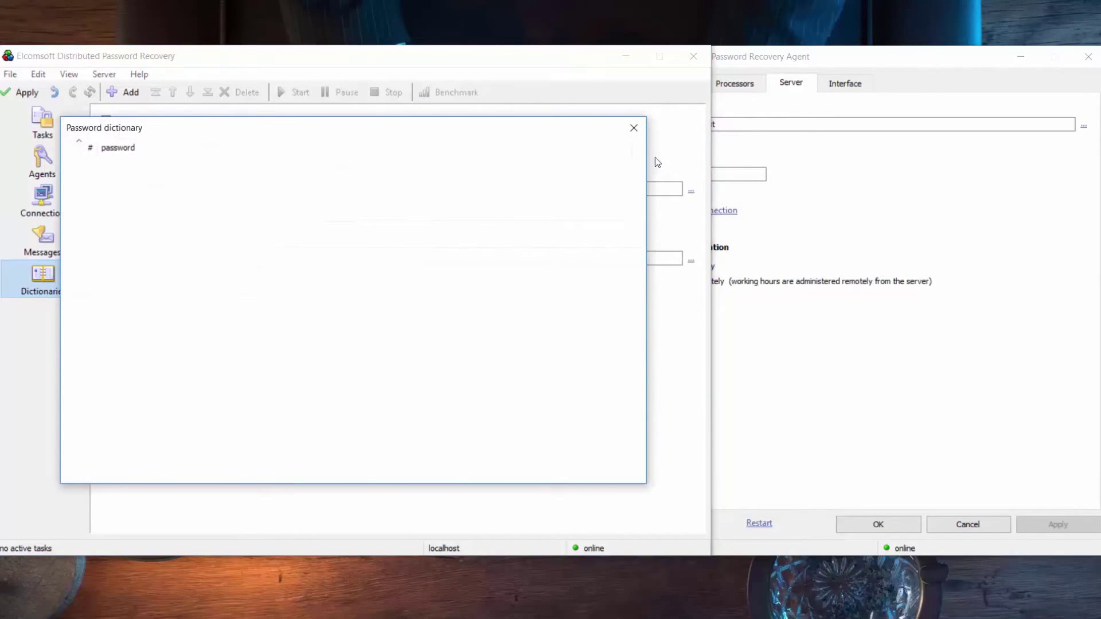
pyautogui.click(633, 127)
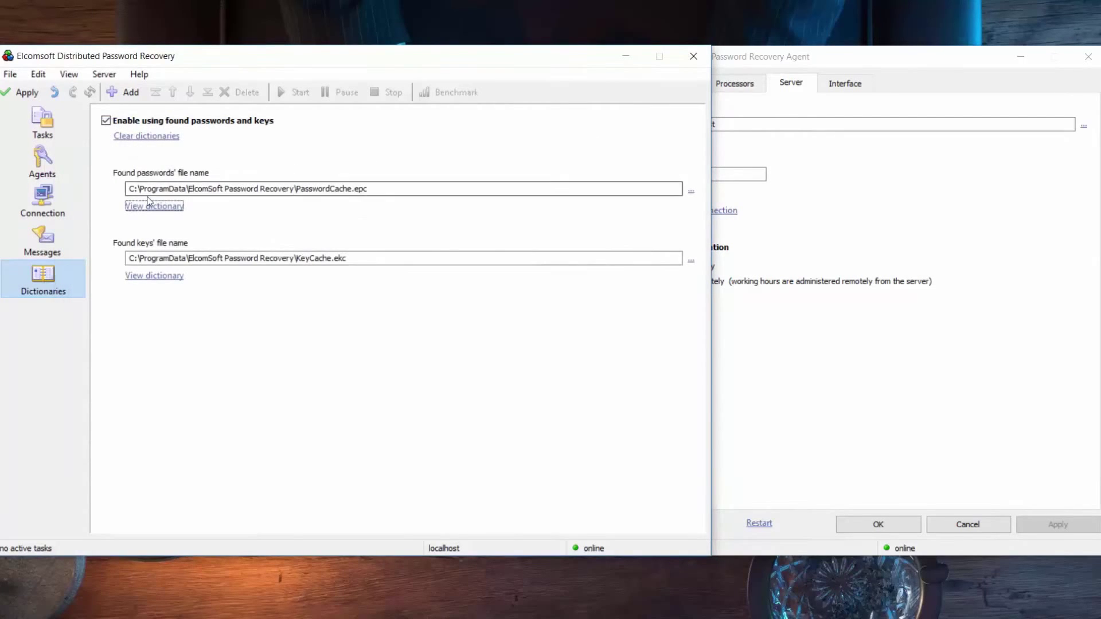
pyautogui.click(106, 122)
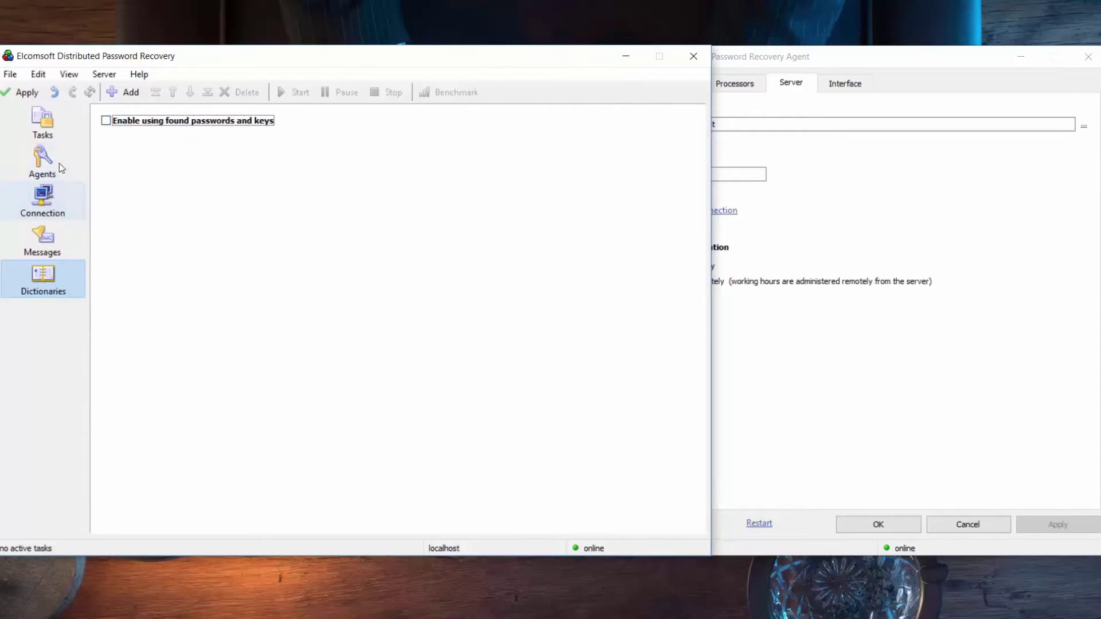
pyautogui.click(47, 128)
# Step: Bring the Recovery Agent forward and view its Processors tab with three Radeon RX Vega accelerators
pyautogui.click(811, 91)
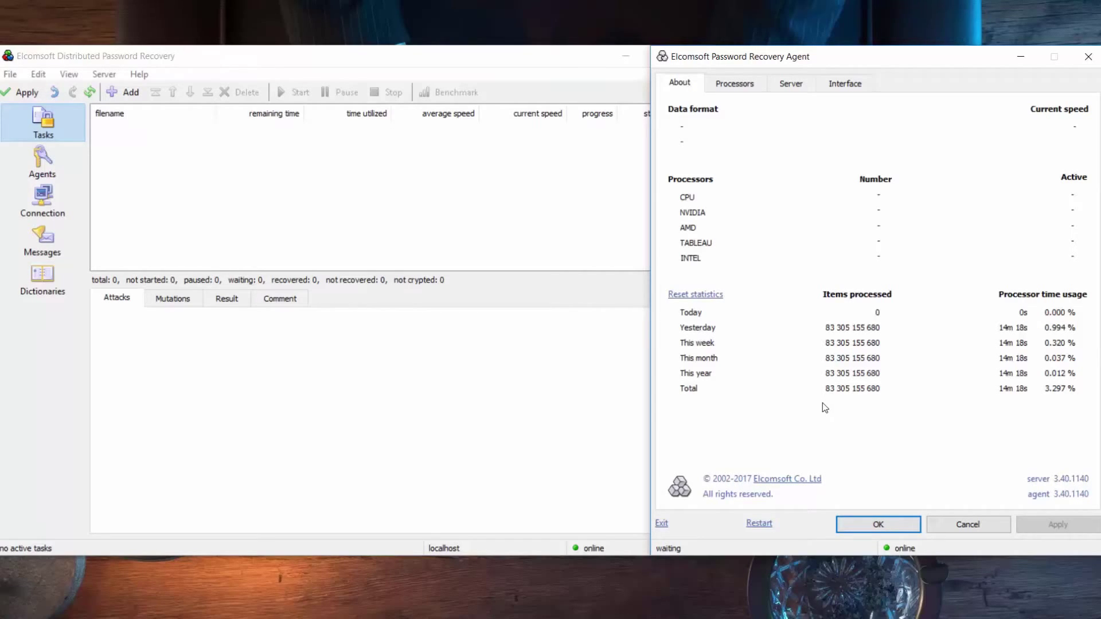
pyautogui.click(715, 84)
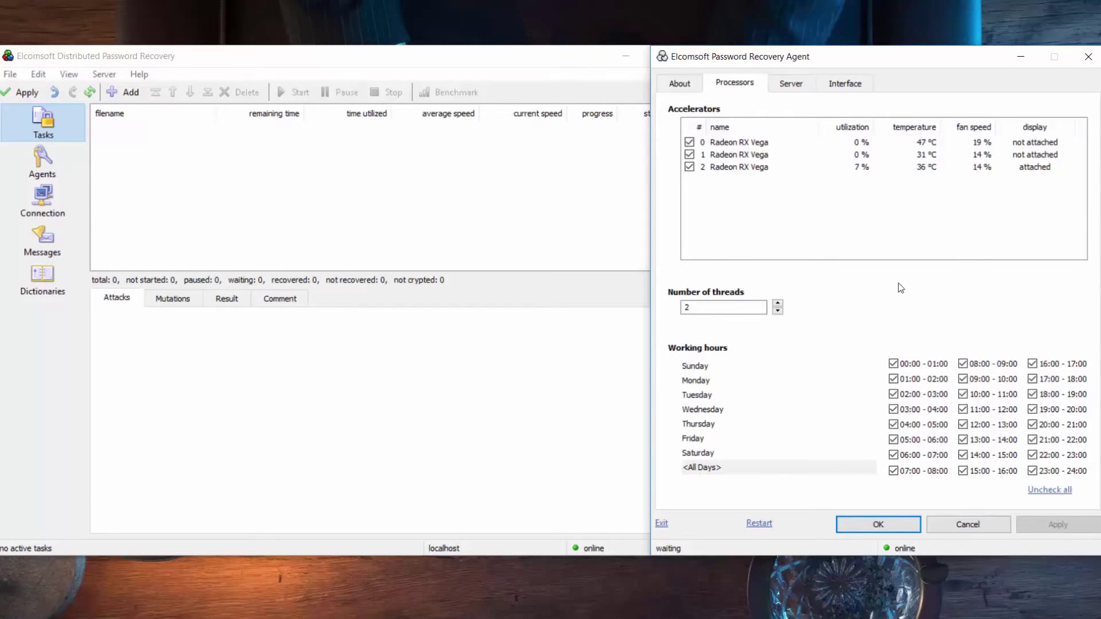
# Step: Set the agent to 4 threads, briefly disabling and re-enabling one Radeon RX Vega accelerator
pyautogui.click(777, 303)
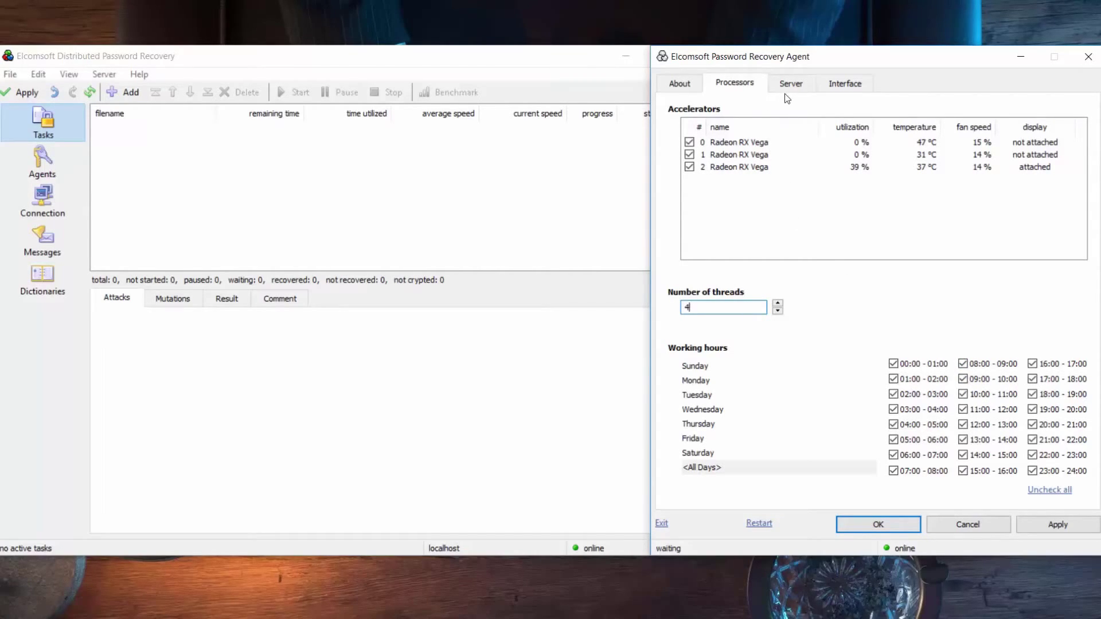
pyautogui.click(689, 167)
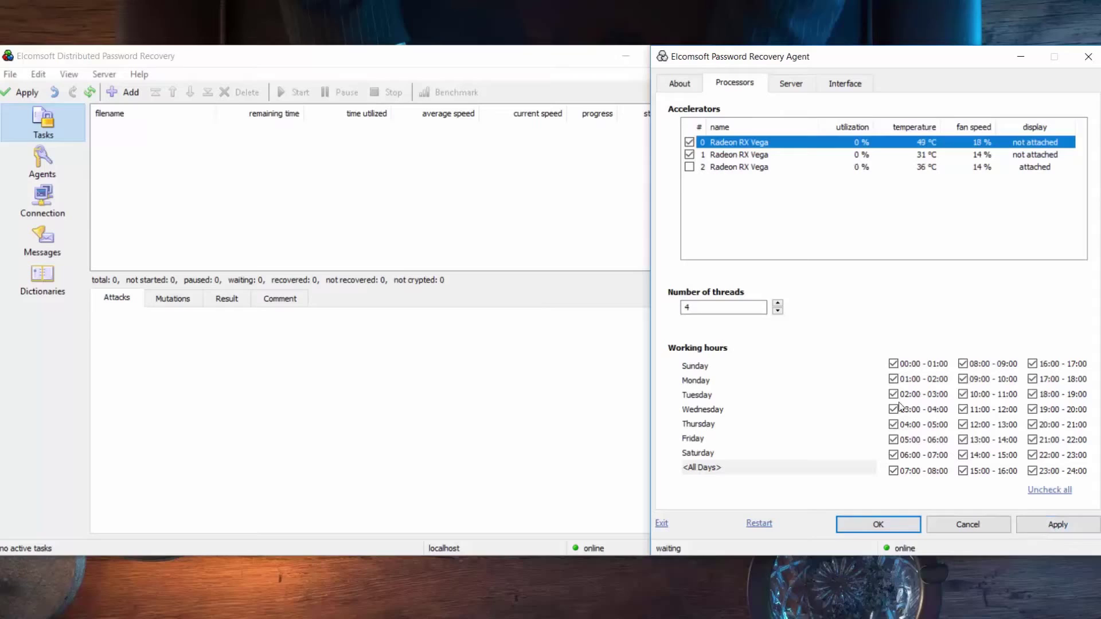
pyautogui.click(689, 167)
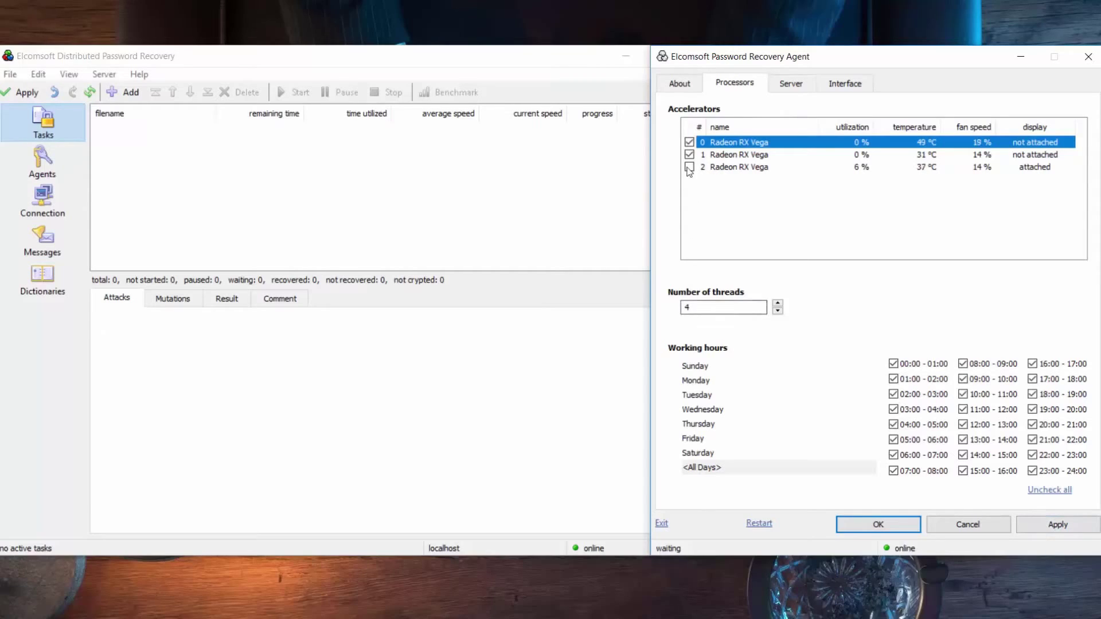
# Step: Try remote administration on the Server tab, check Processors, then revert to local administration
pyautogui.click(793, 85)
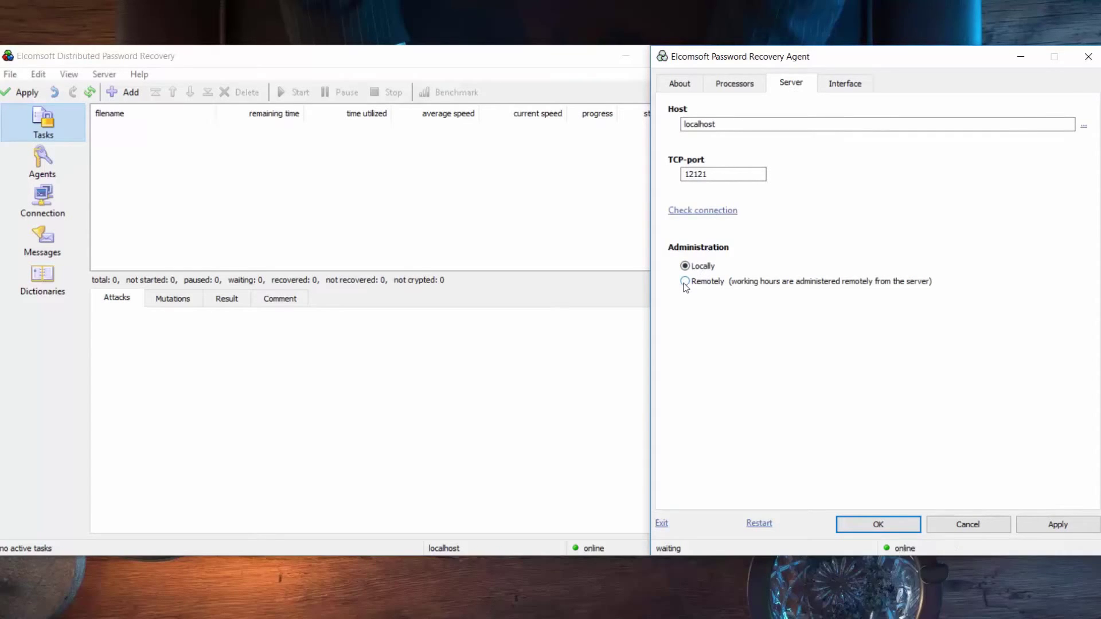
pyautogui.click(684, 283)
pyautogui.click(725, 86)
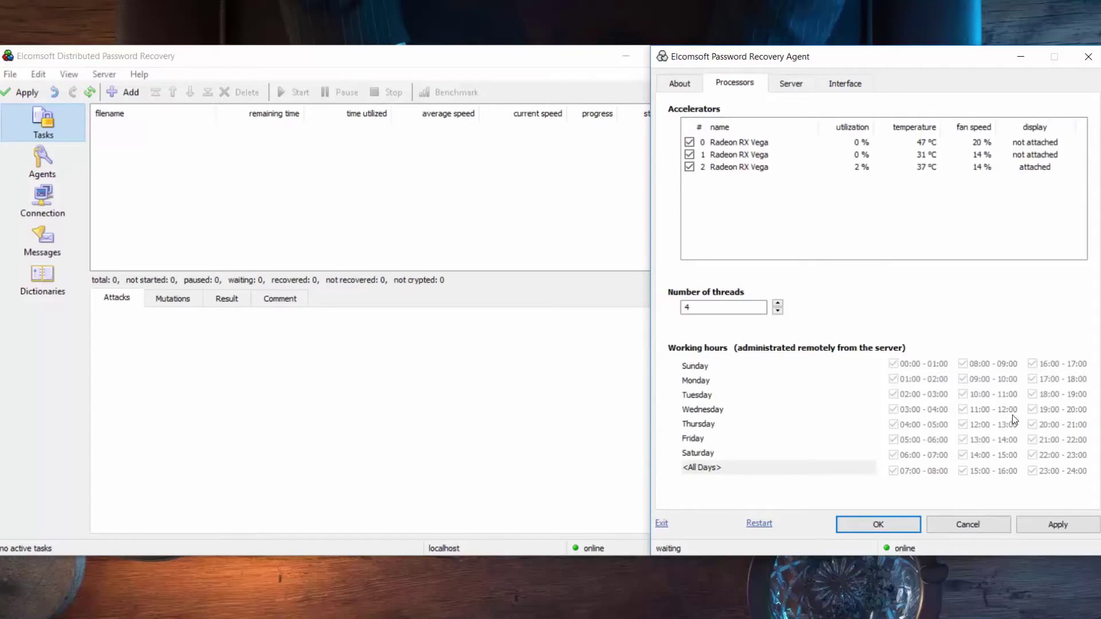
pyautogui.click(793, 86)
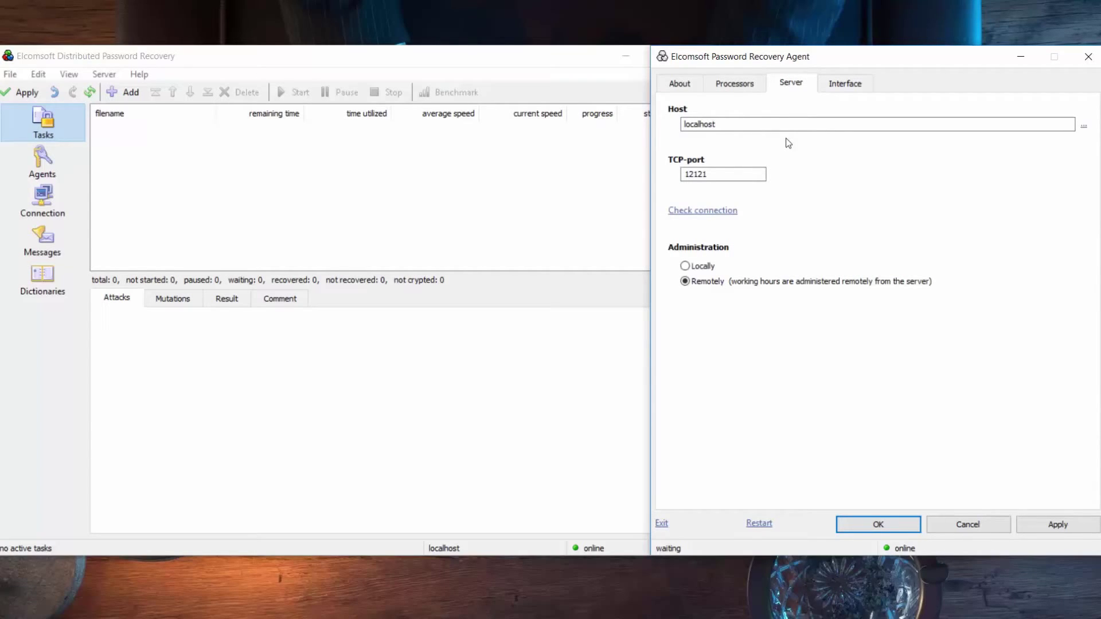
pyautogui.click(702, 266)
# Step: Keep English as the agent's interface language, view About, and begin adding an EDPR task
pyautogui.click(848, 90)
pyautogui.click(749, 164)
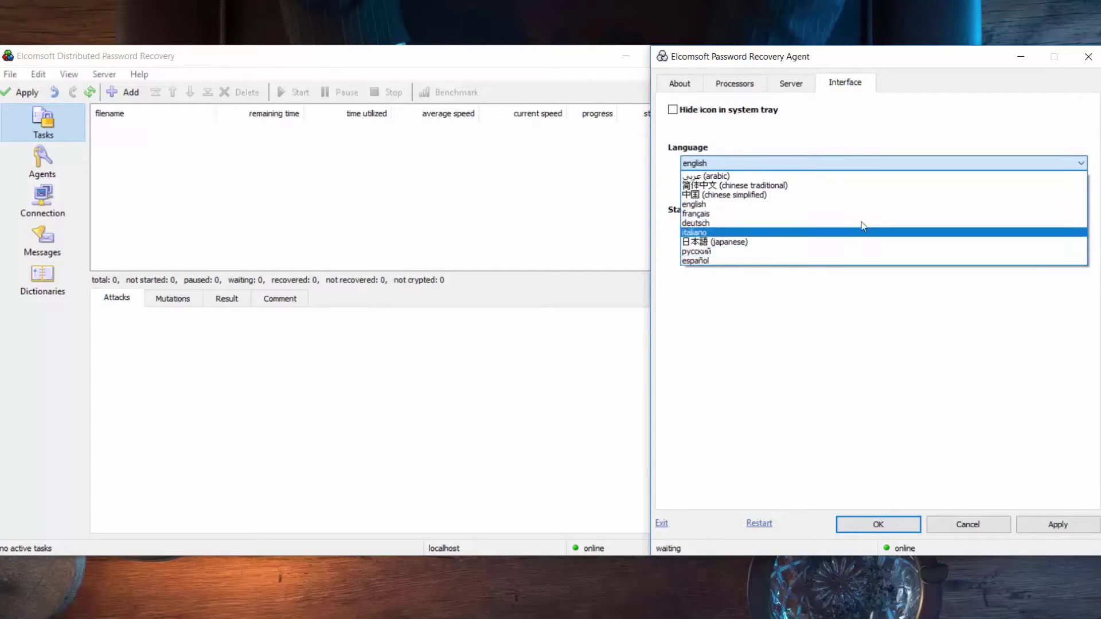
pyautogui.click(873, 165)
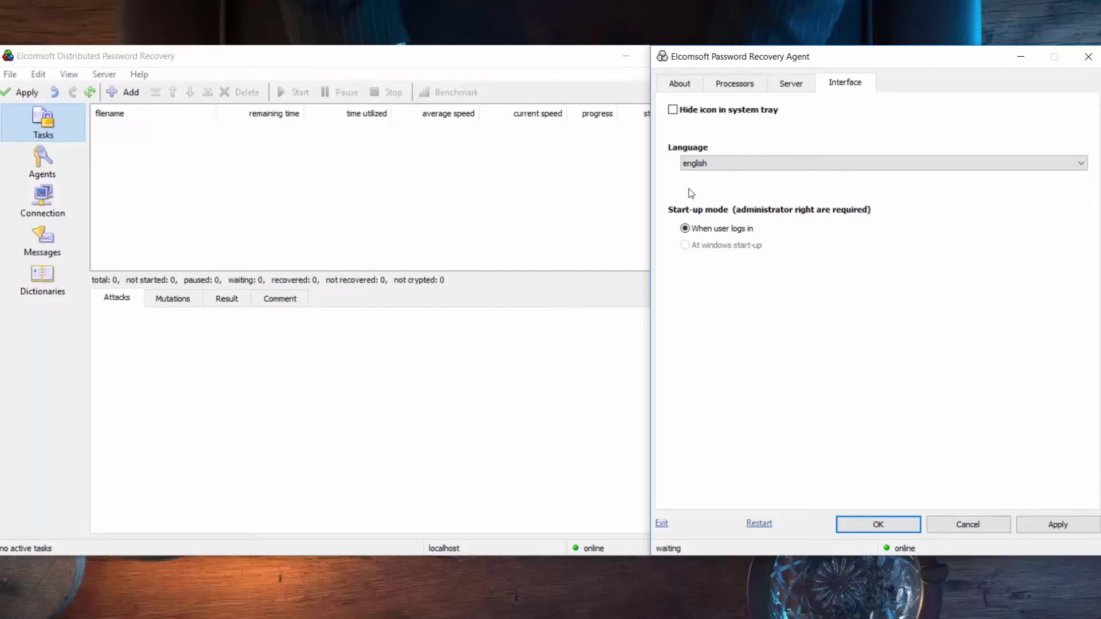
pyautogui.click(680, 84)
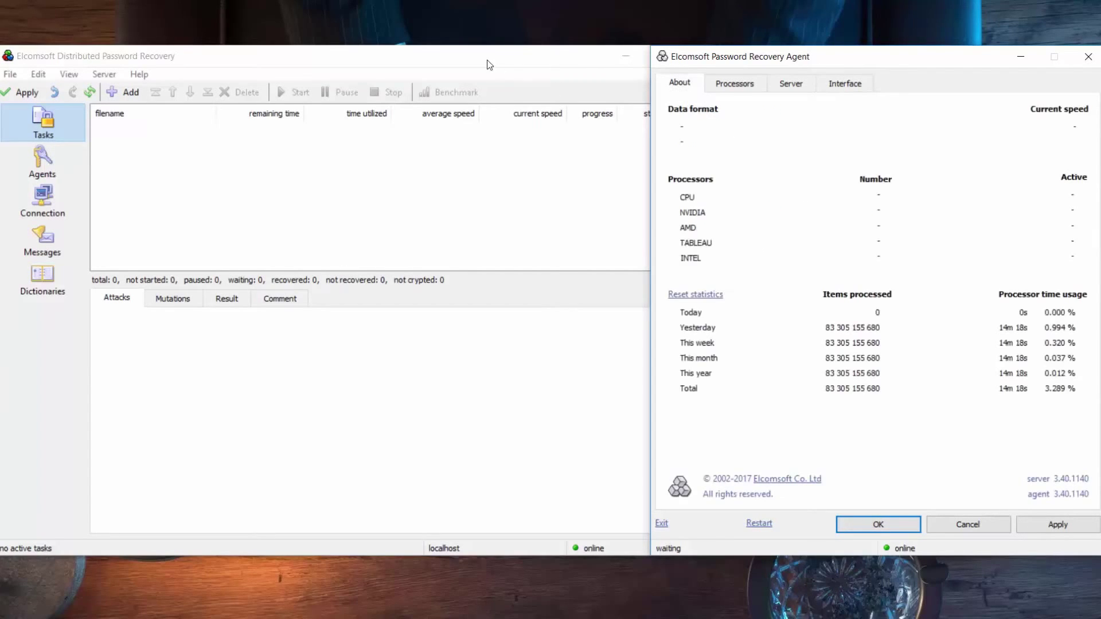
pyautogui.click(124, 93)
# Step: Add 12345678.md5 as a task using the English dictionary and open the Dictionaries folder
pyautogui.click(258, 239)
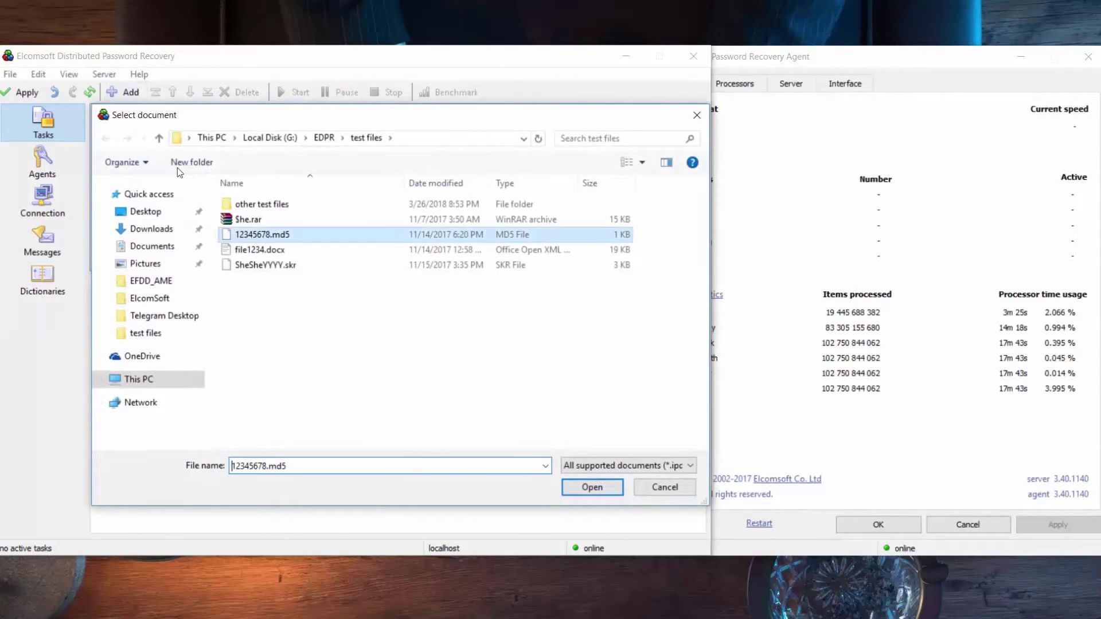
pyautogui.press('Return')
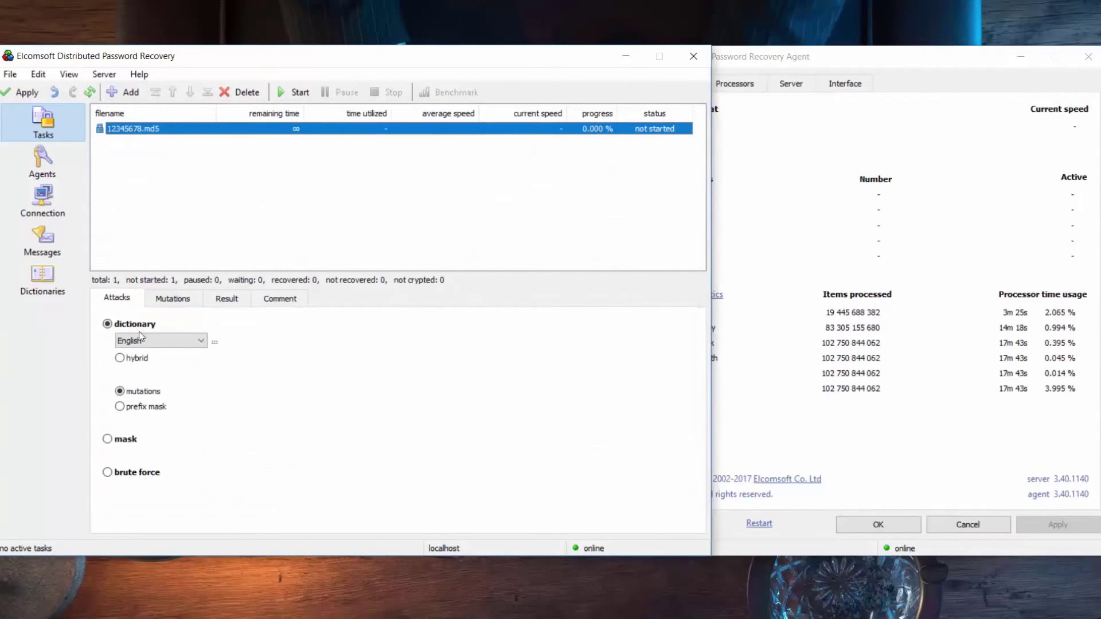
pyautogui.click(160, 341)
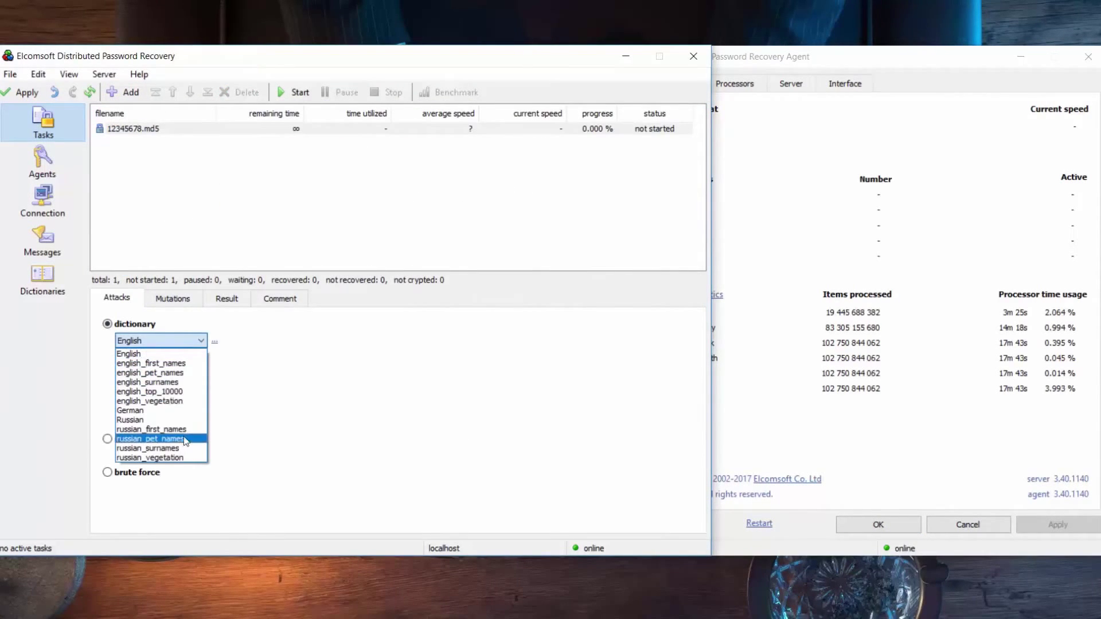
pyautogui.click(184, 341)
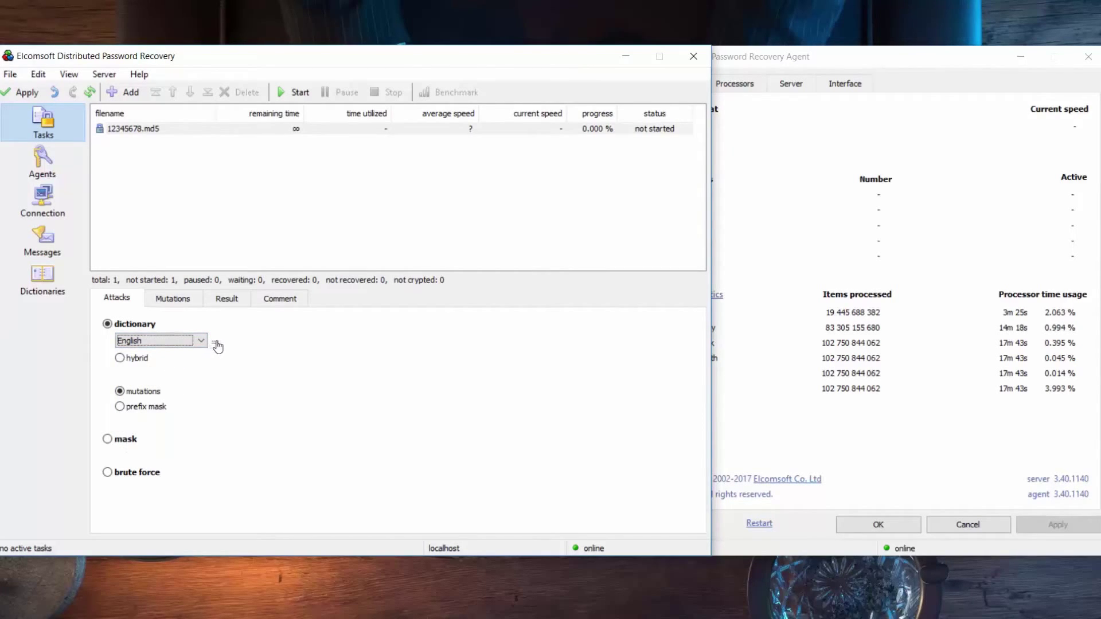
pyautogui.click(247, 358)
pyautogui.moveTo(904, 253); pyautogui.dragTo(670, 207)
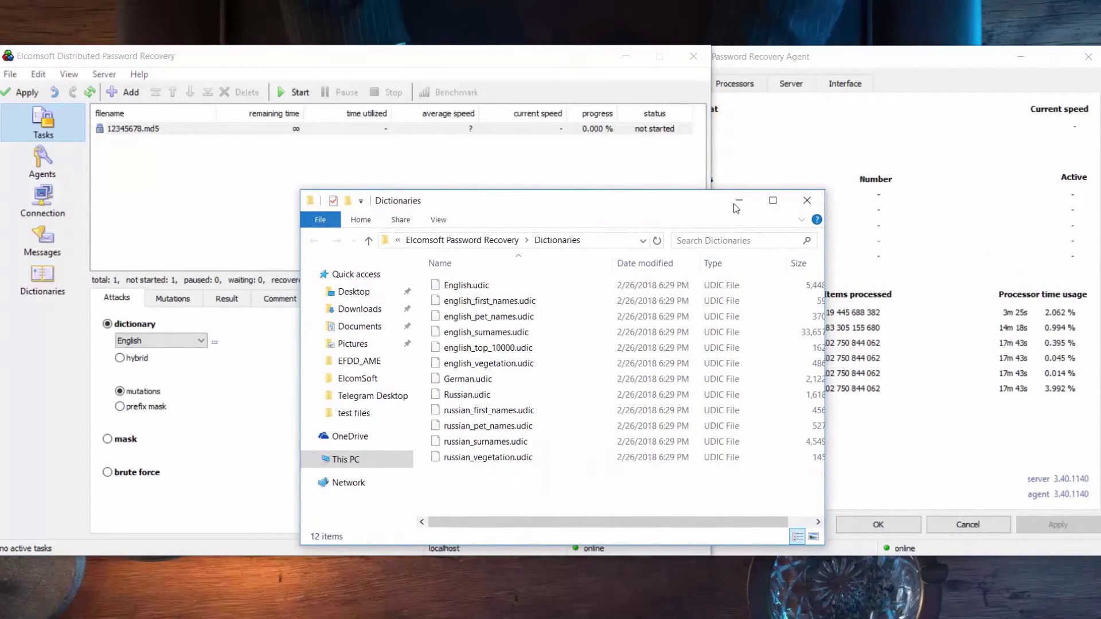
# Step: Close the Dictionaries folder and try hybrid mode with English as the second dictionary
pyautogui.click(808, 202)
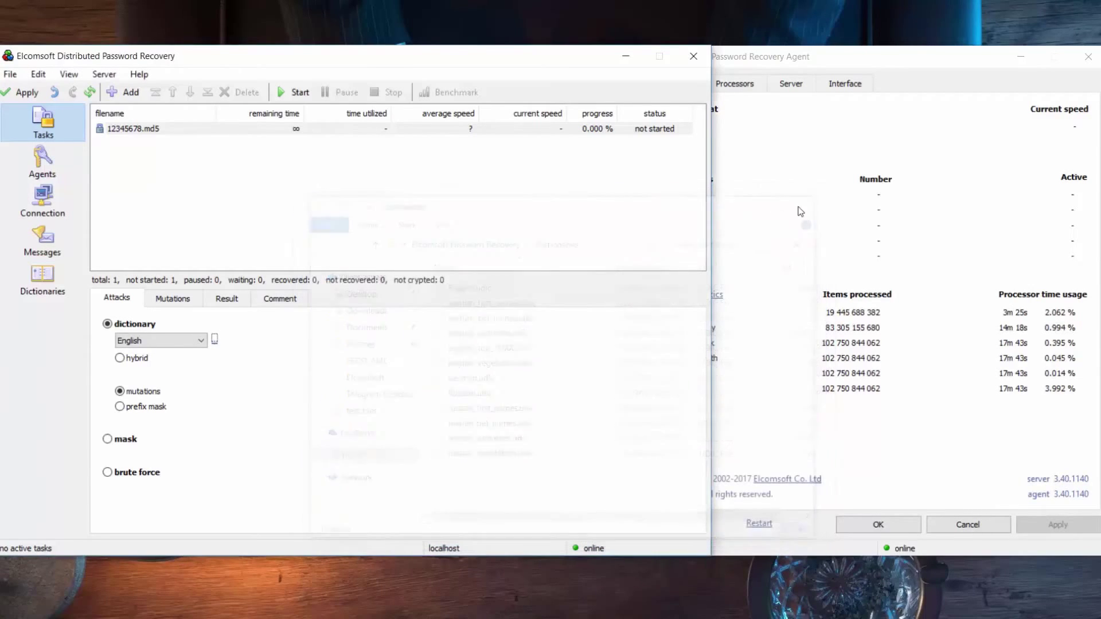
pyautogui.click(130, 360)
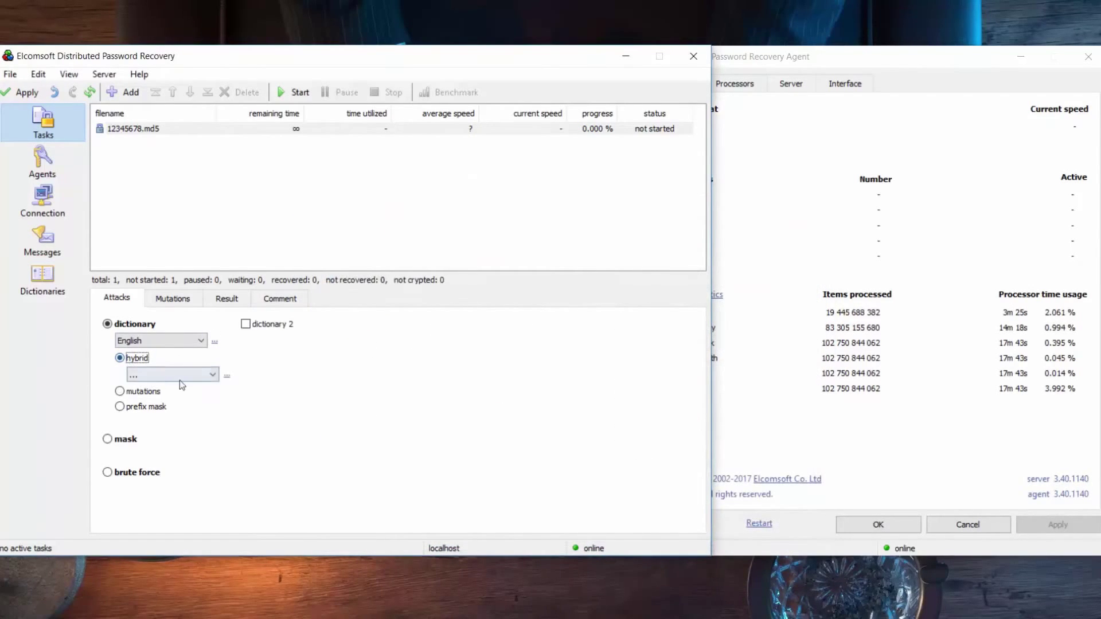
pyautogui.click(246, 324)
pyautogui.click(320, 342)
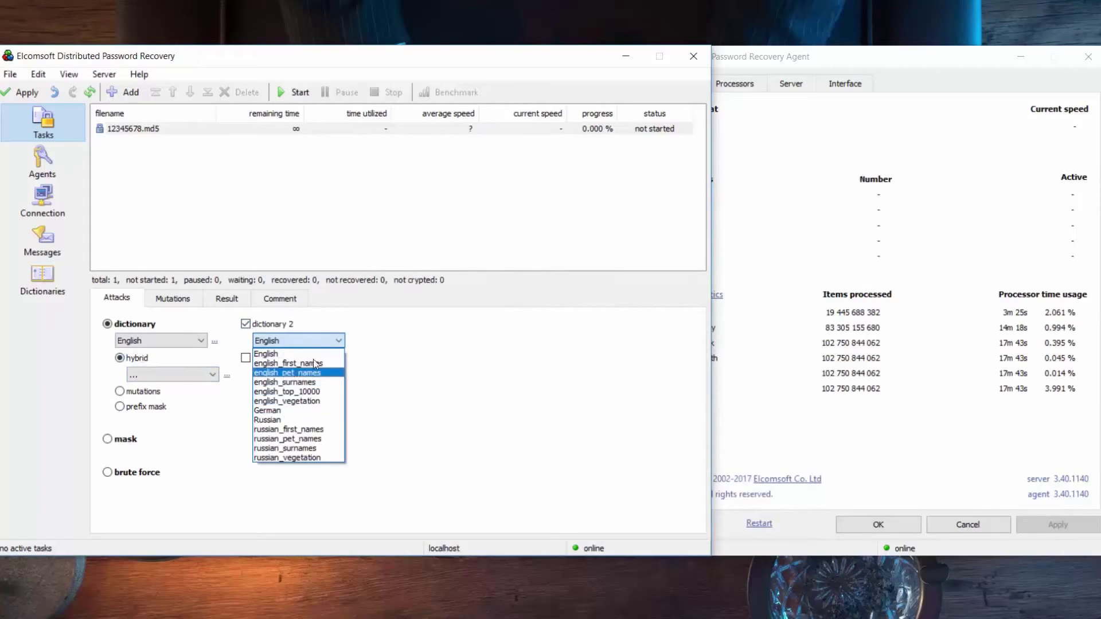
pyautogui.click(263, 355)
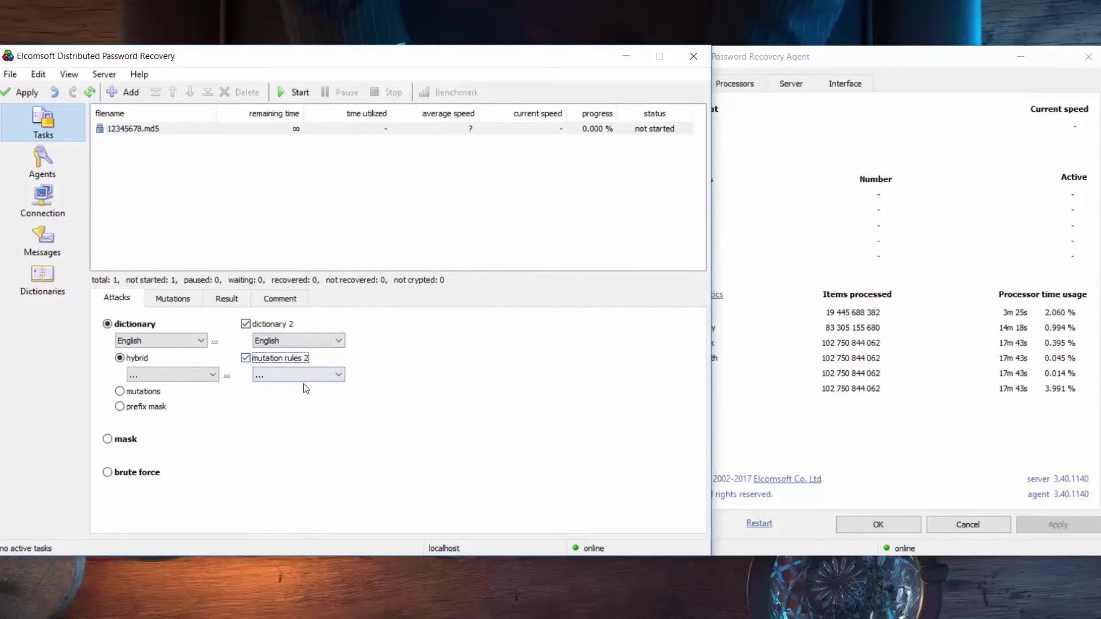
# Step: Drop the second dictionary, revert to dictionary with mutations, and view mutation levels
pyautogui.click(254, 361)
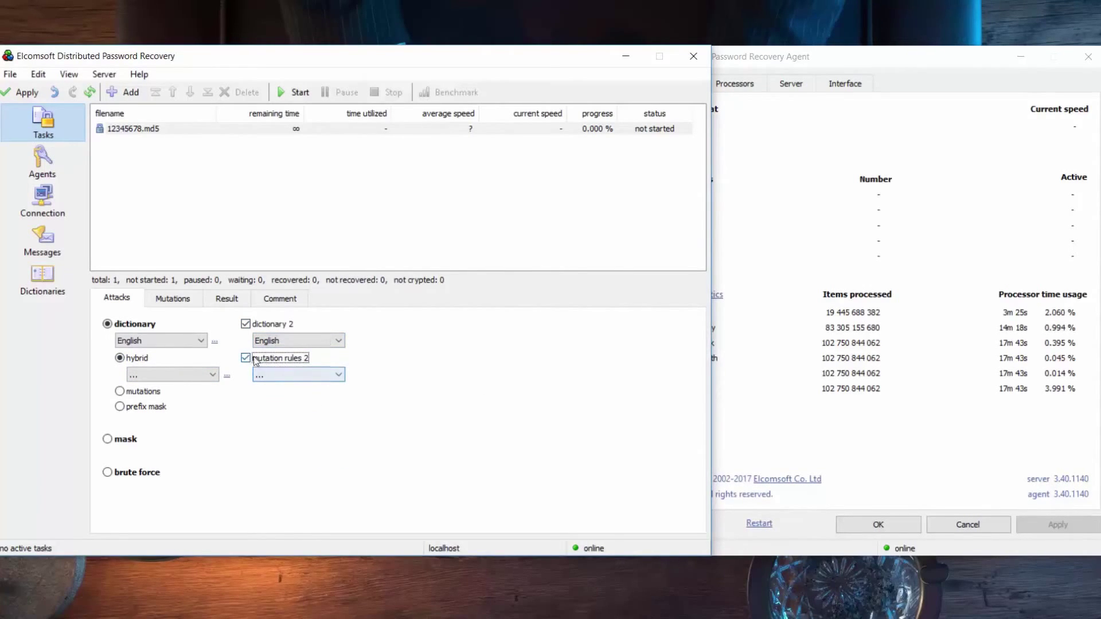
pyautogui.click(246, 325)
pyautogui.click(189, 374)
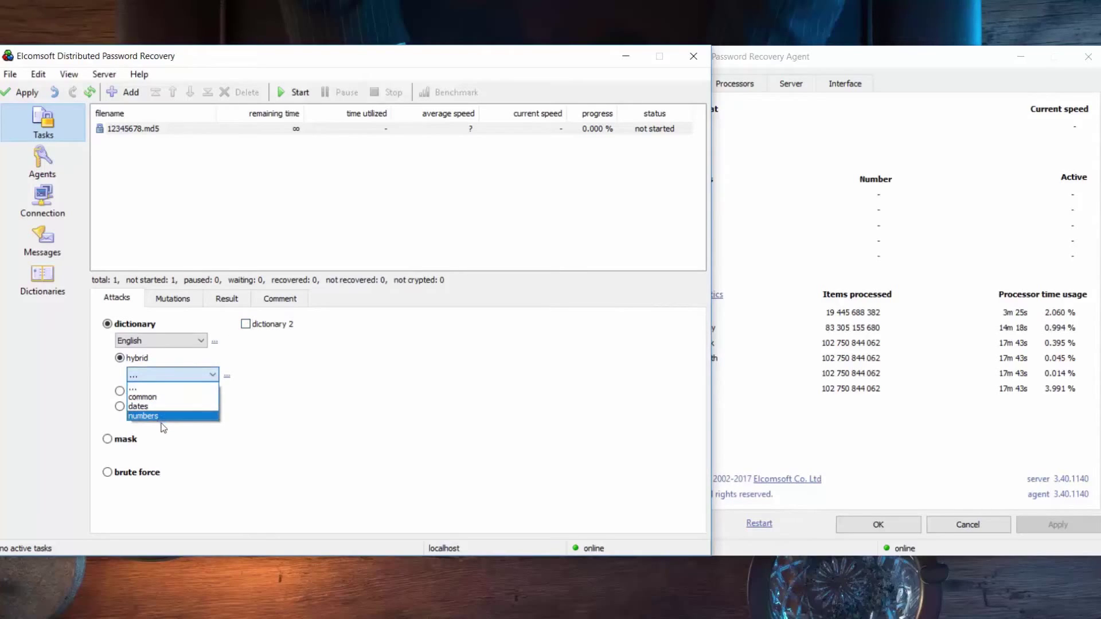
pyautogui.click(207, 379)
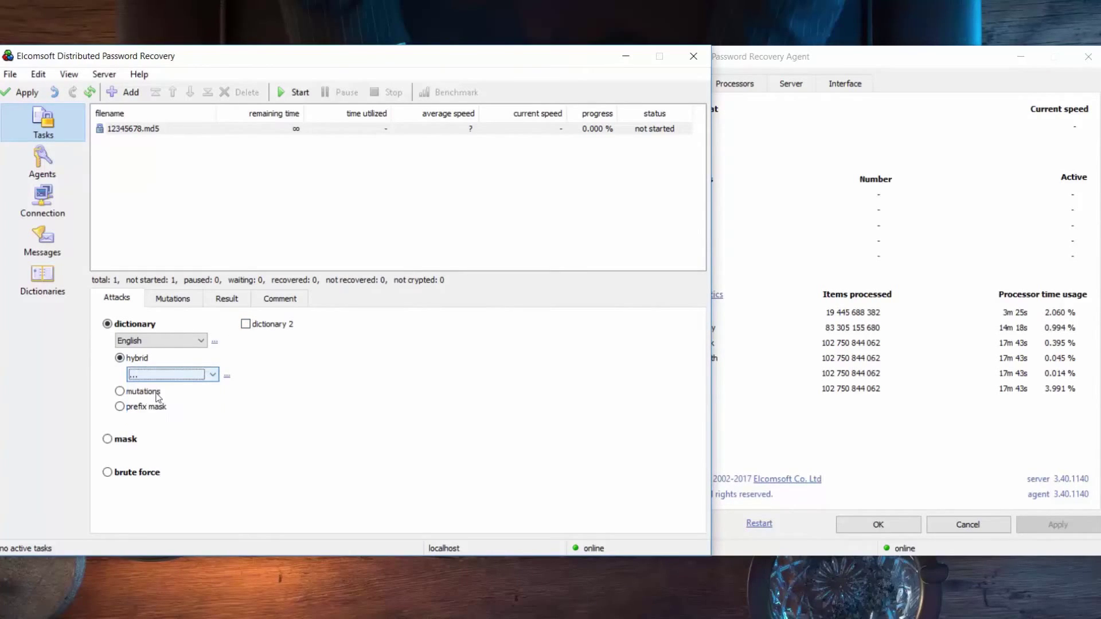
pyautogui.click(123, 395)
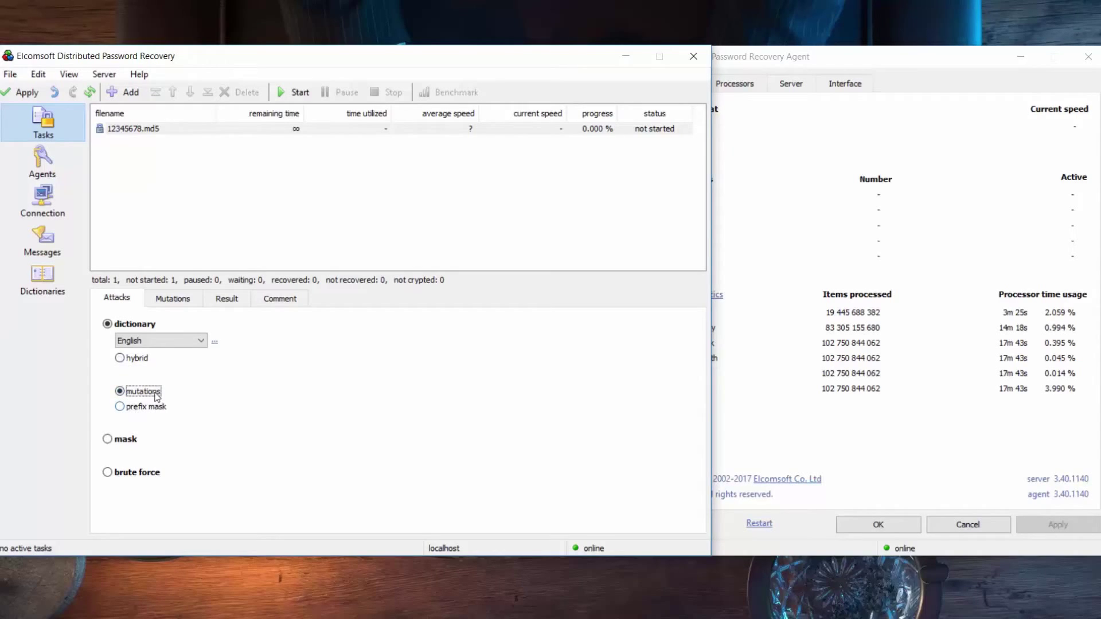
pyautogui.click(172, 300)
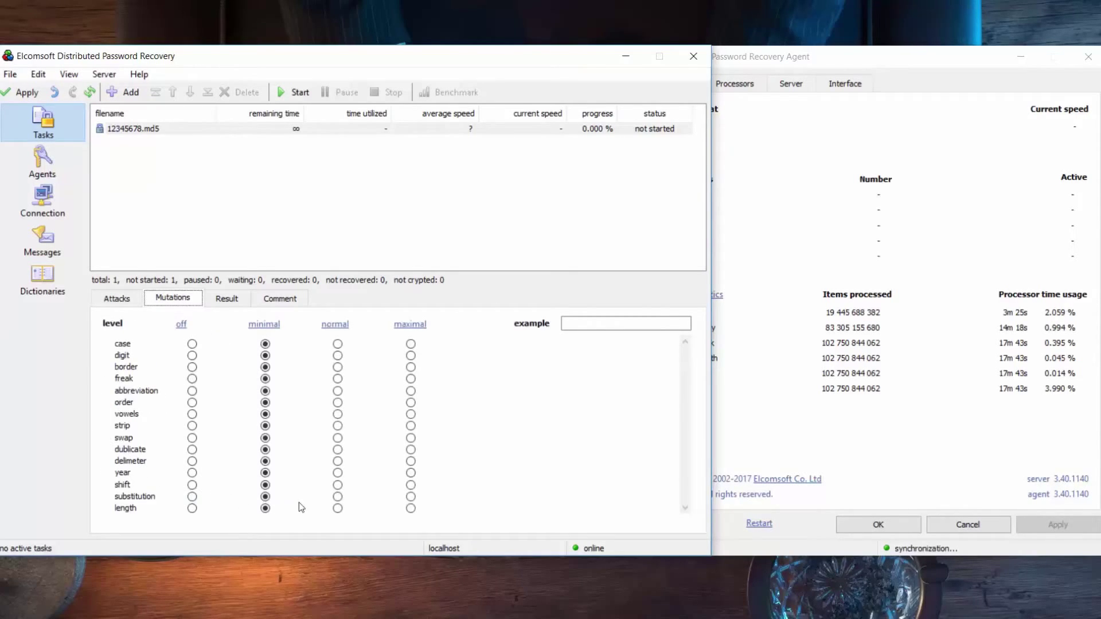
# Step: Reset all mutations to minimal, then raise abbreviation and strip mutations to normal
pyautogui.click(180, 324)
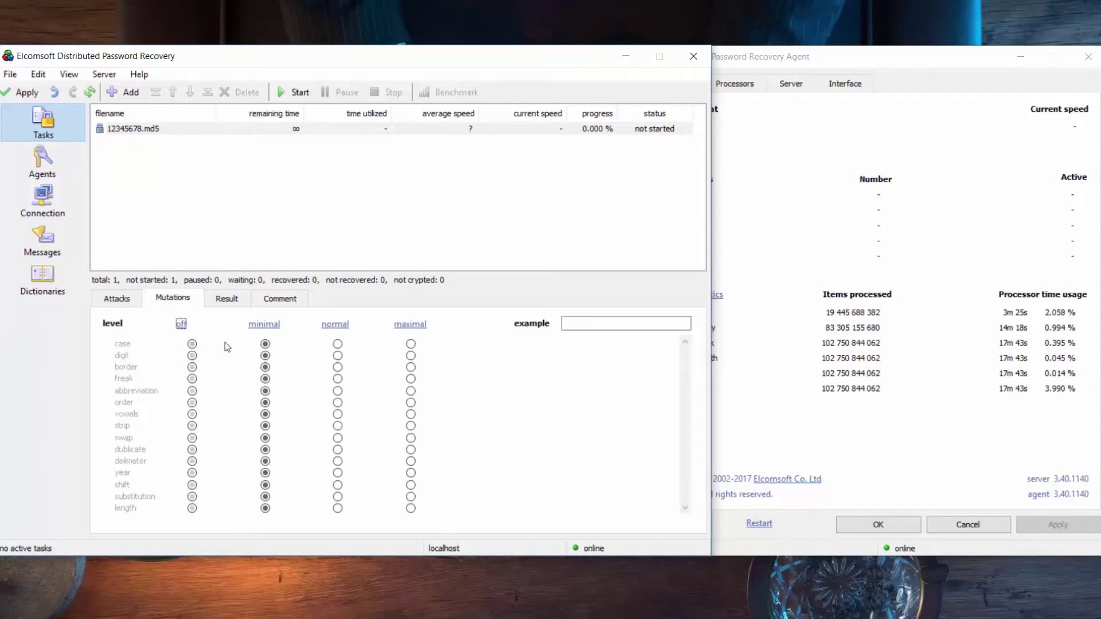
pyautogui.click(264, 325)
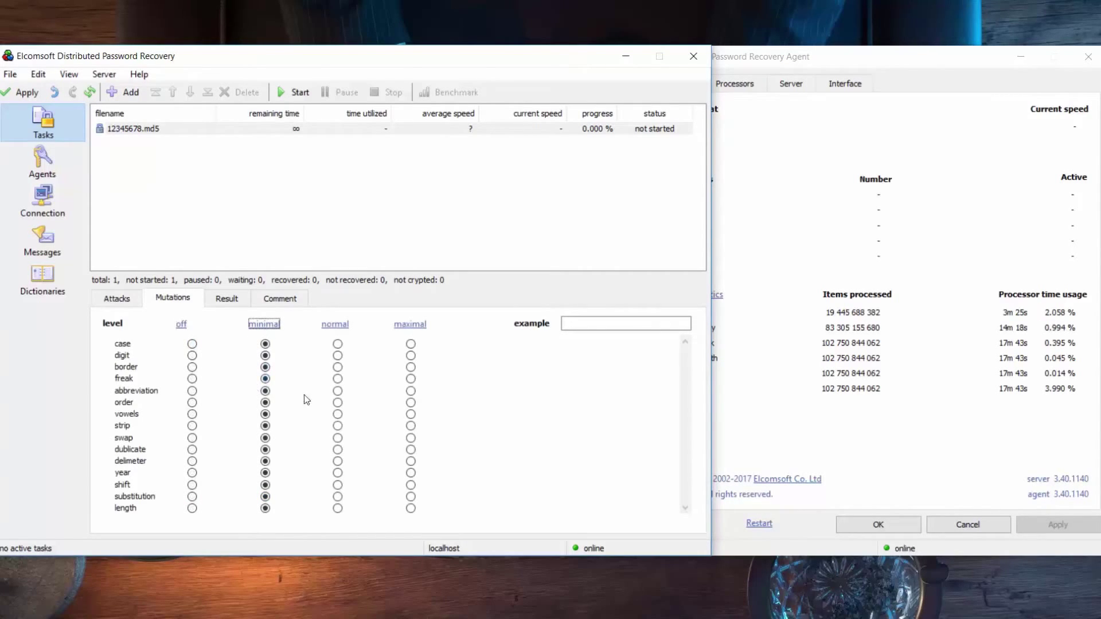
pyautogui.click(338, 391)
pyautogui.click(336, 426)
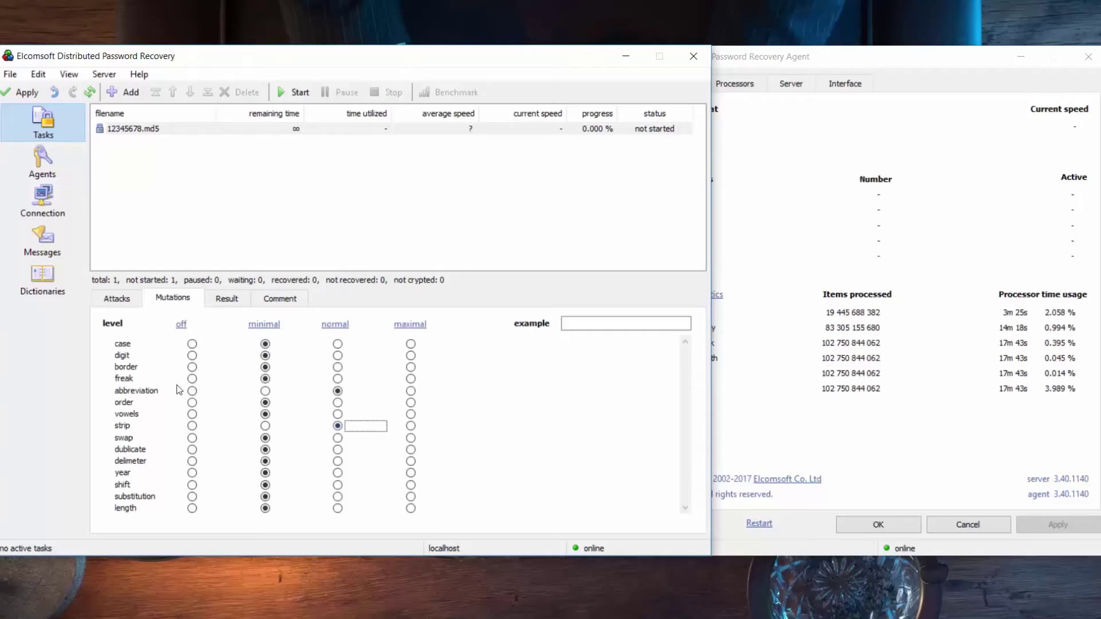
pyautogui.click(119, 300)
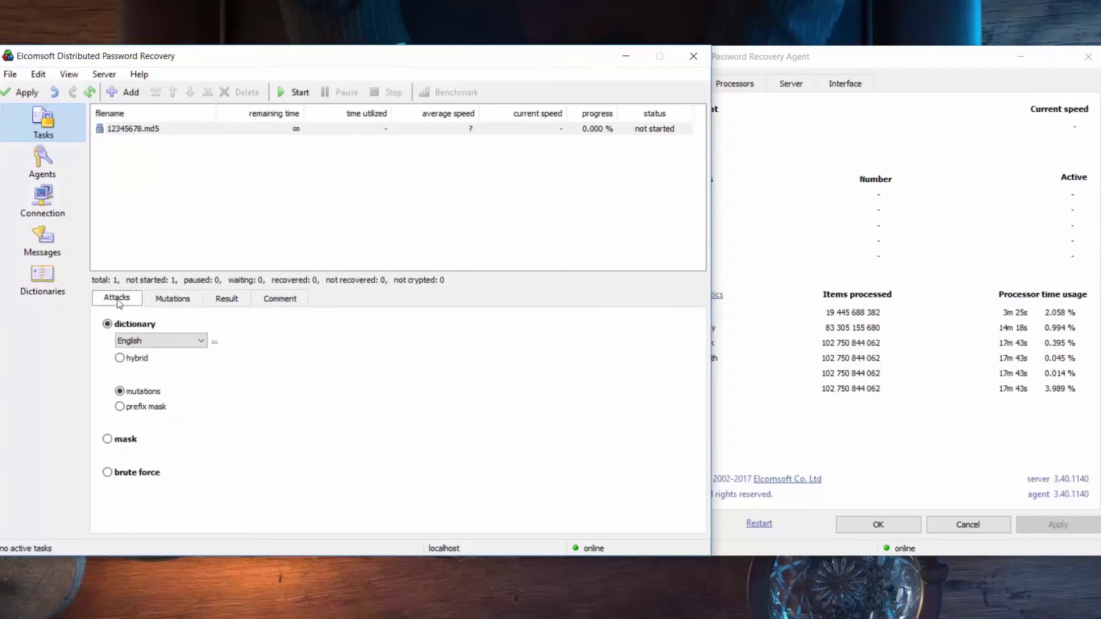
# Step: Add a prefix mask to the dictionary attack, keeping character group ?0 as digits
pyautogui.click(120, 407)
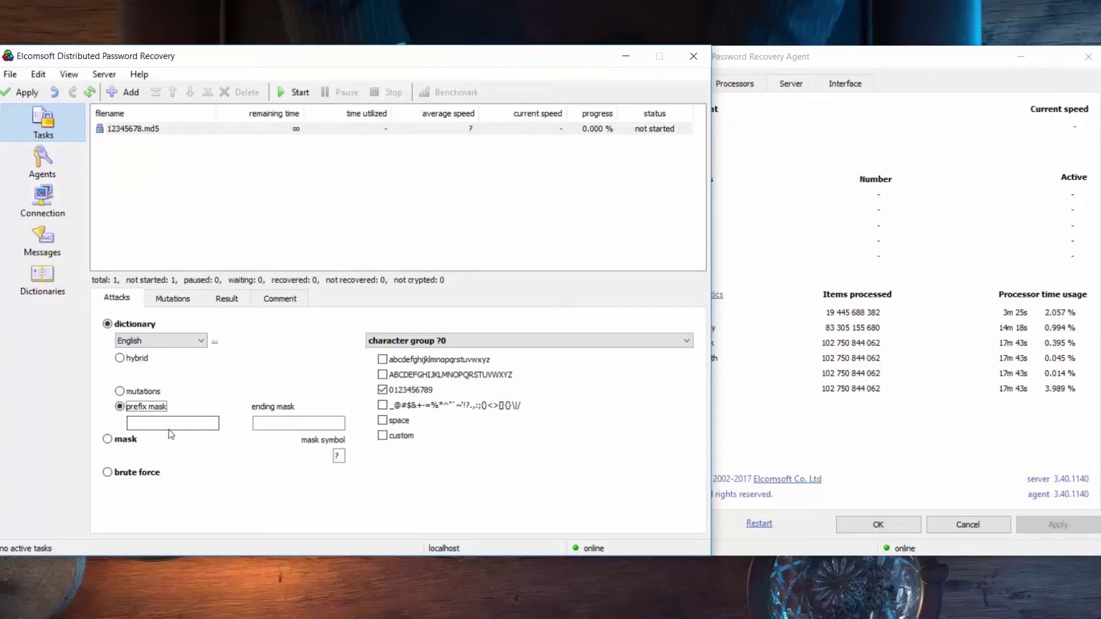
pyautogui.click(163, 428)
pyautogui.click(175, 427)
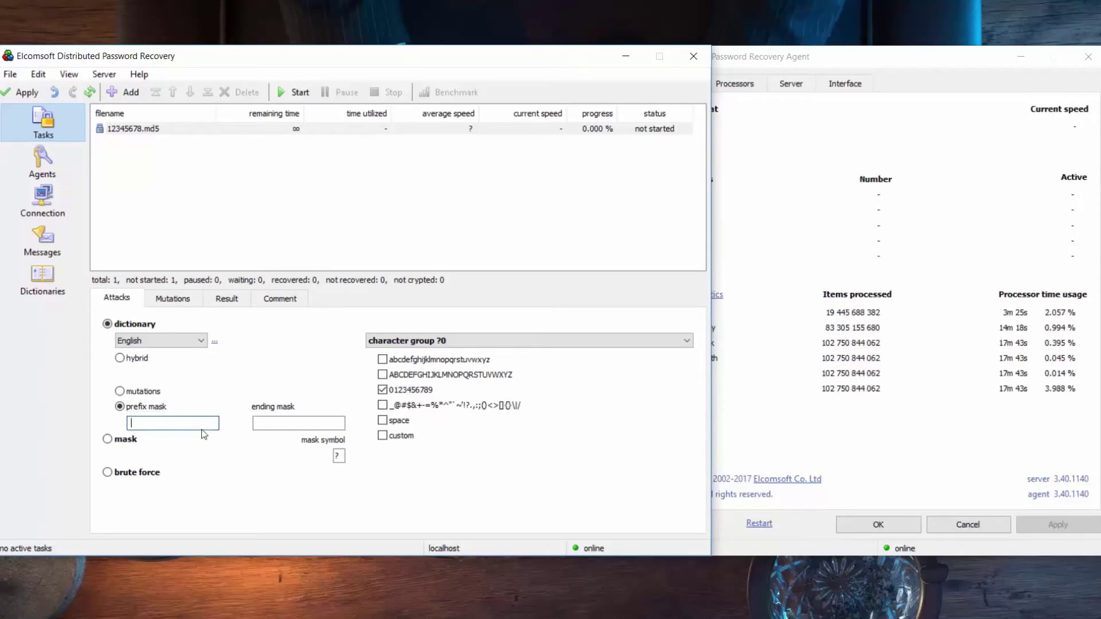
pyautogui.click(406, 343)
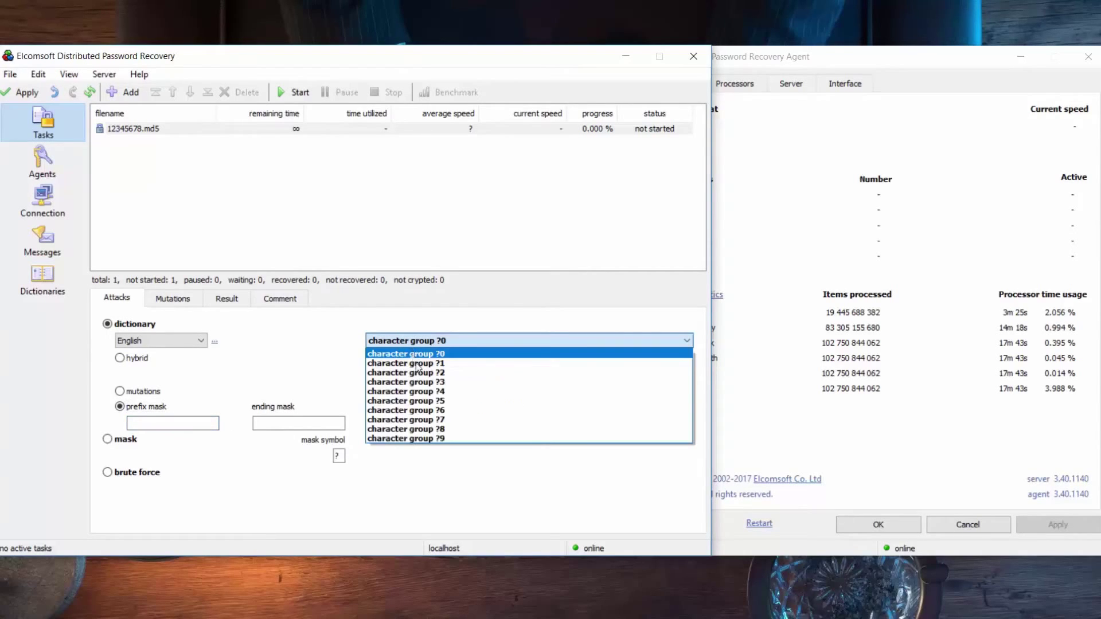
pyautogui.click(444, 353)
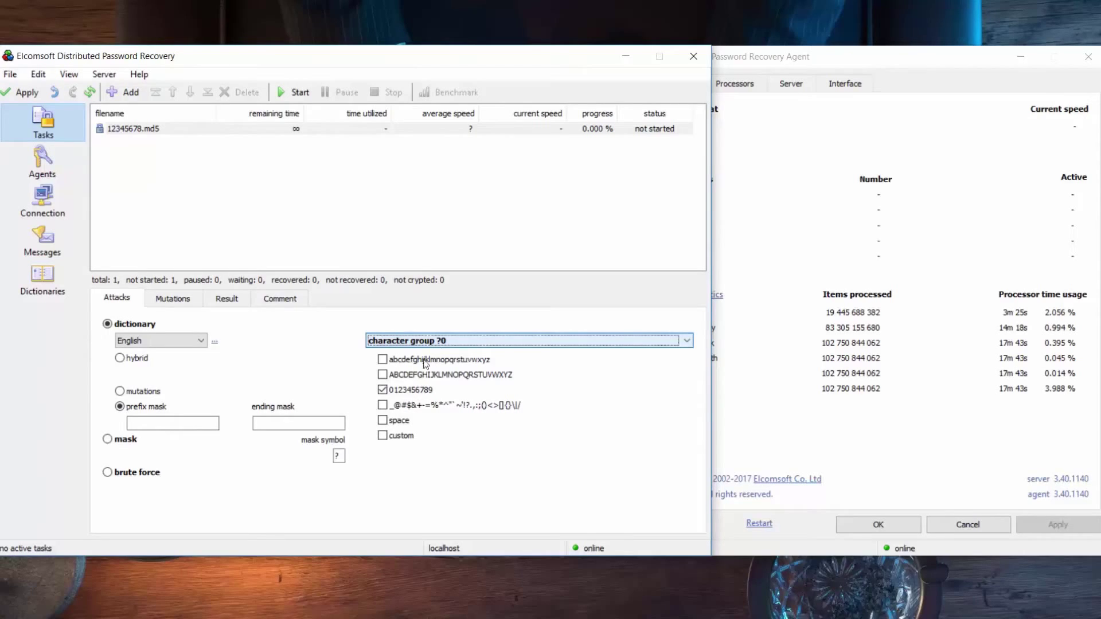
# Step: Toggle a custom character set on and off, then switch to a mask attack
pyautogui.click(383, 435)
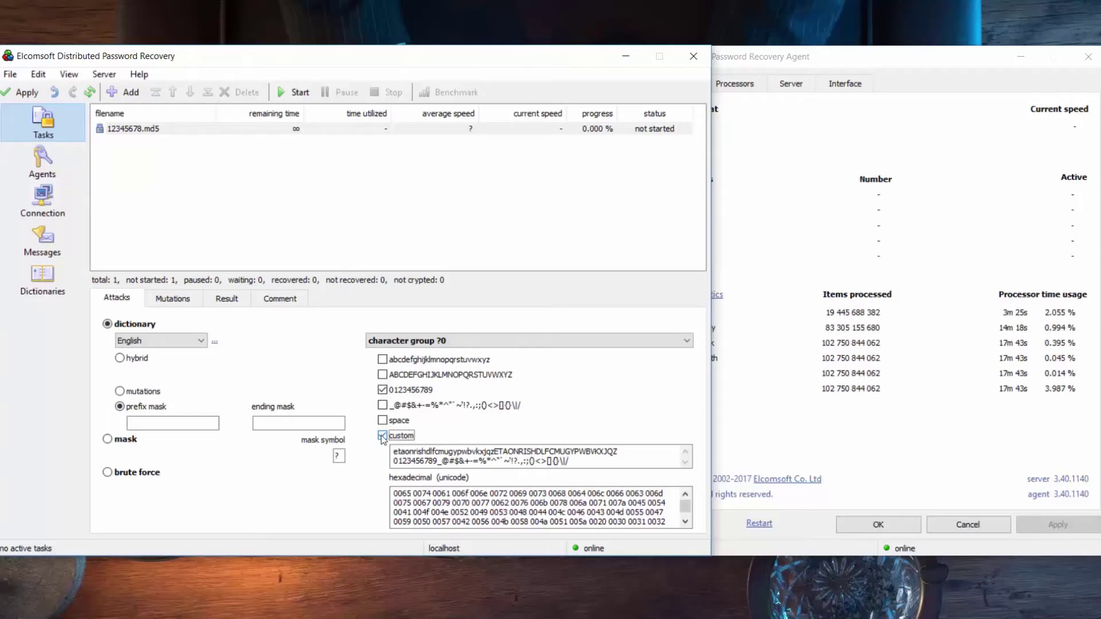
pyautogui.click(382, 436)
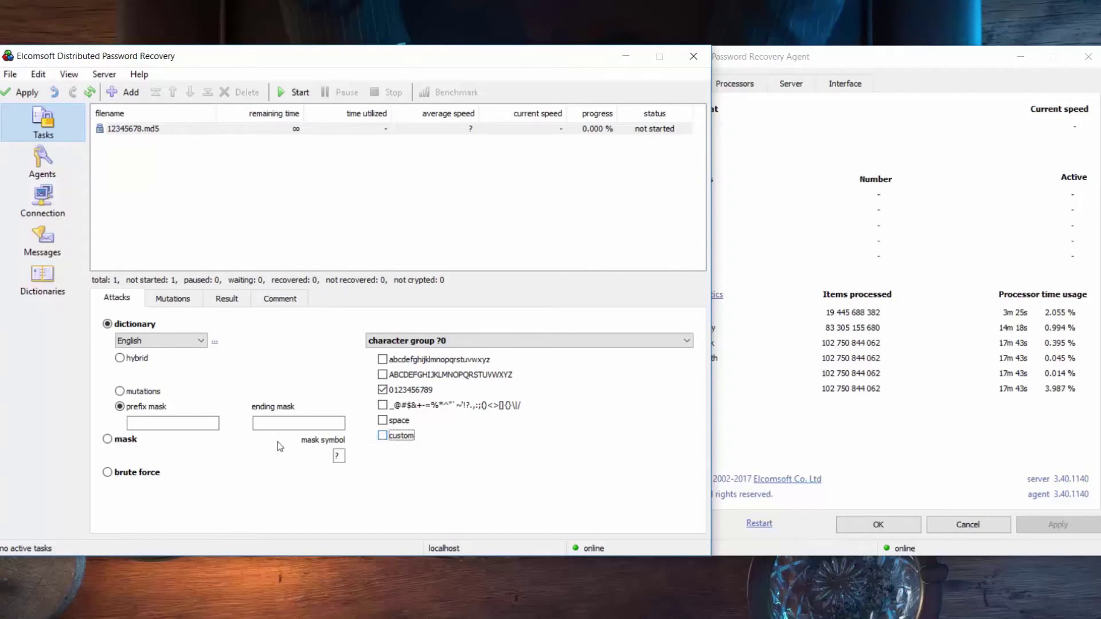
pyautogui.click(122, 442)
# Step: Switch 12345678.md5 to brute force with minimum length 8 and lowercase letters plus digits
pyautogui.click(270, 458)
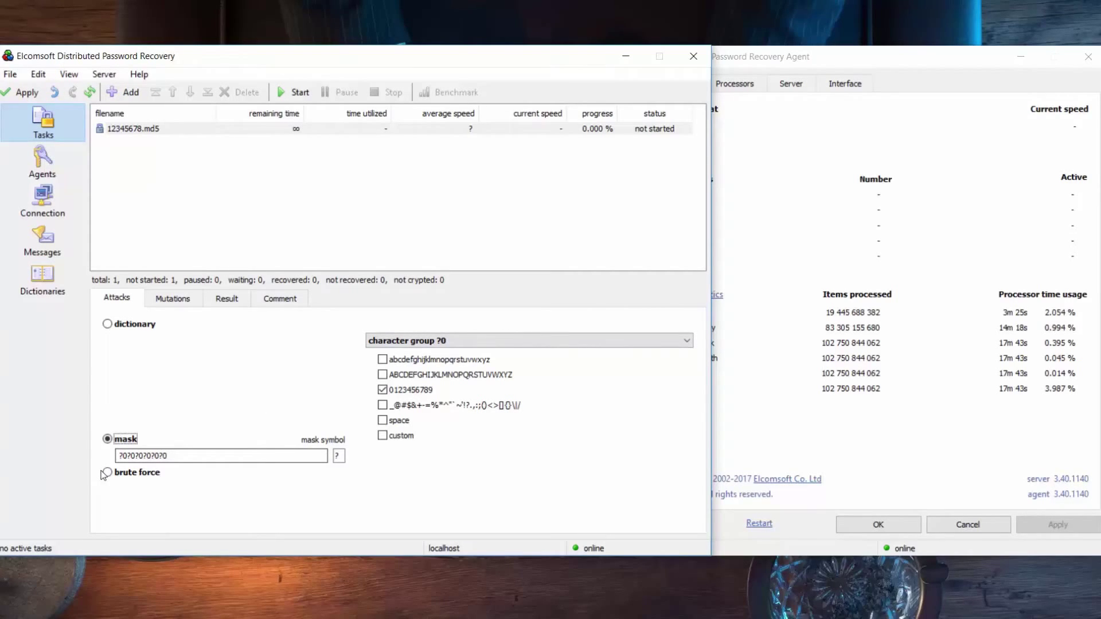
pyautogui.click(107, 473)
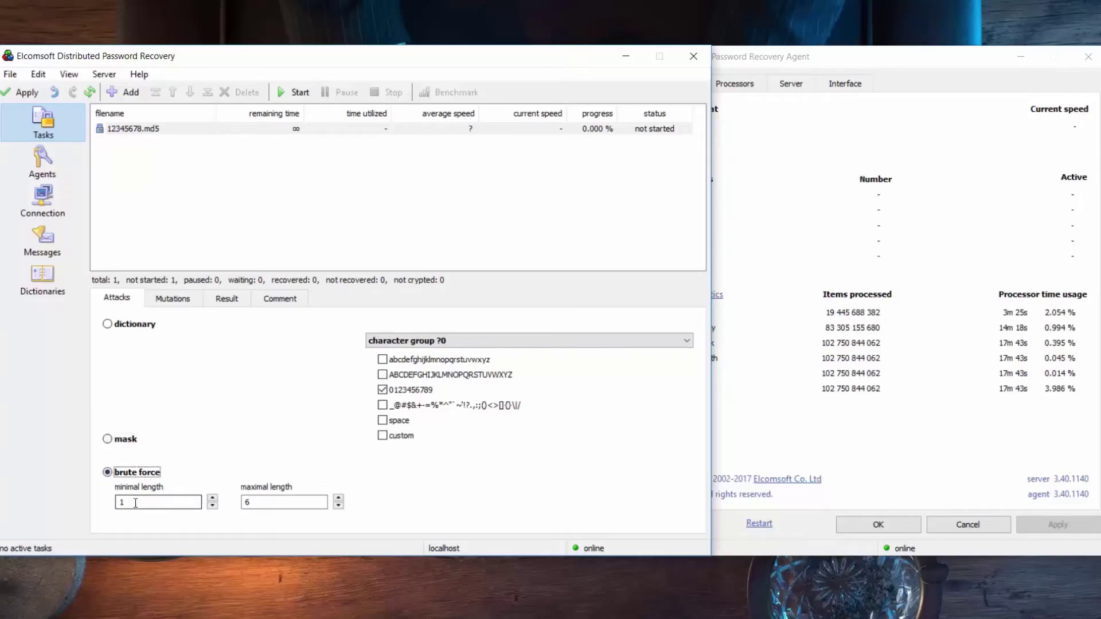
pyautogui.moveTo(129, 502); pyautogui.dragTo(108, 506)
pyautogui.write('8')
pyautogui.click(383, 360)
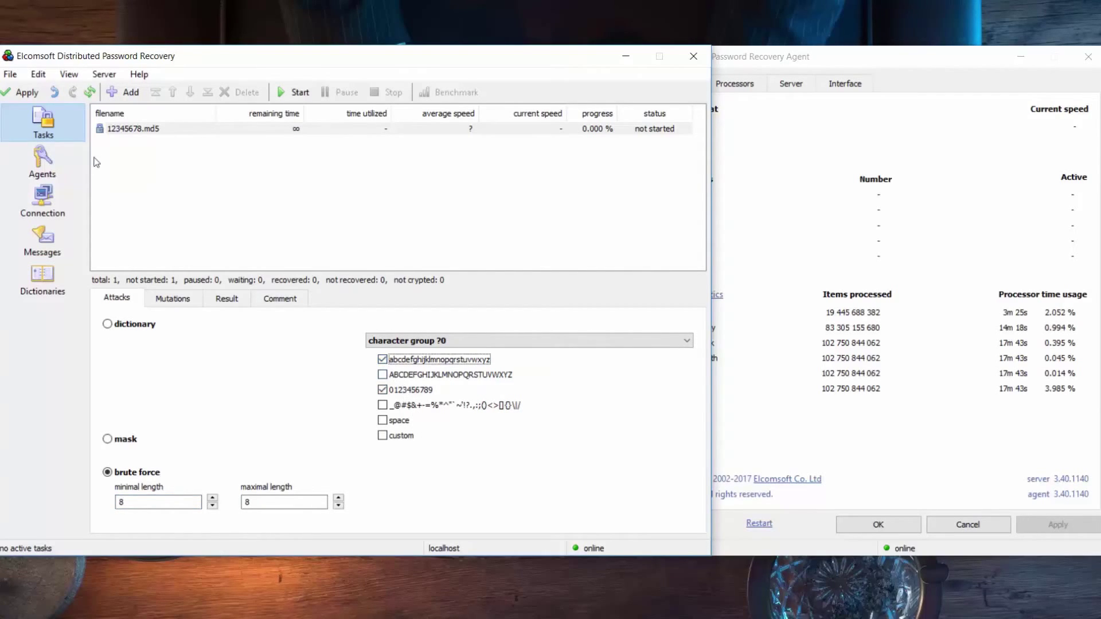
pyautogui.click(162, 130)
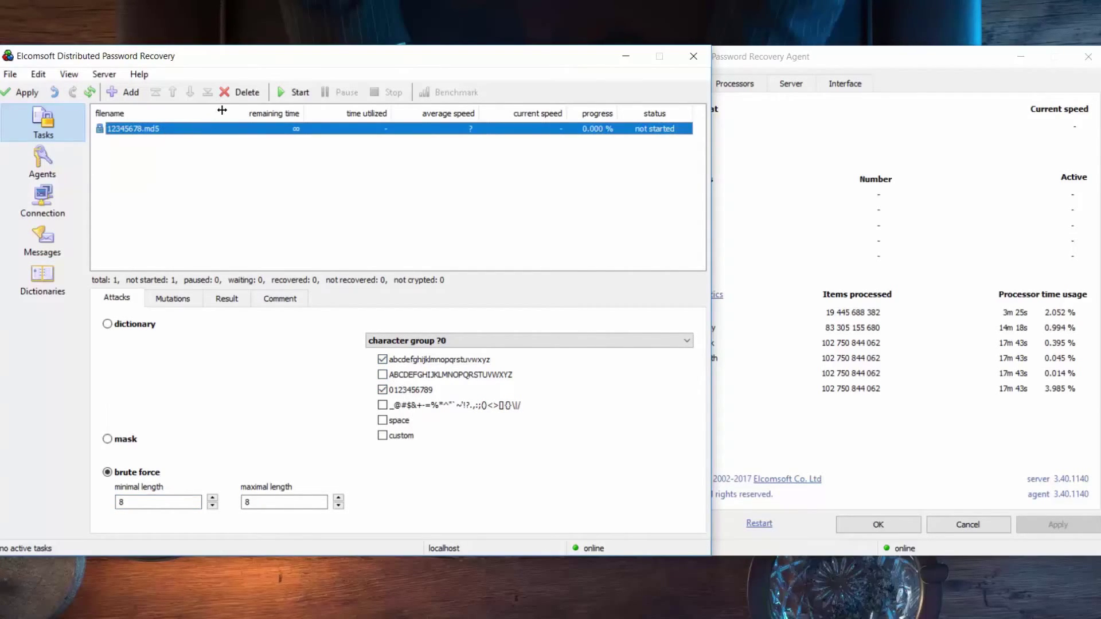
# Step: Start the 12345678.md5 task and view the four agents working on it
pyautogui.click(293, 95)
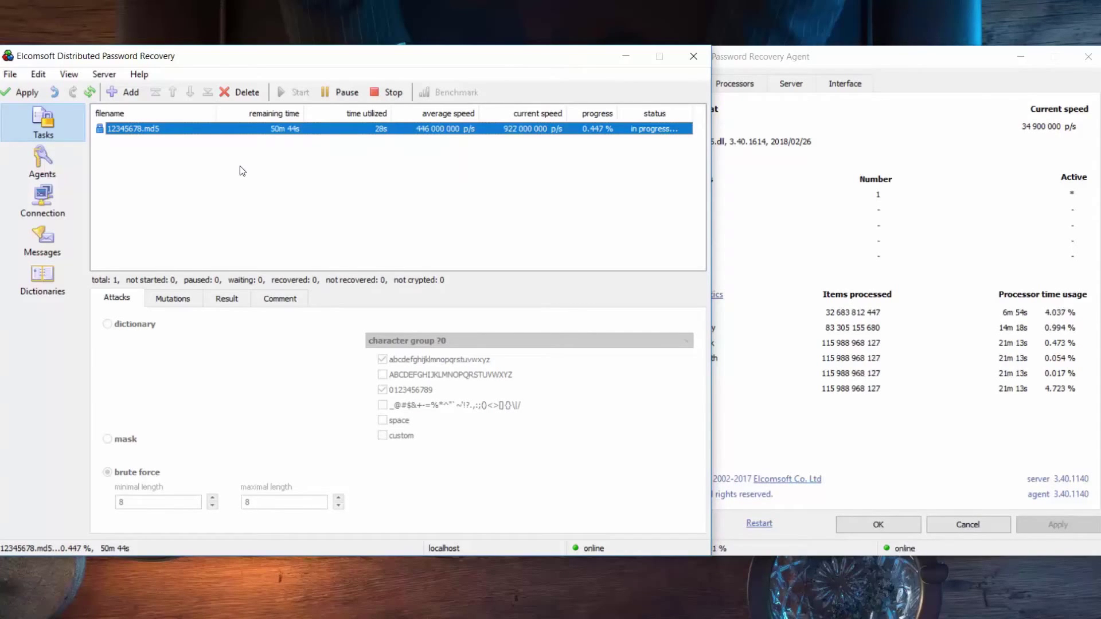
pyautogui.click(42, 160)
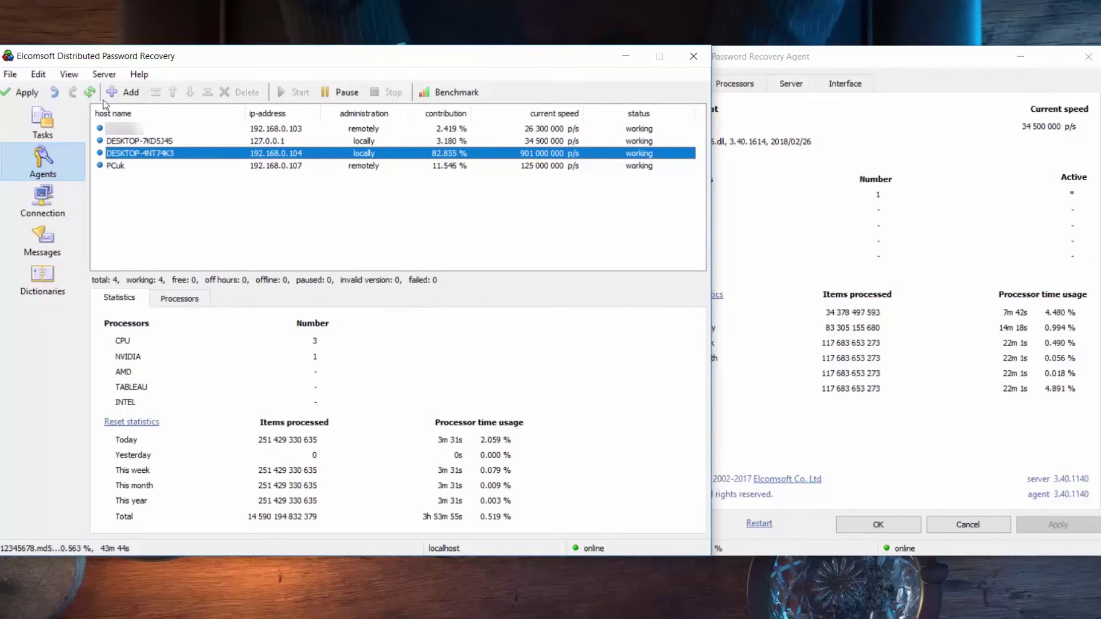
# Step: Go back to the task list and wait for 12345678.md5 to read recovered
pyautogui.click(35, 119)
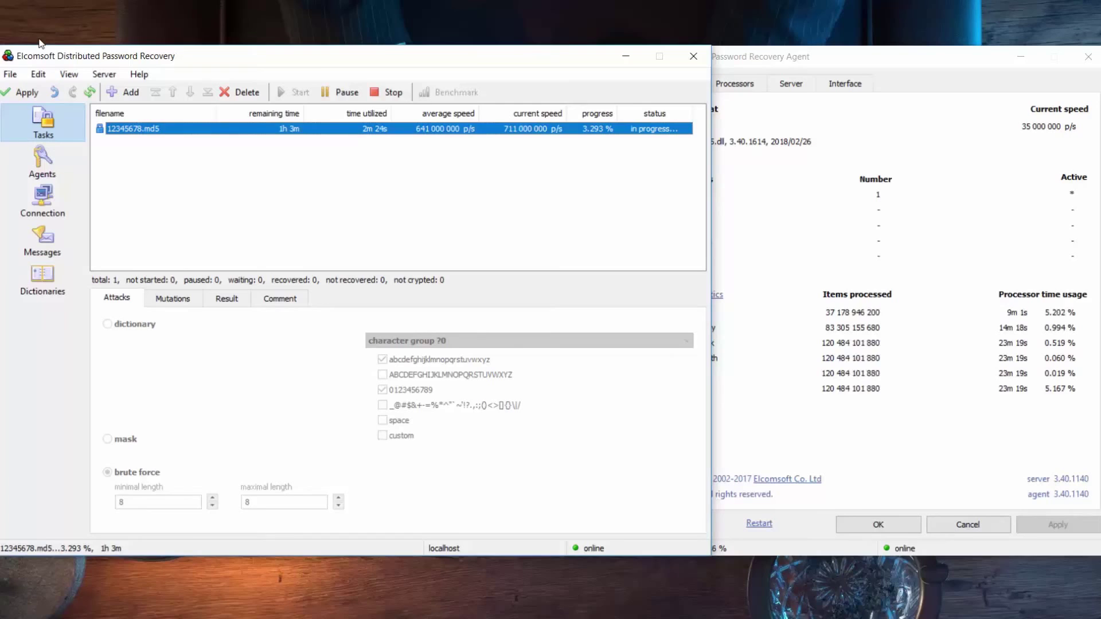
pyautogui.click(279, 255)
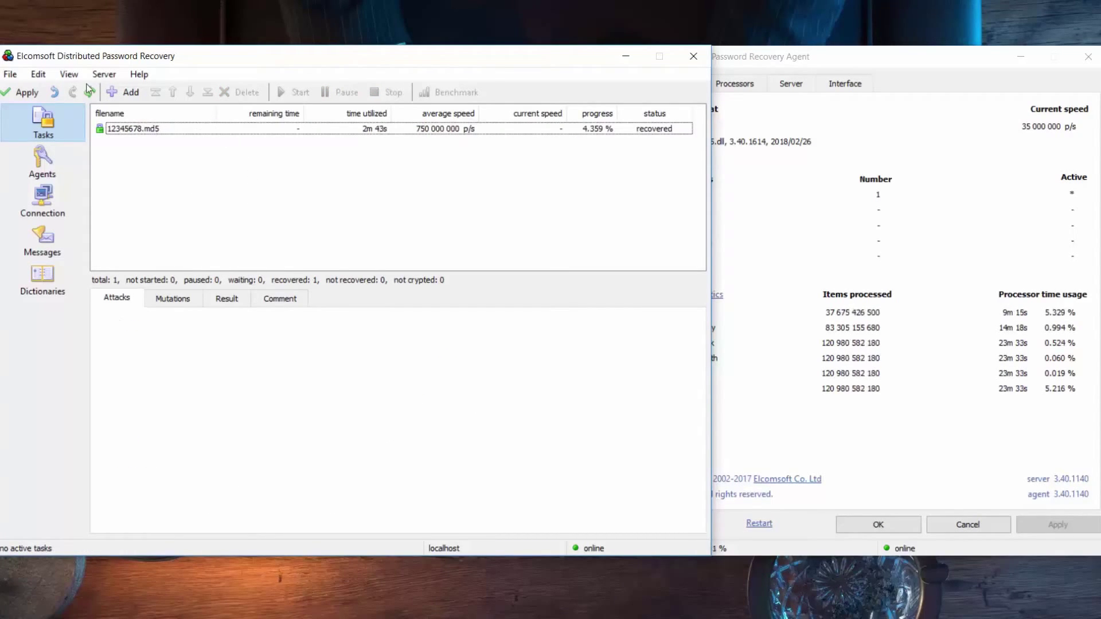
pyautogui.click(155, 129)
pyautogui.click(225, 298)
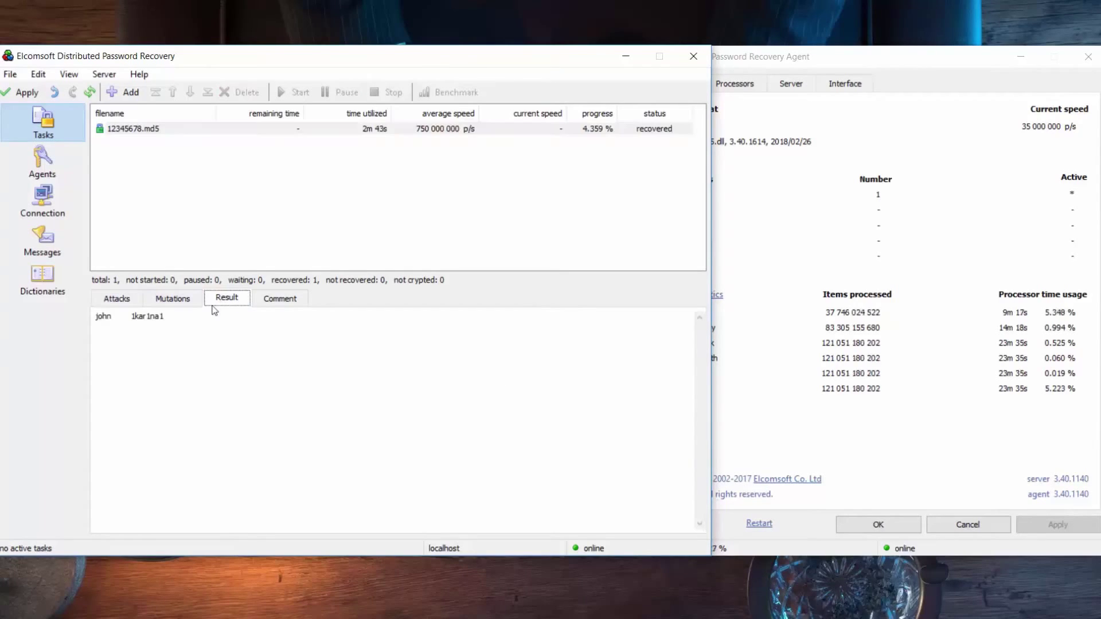
pyautogui.moveTo(163, 316); pyautogui.dragTo(130, 316)
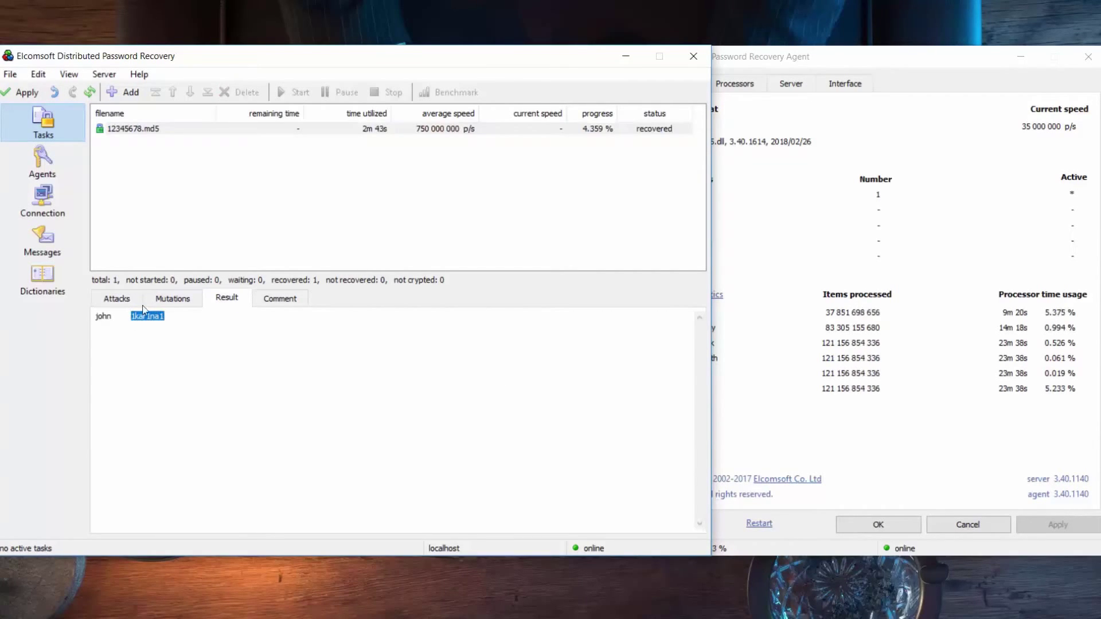
pyautogui.click(287, 311)
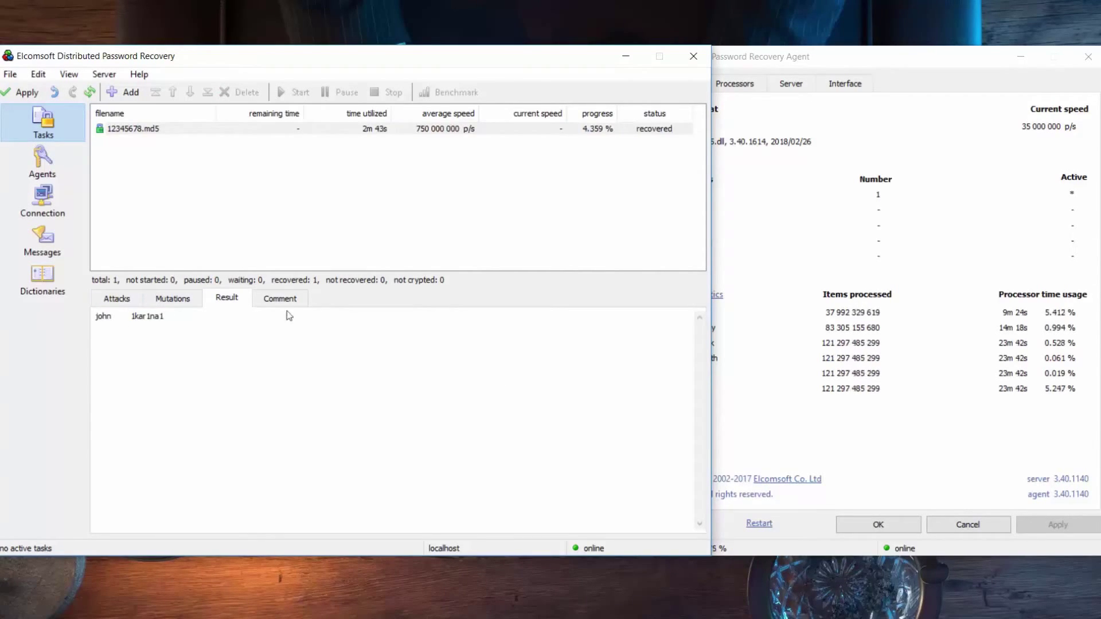
# Step: Add file1234.docx as a new task using the english_first_names dictionary
pyautogui.click(124, 92)
pyautogui.click(259, 250)
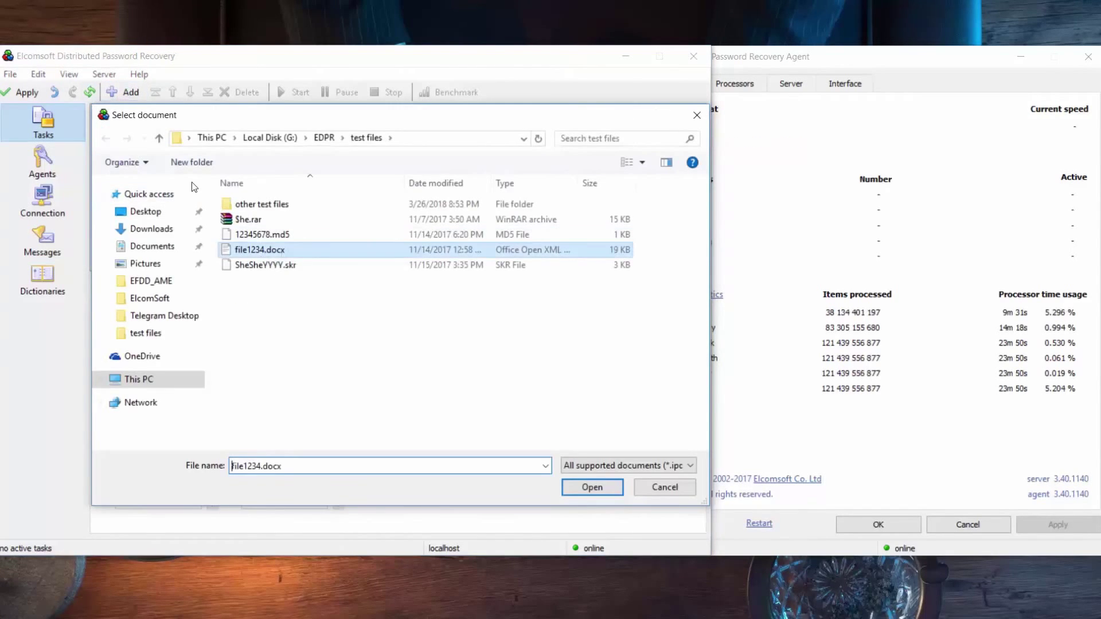
pyautogui.press('Return')
pyautogui.click(177, 346)
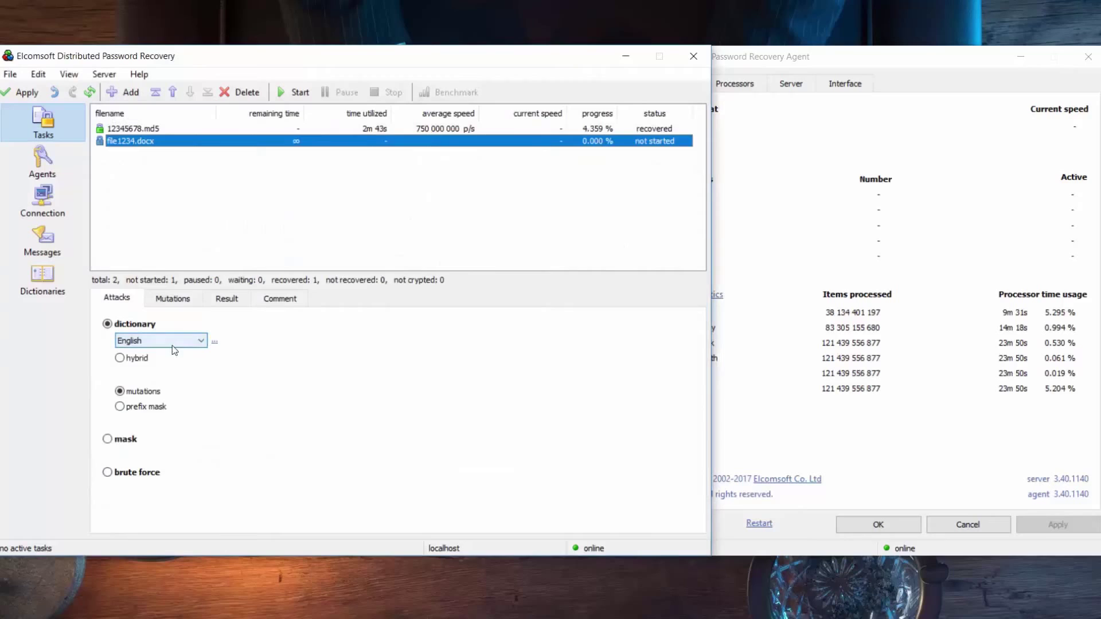
pyautogui.click(165, 364)
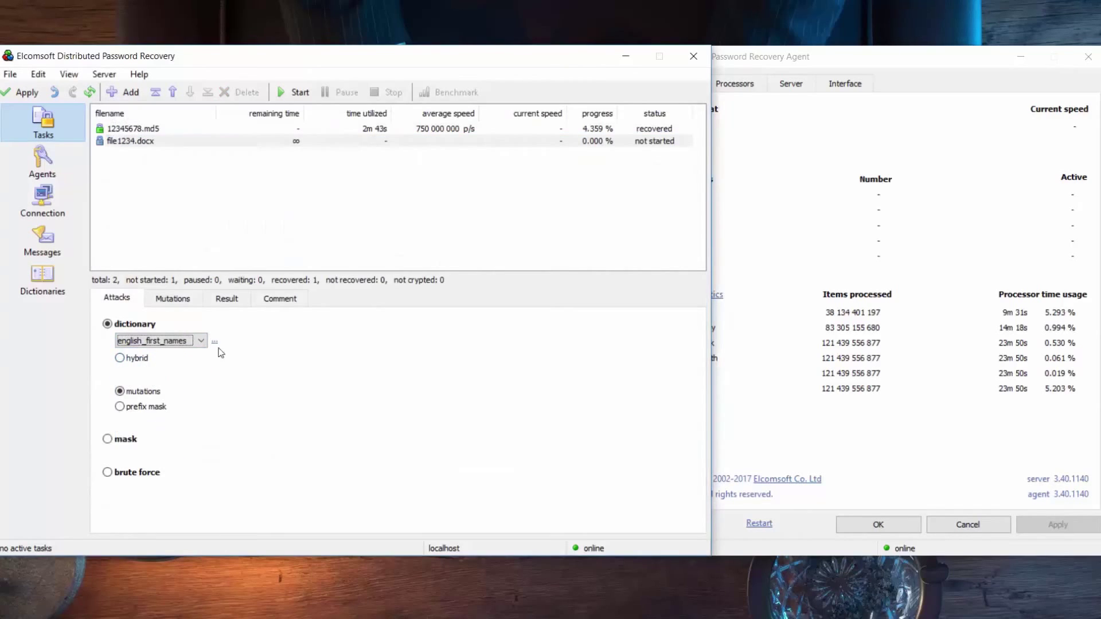
# Step: Turn all mutations off, then set year to maximal and case to minimal
pyautogui.click(179, 302)
pyautogui.click(181, 324)
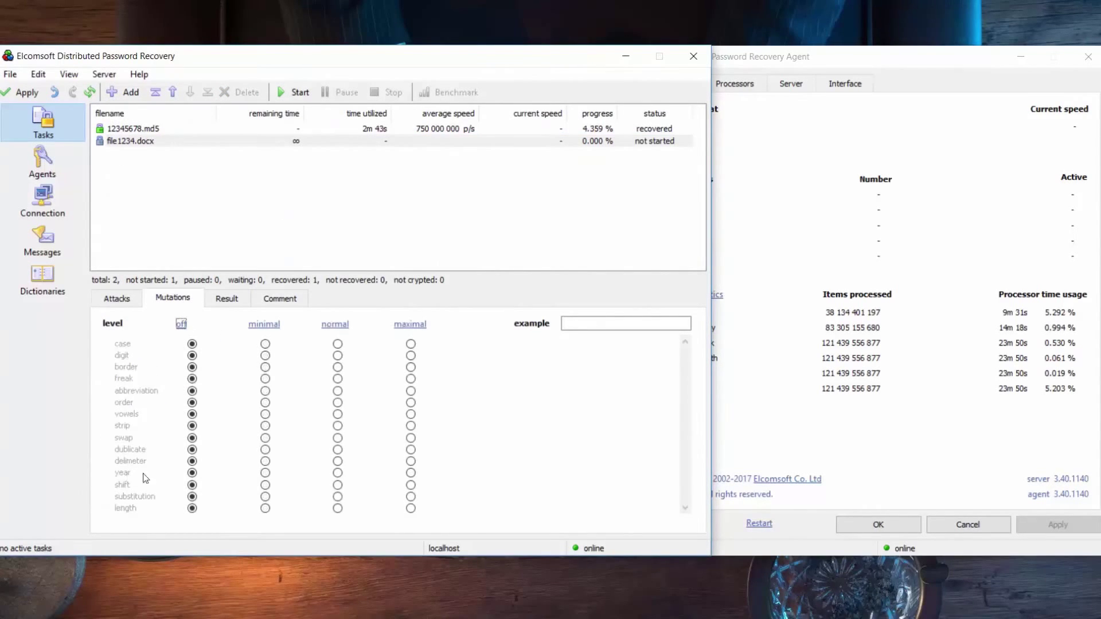
pyautogui.click(410, 472)
pyautogui.click(265, 344)
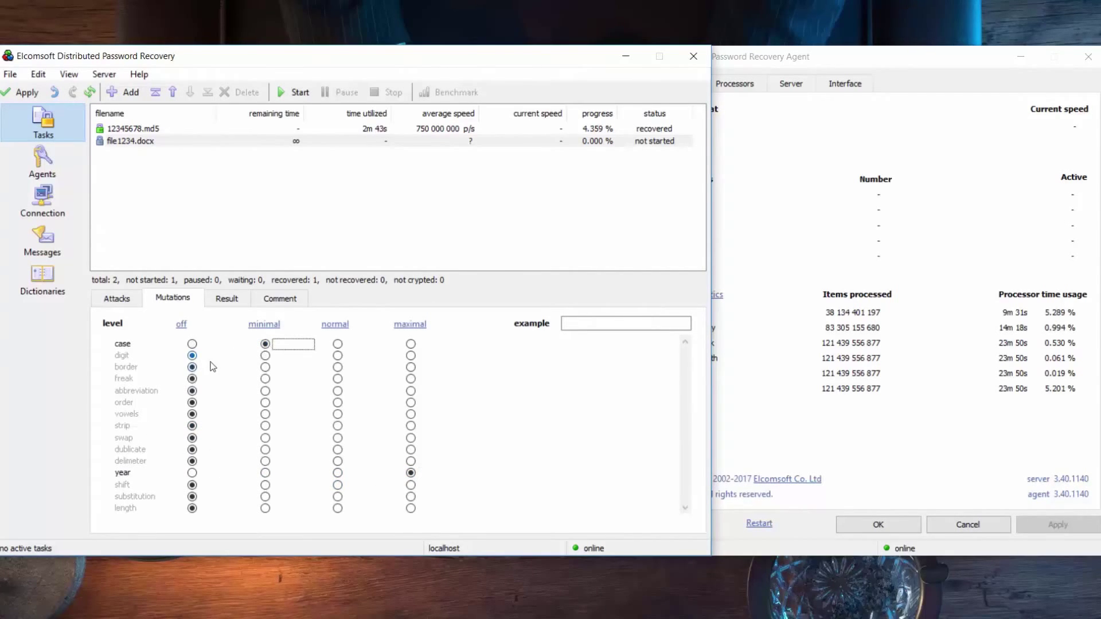
# Step: Start the file1234.docx task and review the agent's Processors and About tabs
pyautogui.click(123, 141)
pyautogui.click(294, 92)
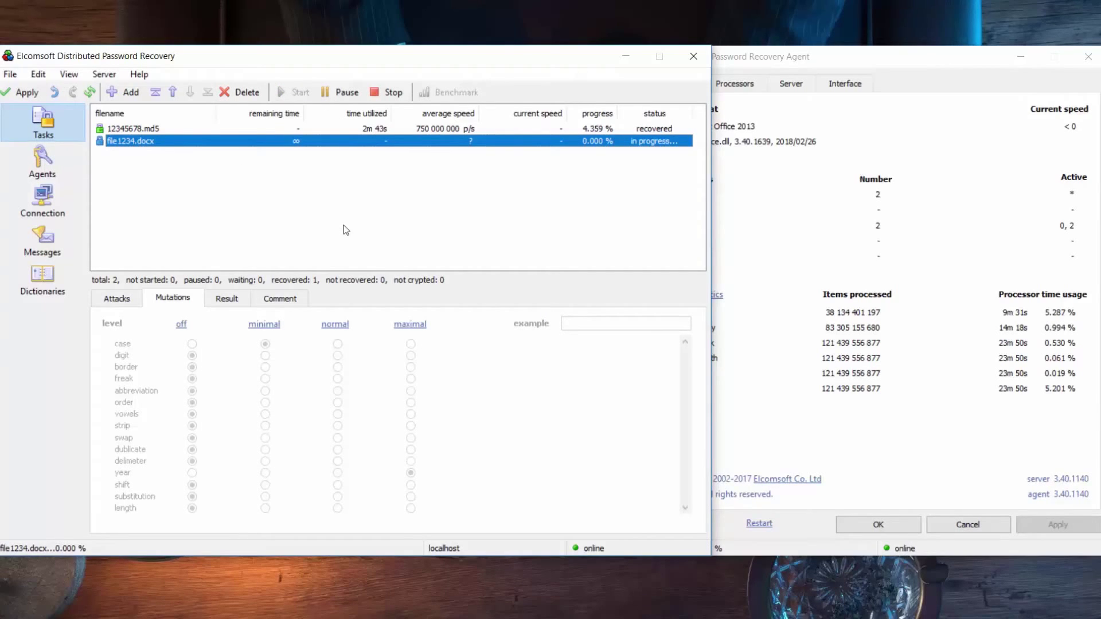
pyautogui.click(732, 84)
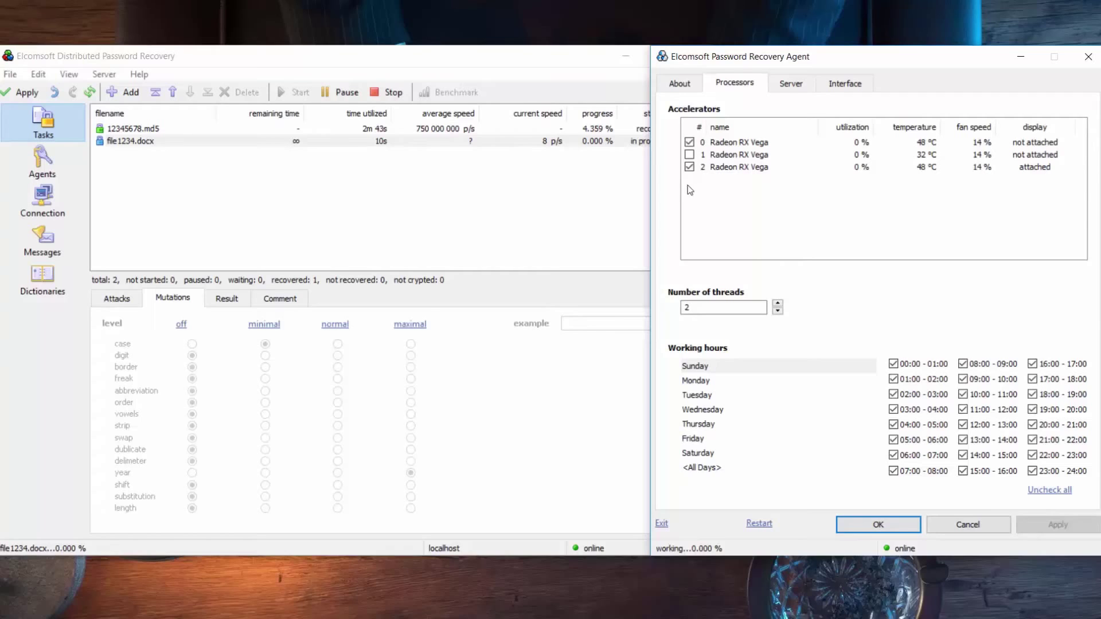
pyautogui.click(679, 84)
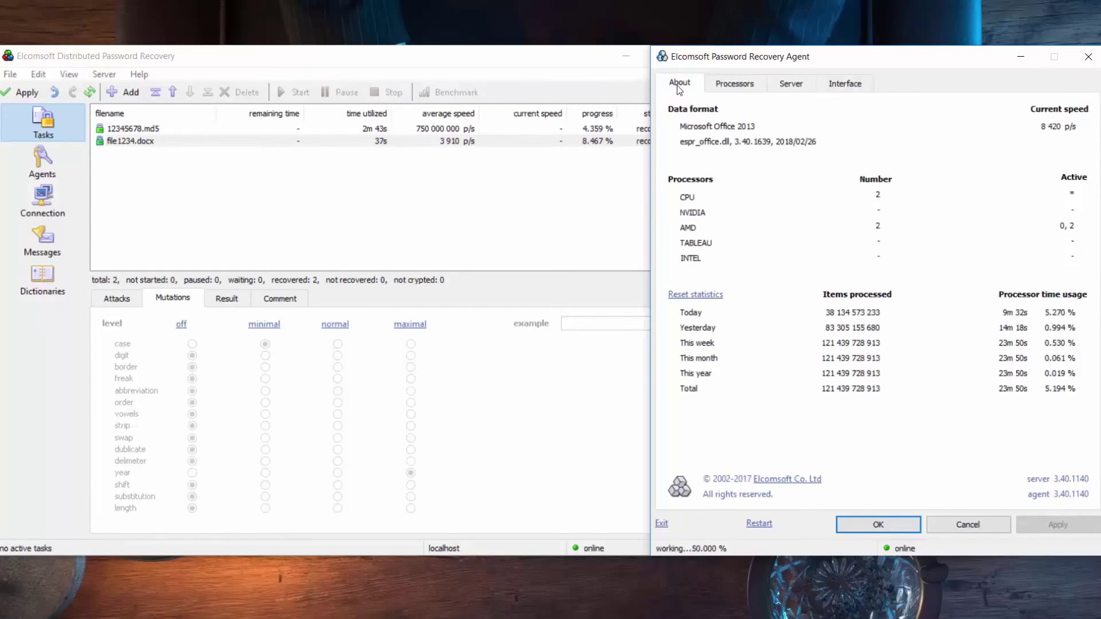
pyautogui.click(573, 72)
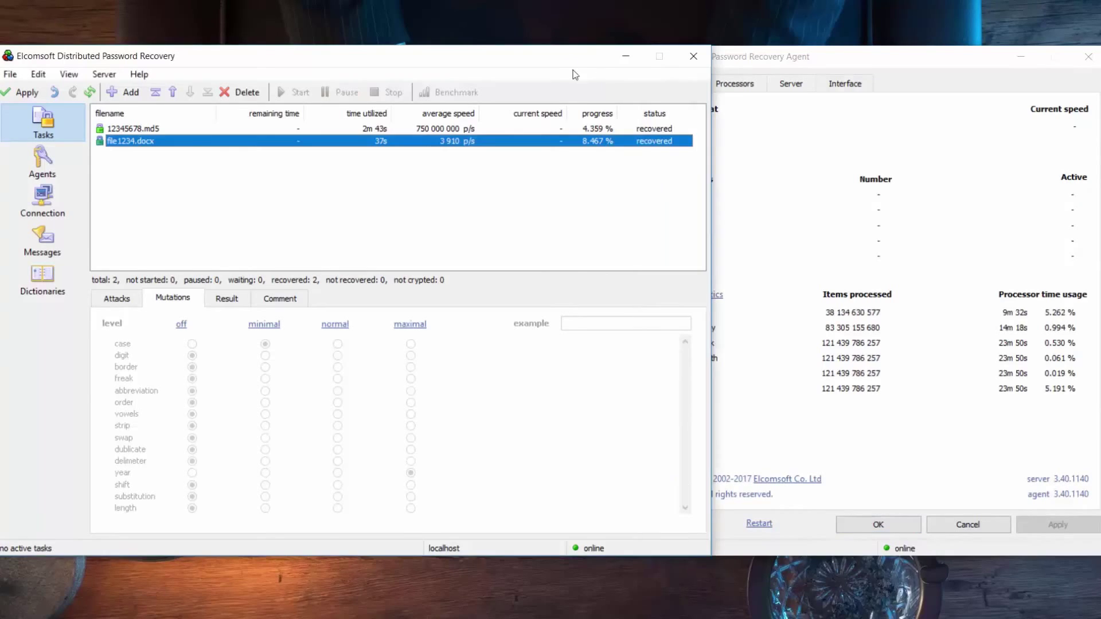
pyautogui.click(226, 299)
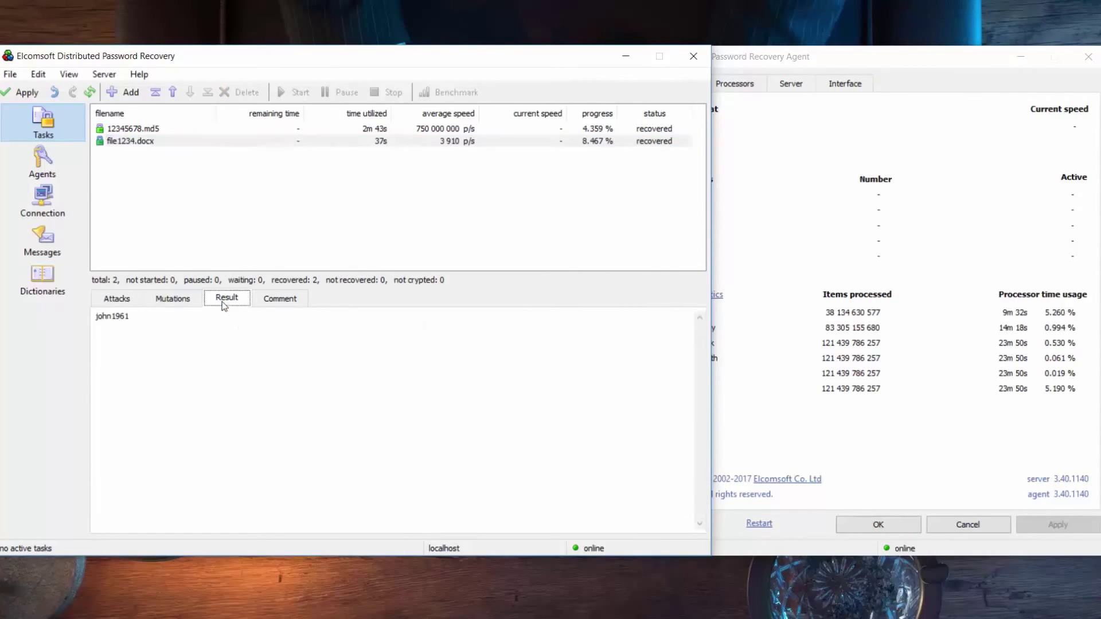
pyautogui.moveTo(140, 316); pyautogui.dragTo(91, 317)
pyautogui.click(132, 317)
# Step: Add $he.rar as a new task using the english_first_names dictionary
pyautogui.hotkey('alt', 'Tab')
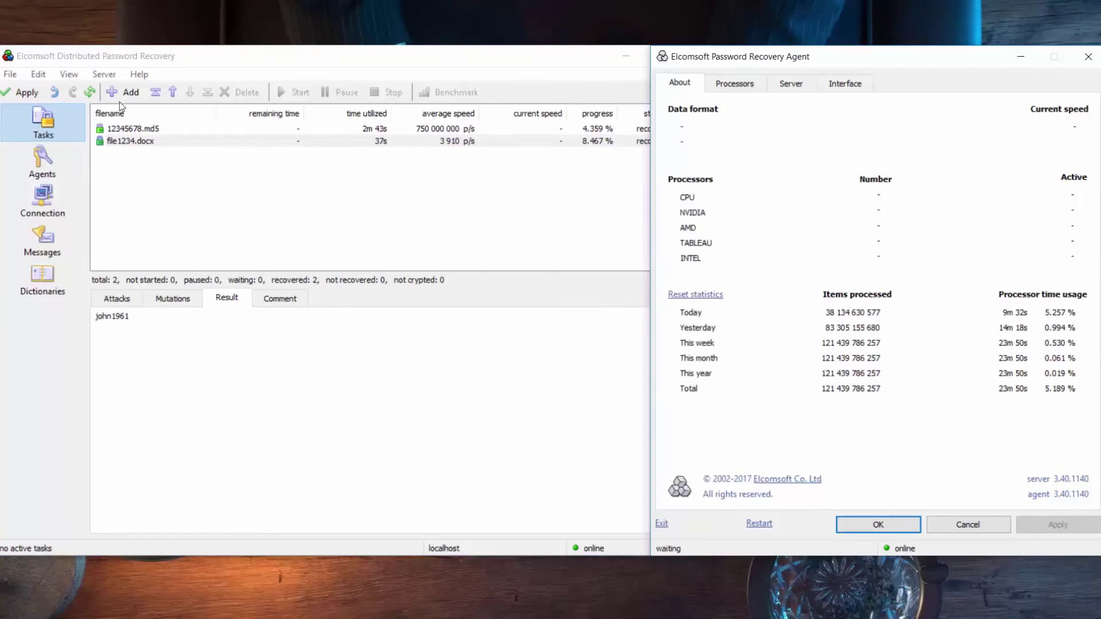
pyautogui.click(120, 95)
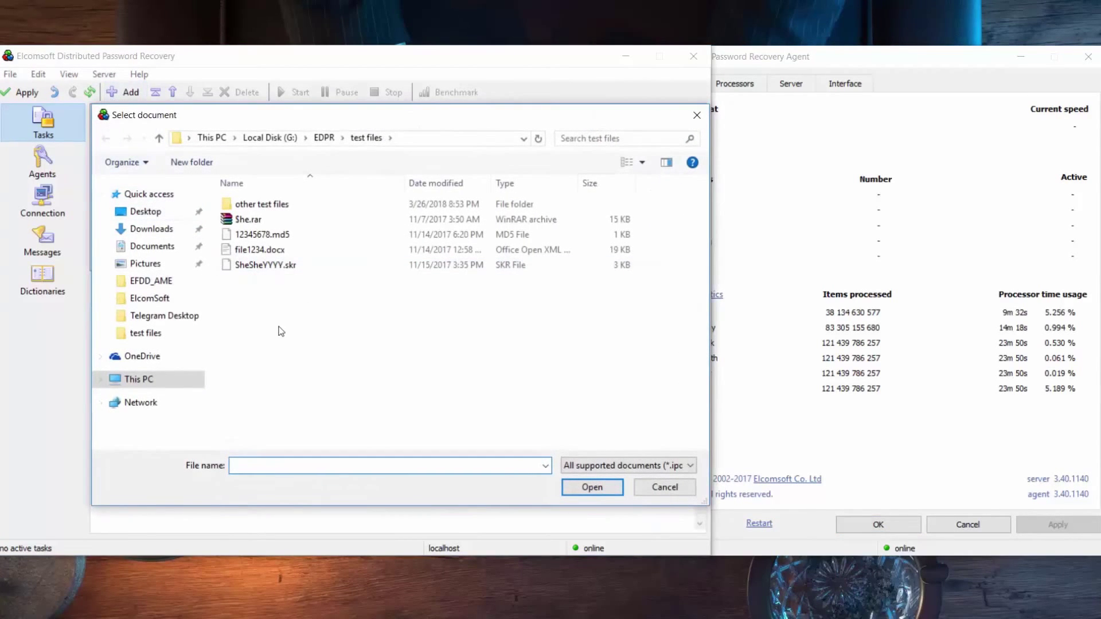
pyautogui.click(267, 220)
pyautogui.click(592, 488)
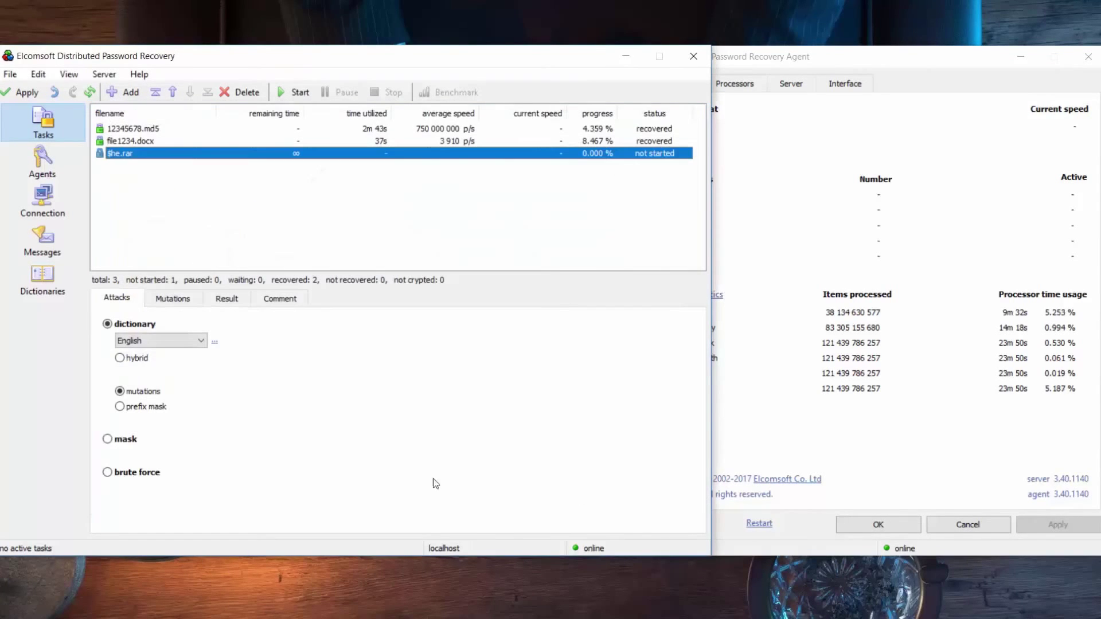
pyautogui.click(171, 343)
pyautogui.click(184, 367)
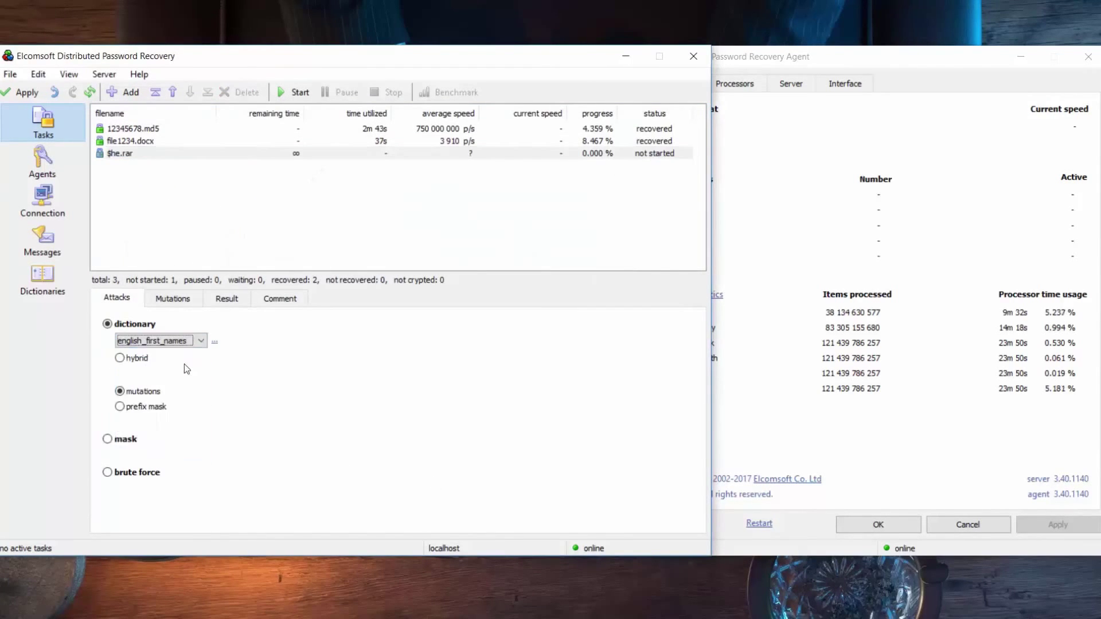
# Step: Set minimal mutations with freak normal and year and digit off, then start $he.rar
pyautogui.click(195, 294)
pyautogui.click(336, 325)
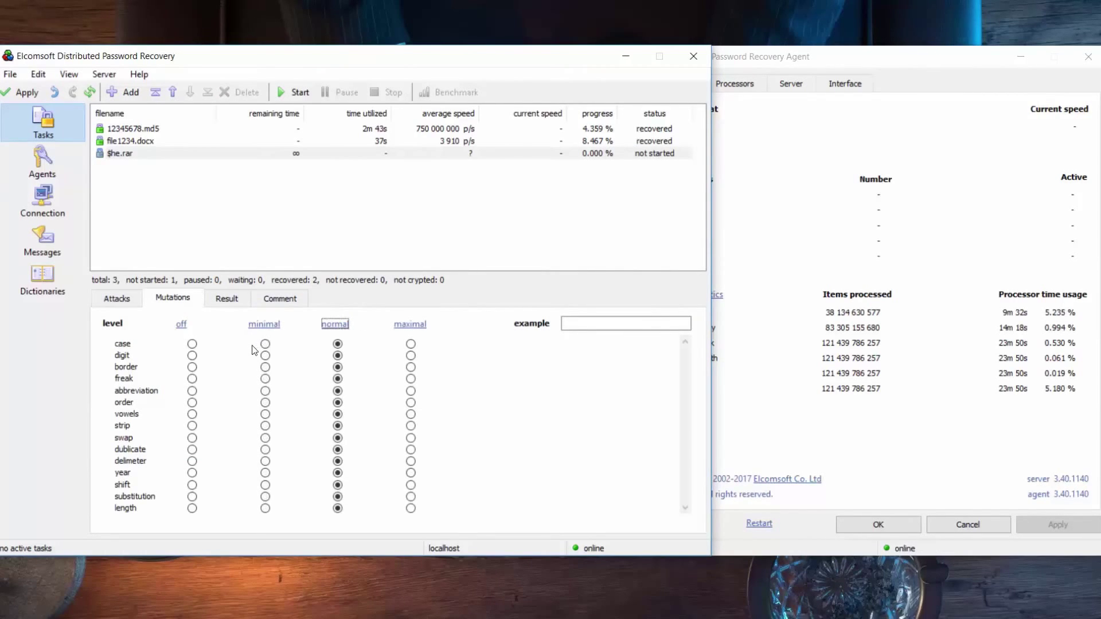
pyautogui.click(274, 326)
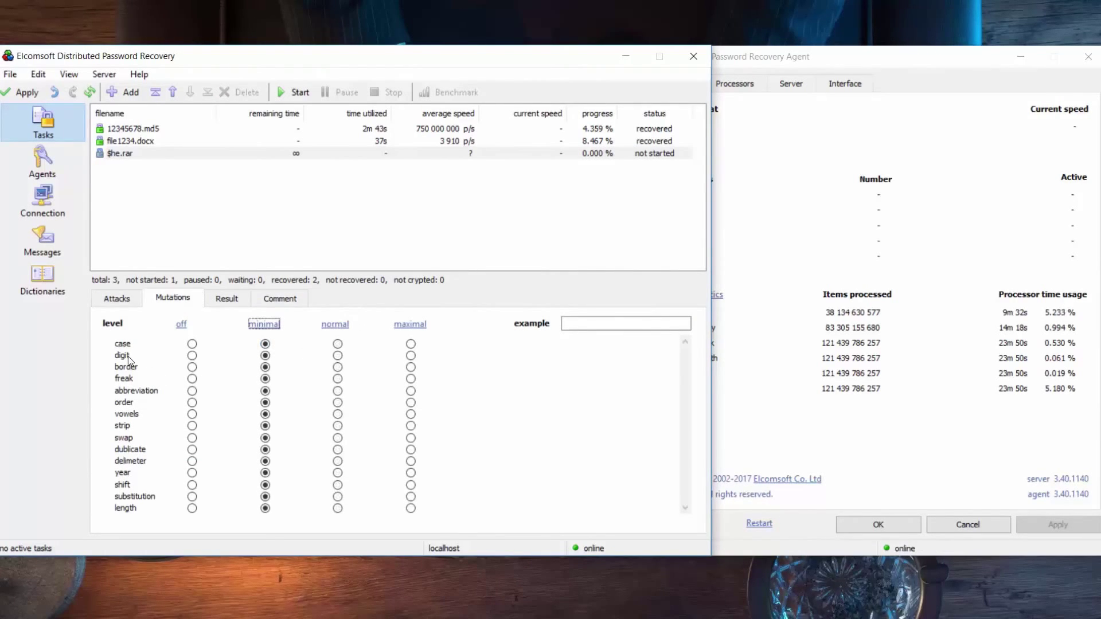
pyautogui.click(337, 379)
pyautogui.click(192, 474)
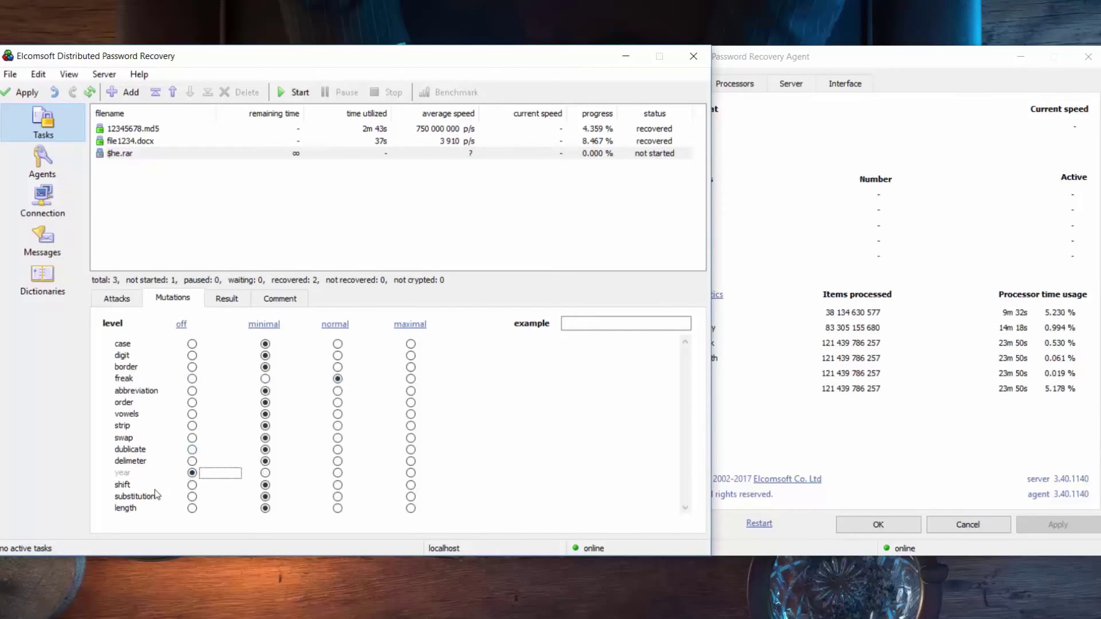
pyautogui.click(151, 358)
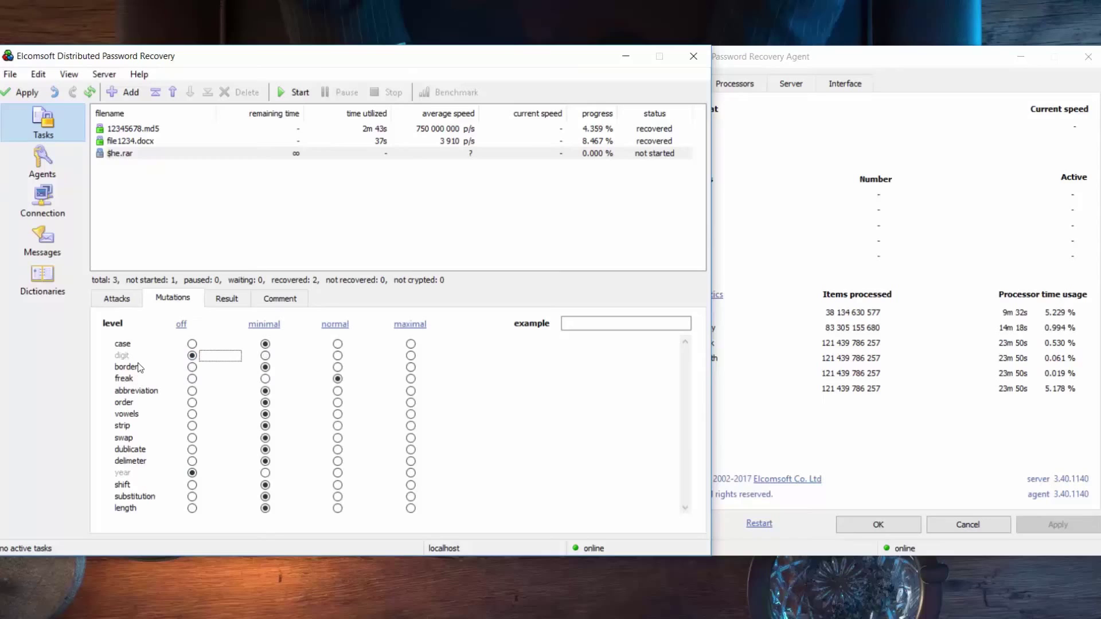
pyautogui.click(111, 154)
pyautogui.click(284, 97)
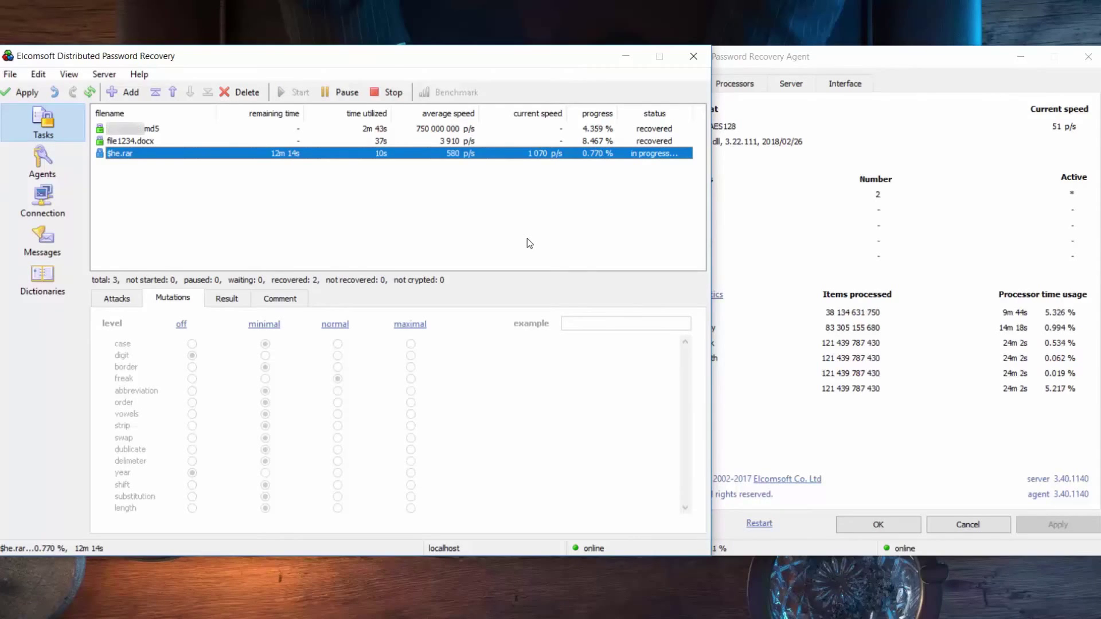
# Step: Check agent contributions in Agents, then return to the task list
pyautogui.click(42, 162)
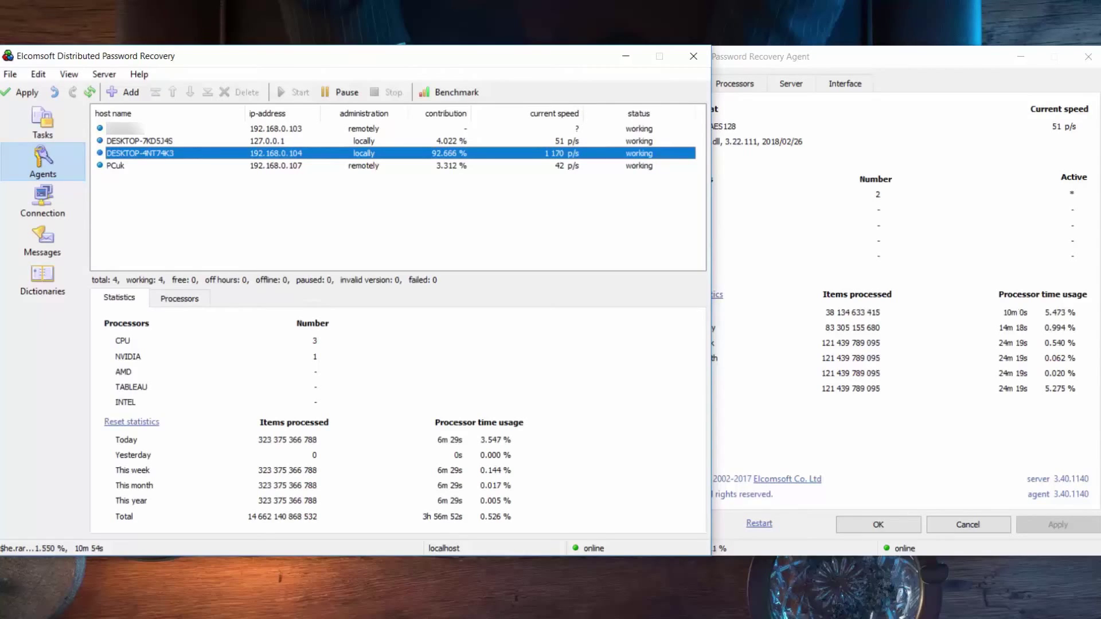
pyautogui.click(42, 125)
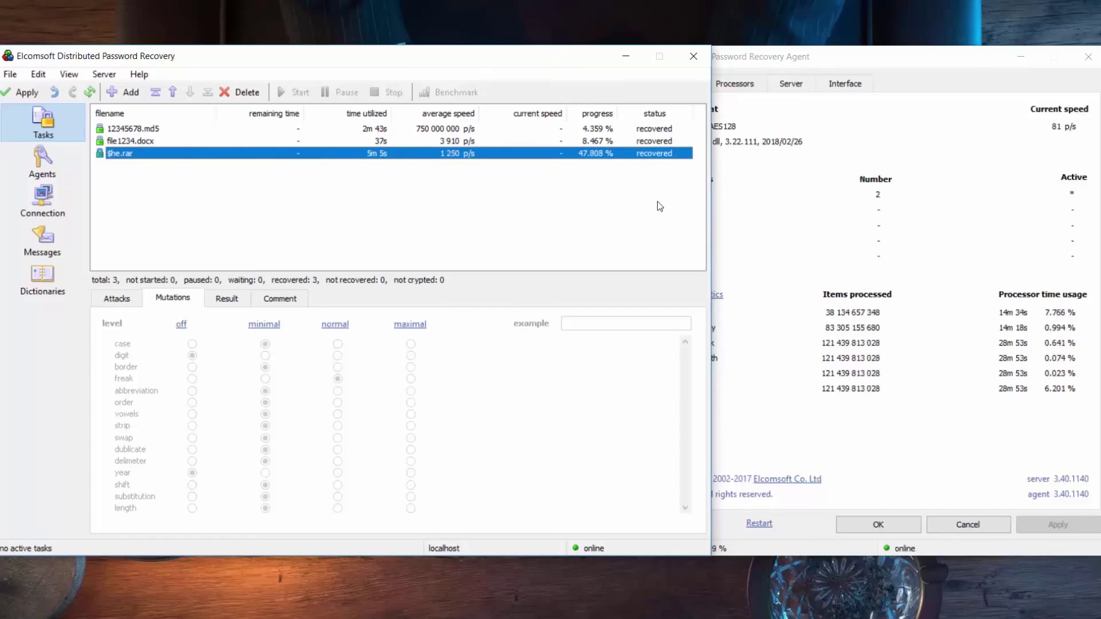
pyautogui.click(227, 298)
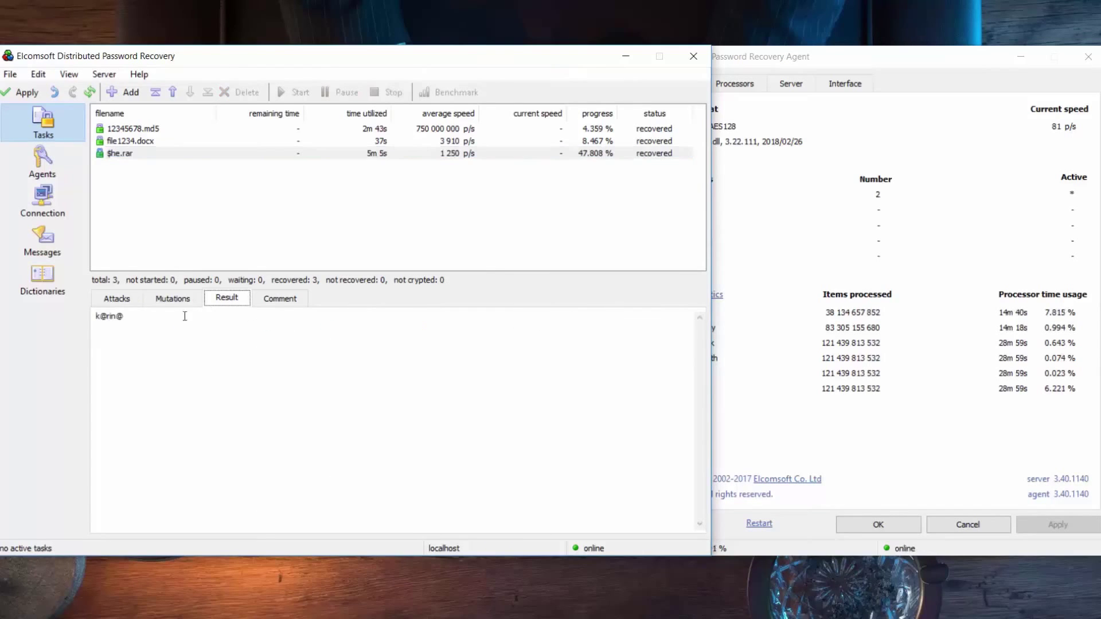
pyautogui.moveTo(124, 317); pyautogui.dragTo(90, 324)
pyautogui.click(135, 317)
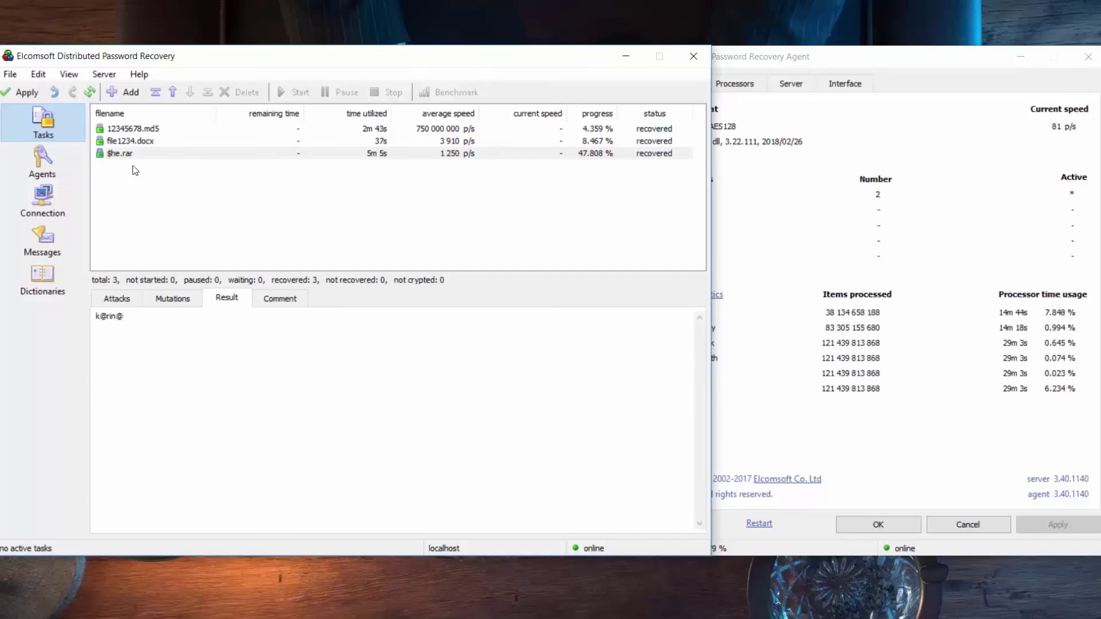
# Step: Delete the $he.rar task from the task list
pyautogui.rightClick(133, 153)
pyautogui.click(185, 339)
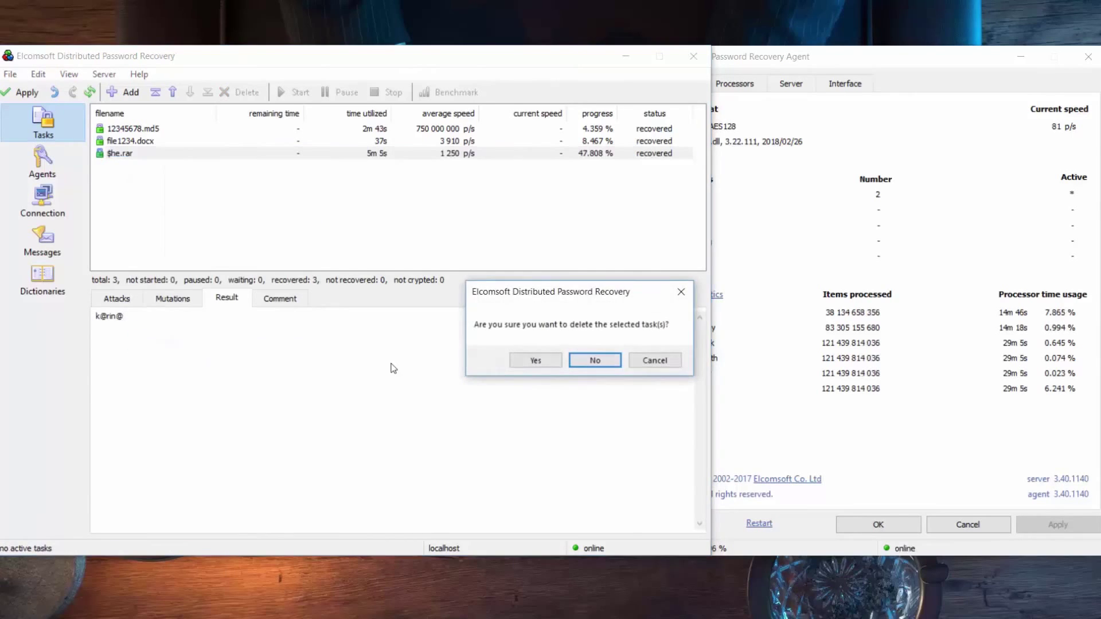
pyautogui.click(535, 361)
# Step: Delete the two remaining tasks and bring up the new-task file picker
pyautogui.hotkey('ctrl', 'a')
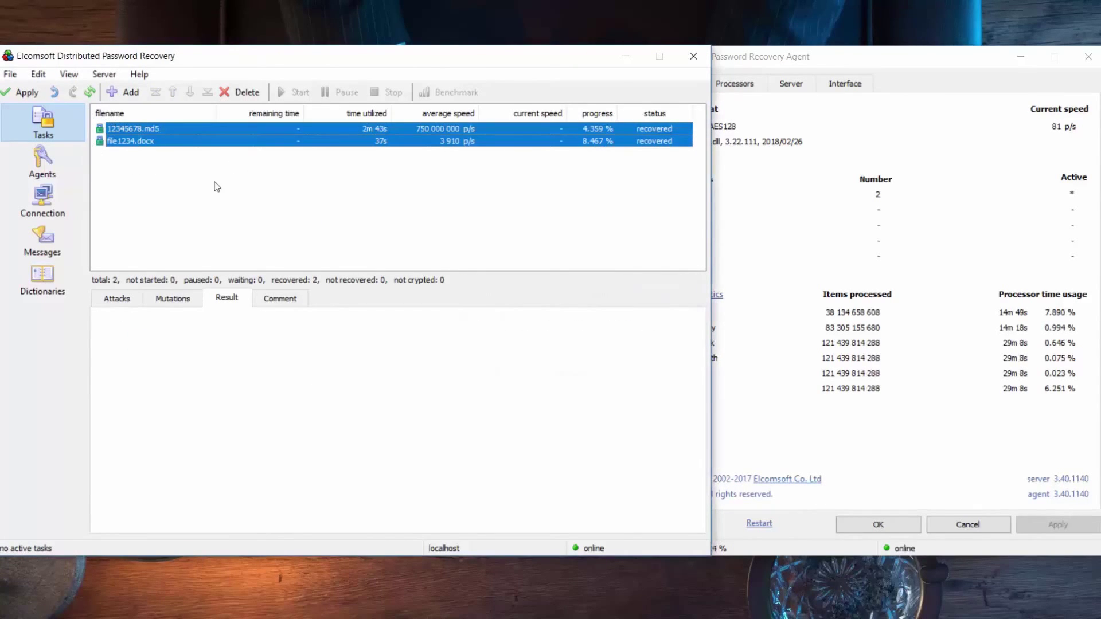
pyautogui.click(242, 93)
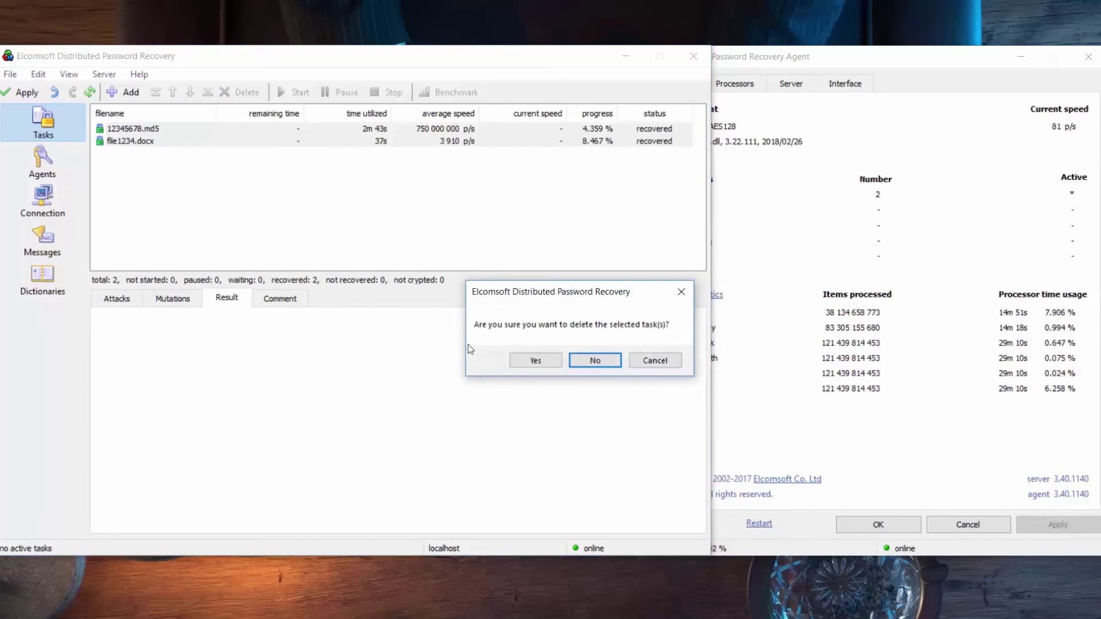
pyautogui.click(545, 362)
pyautogui.click(121, 92)
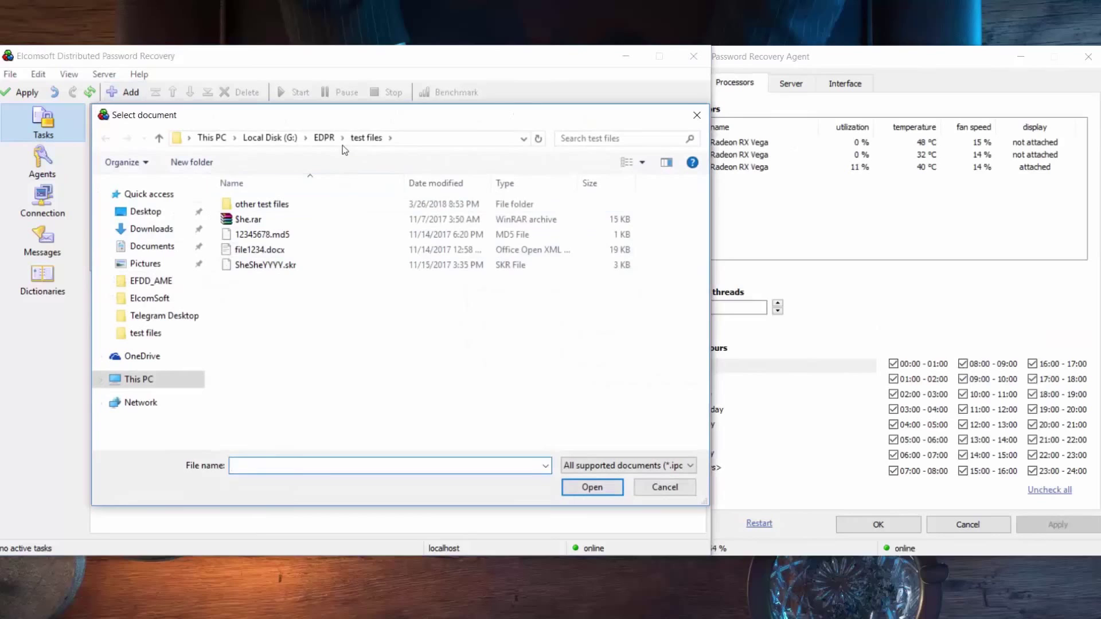
# Step: Add 1password!.kdbx from the EDPR folder as a new recovery task
pyautogui.click(324, 137)
pyautogui.click(266, 219)
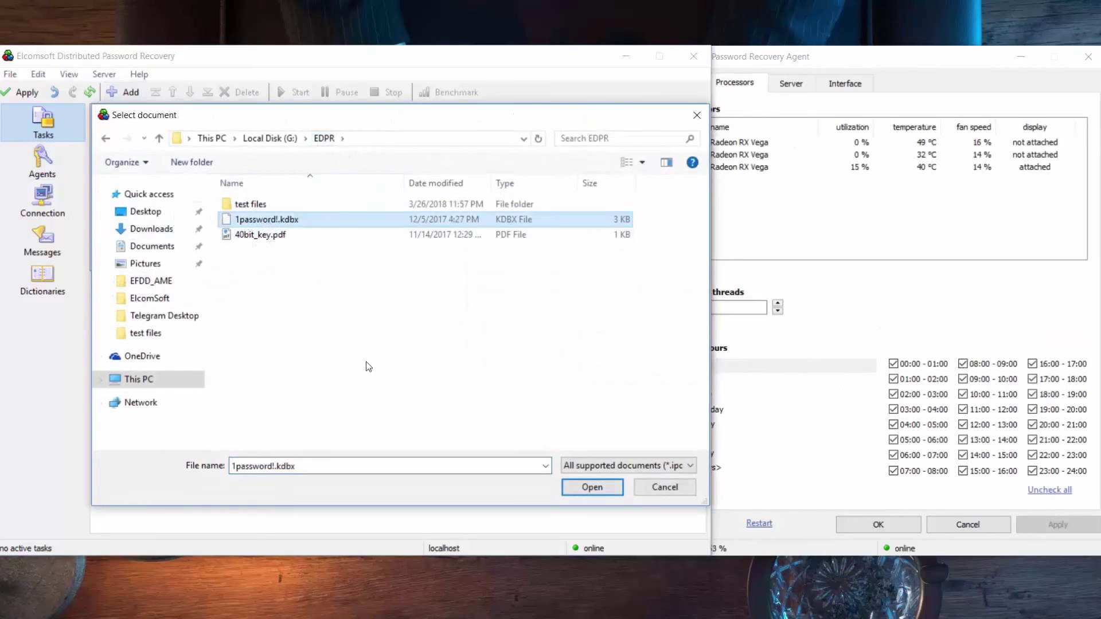
pyautogui.click(609, 493)
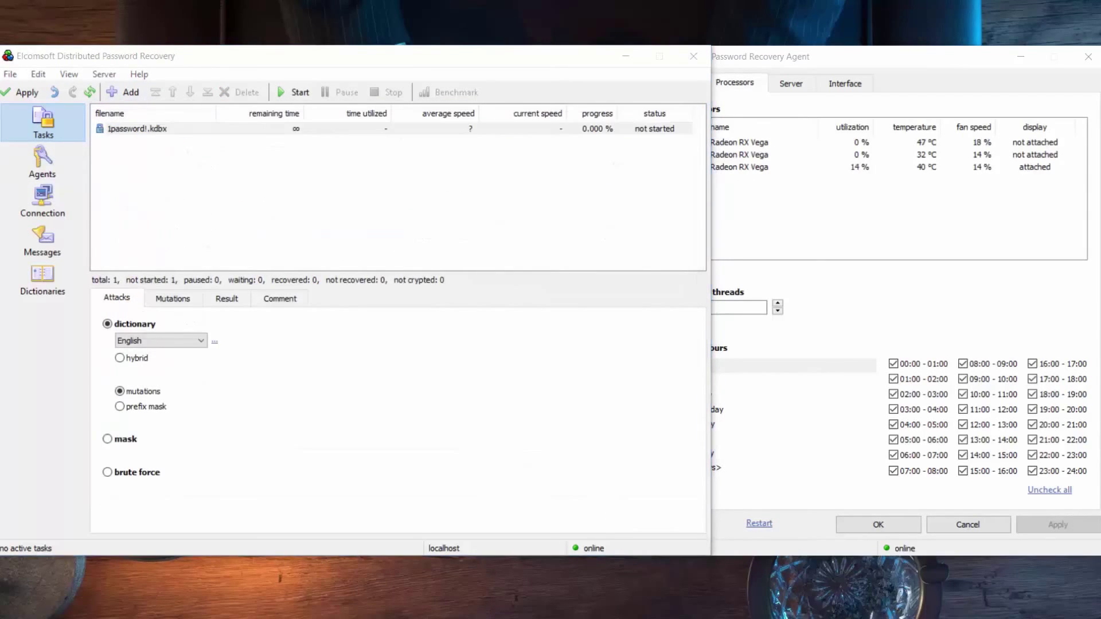
# Step: Use the english_first_names dictionary with a prefix mask
pyautogui.click(160, 346)
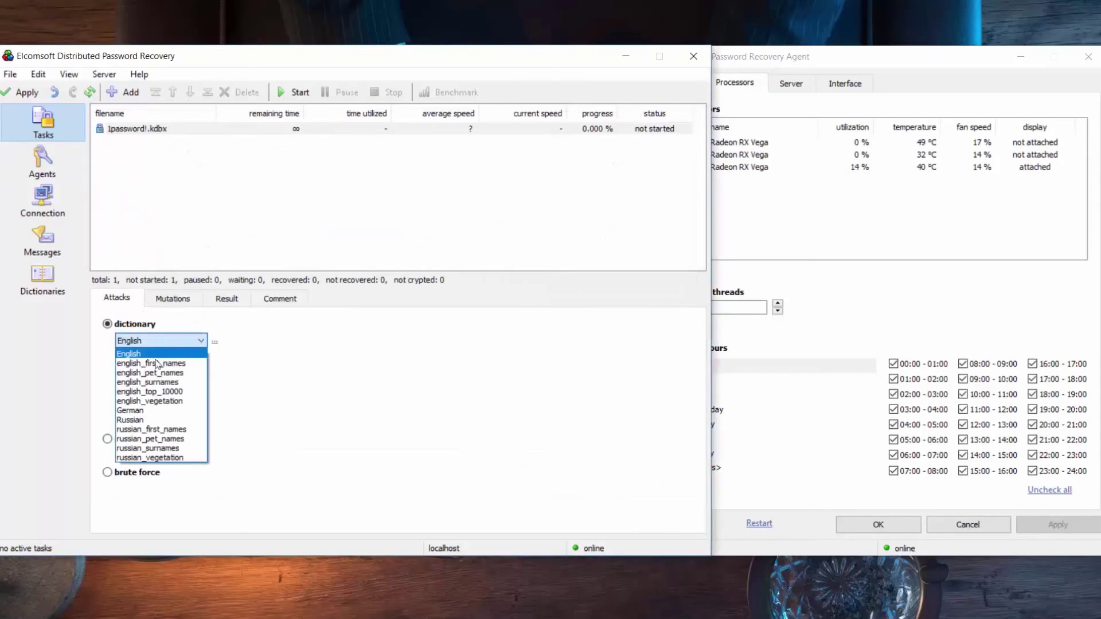
pyautogui.click(159, 364)
pyautogui.click(127, 406)
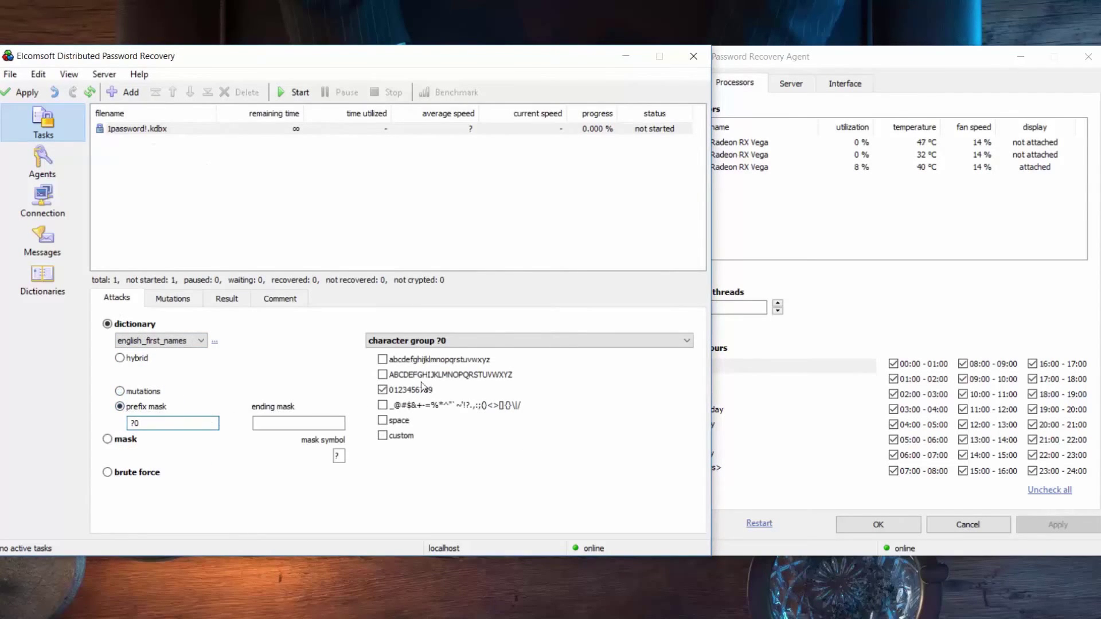
# Step: Add special characters to group ?1, enter ending mask ?1, and start recovery
pyautogui.click(453, 343)
pyautogui.click(415, 365)
pyautogui.click(383, 406)
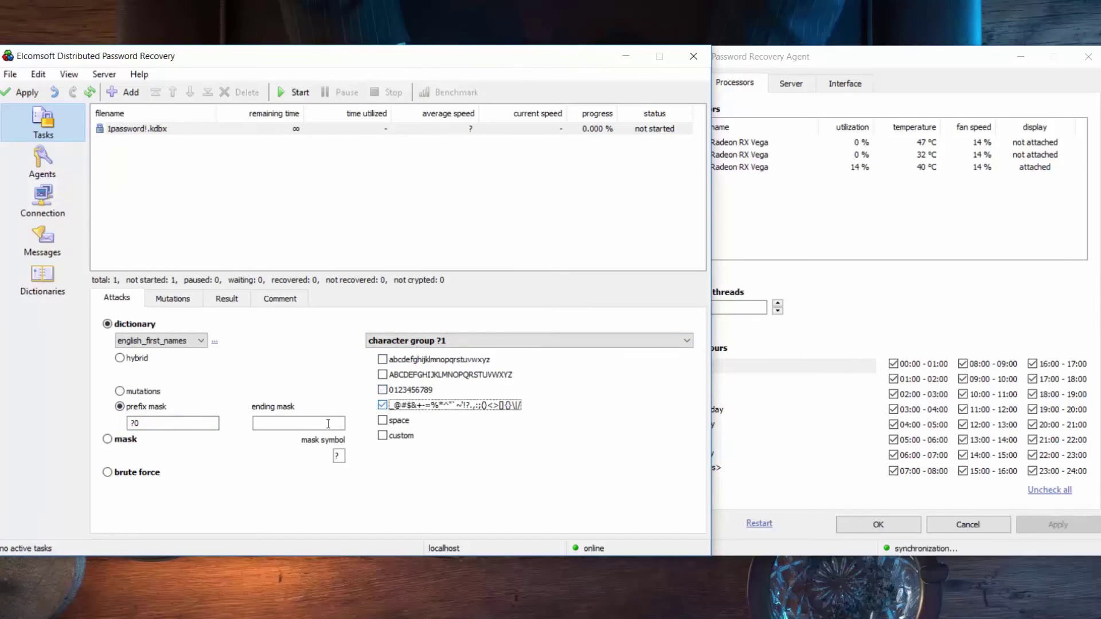
pyautogui.click(275, 422)
pyautogui.write('?1')
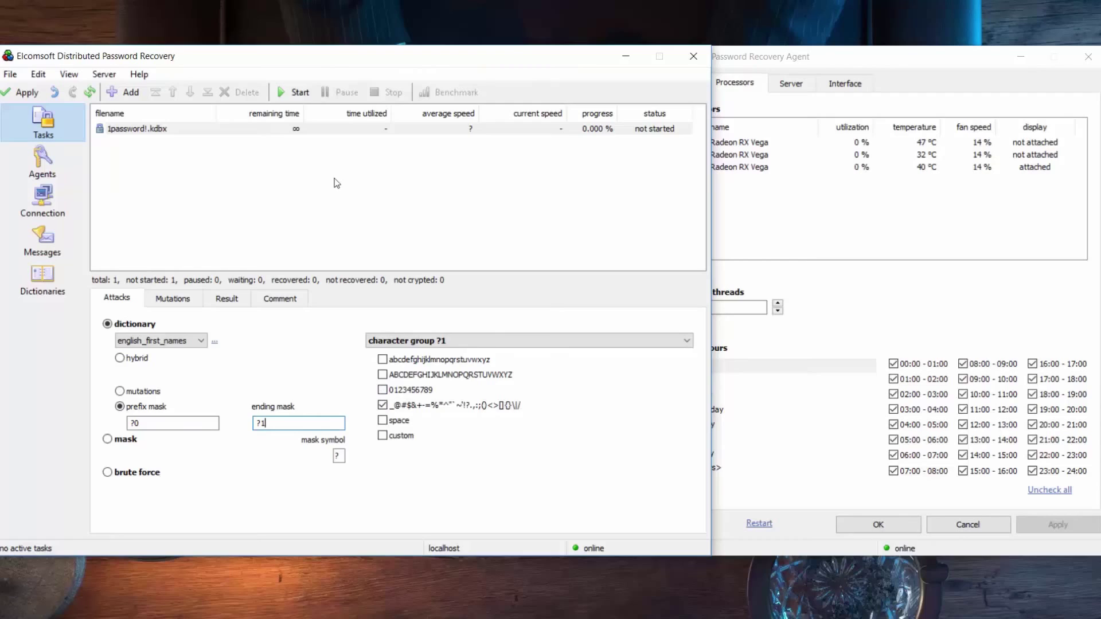
pyautogui.click(295, 93)
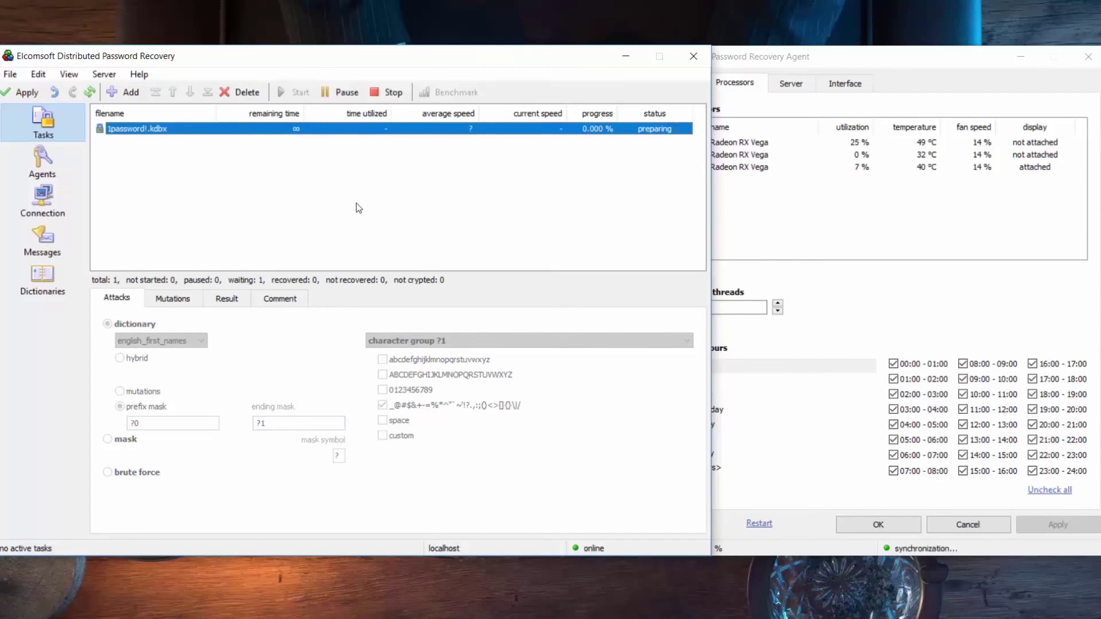
# Step: Review the agent's processing statistics, then return to the task list
pyautogui.click(942, 70)
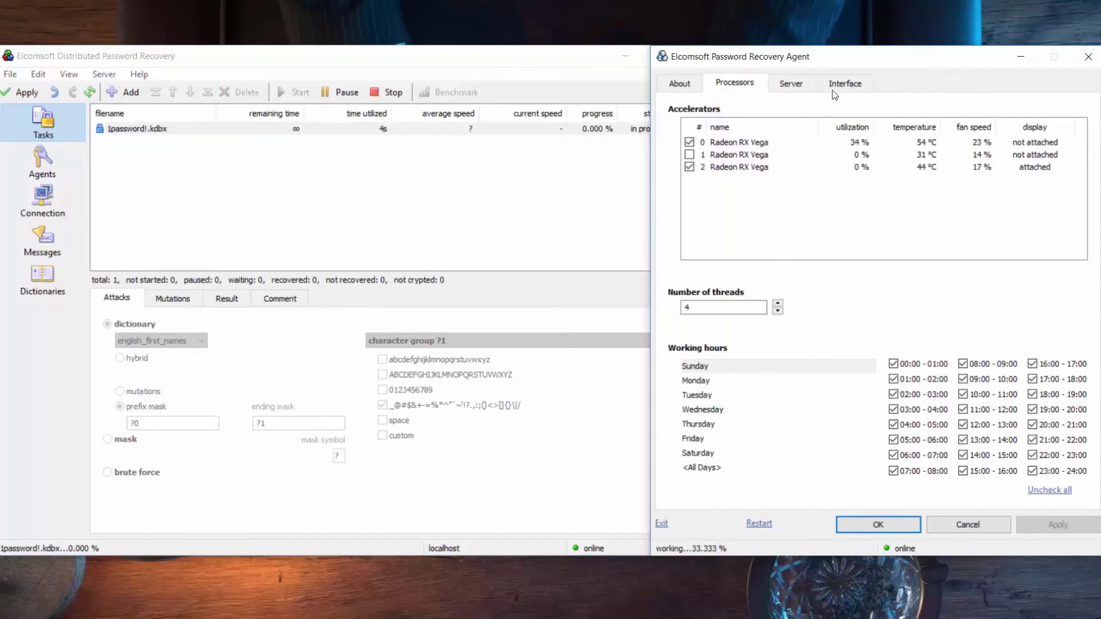
pyautogui.click(679, 83)
pyautogui.click(413, 71)
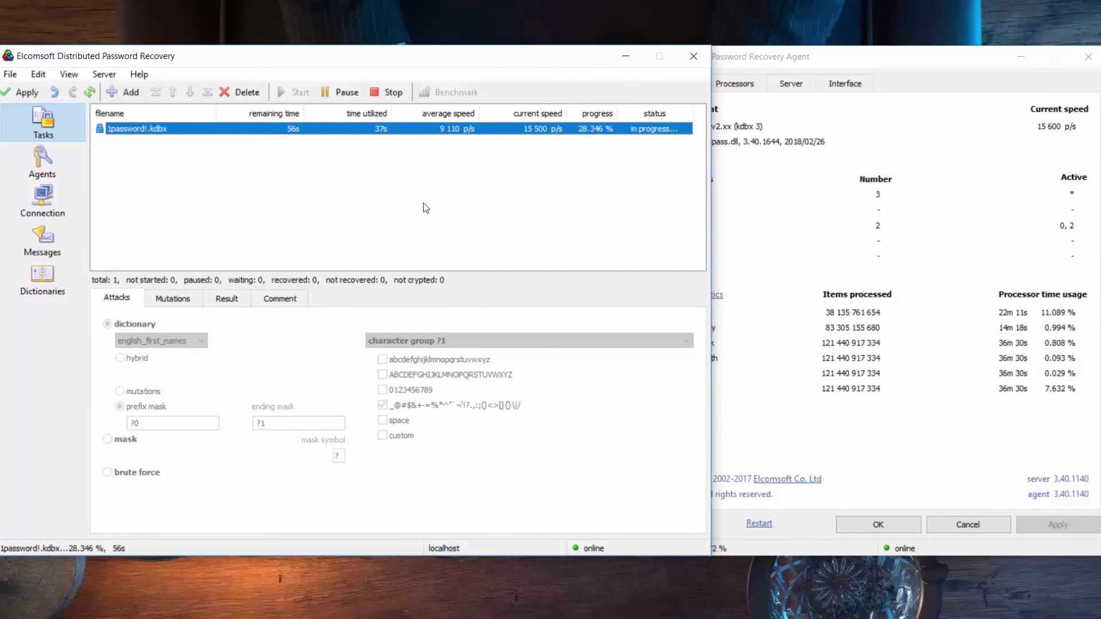
pyautogui.click(416, 181)
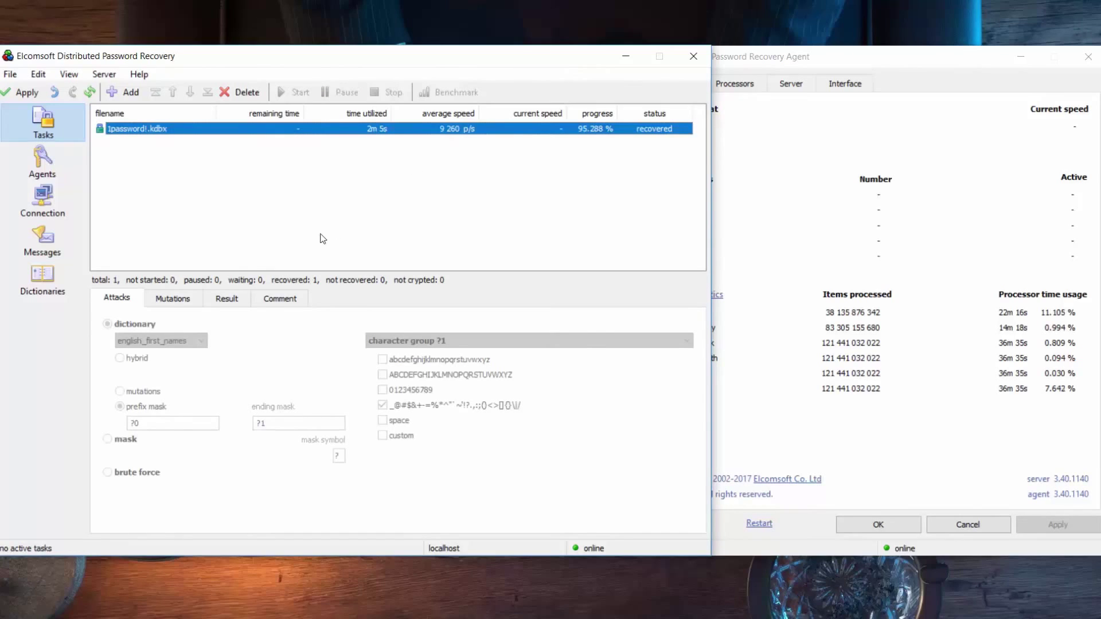
pyautogui.click(225, 301)
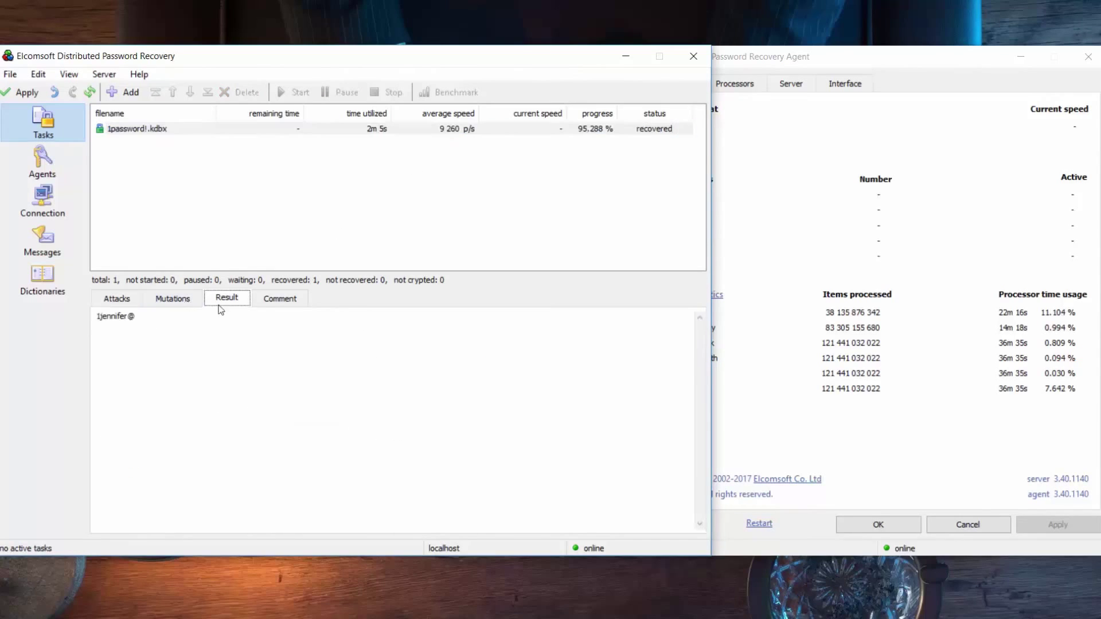
pyautogui.doubleClick(138, 319)
pyautogui.click(163, 320)
# Step: Add 40bit_key.pdf as a new recovery task
pyautogui.click(132, 127)
pyautogui.click(115, 91)
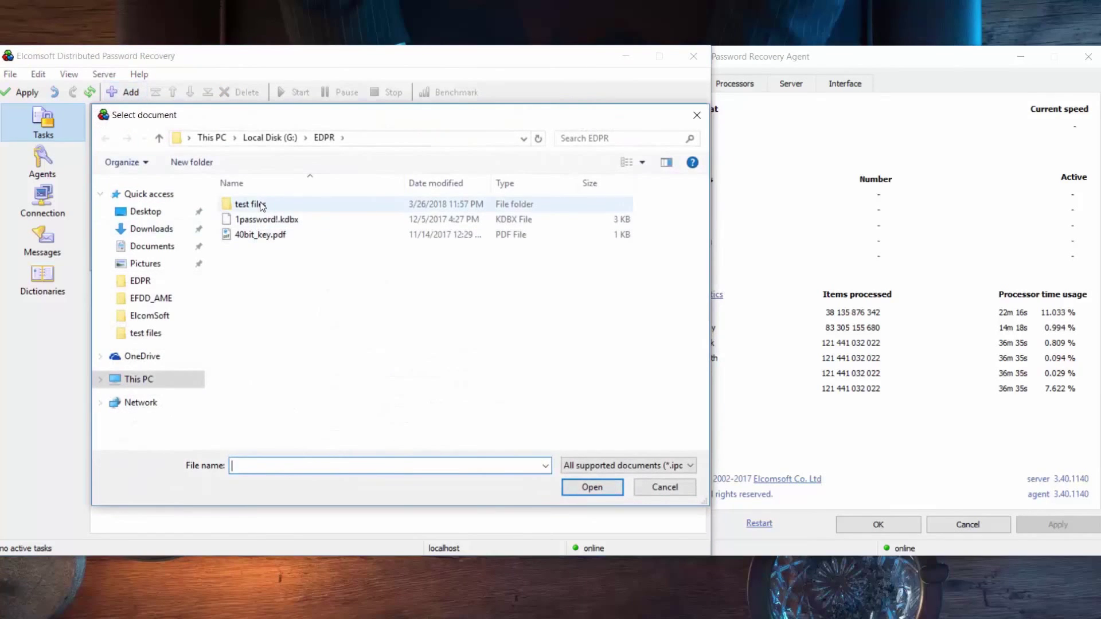
pyautogui.click(246, 237)
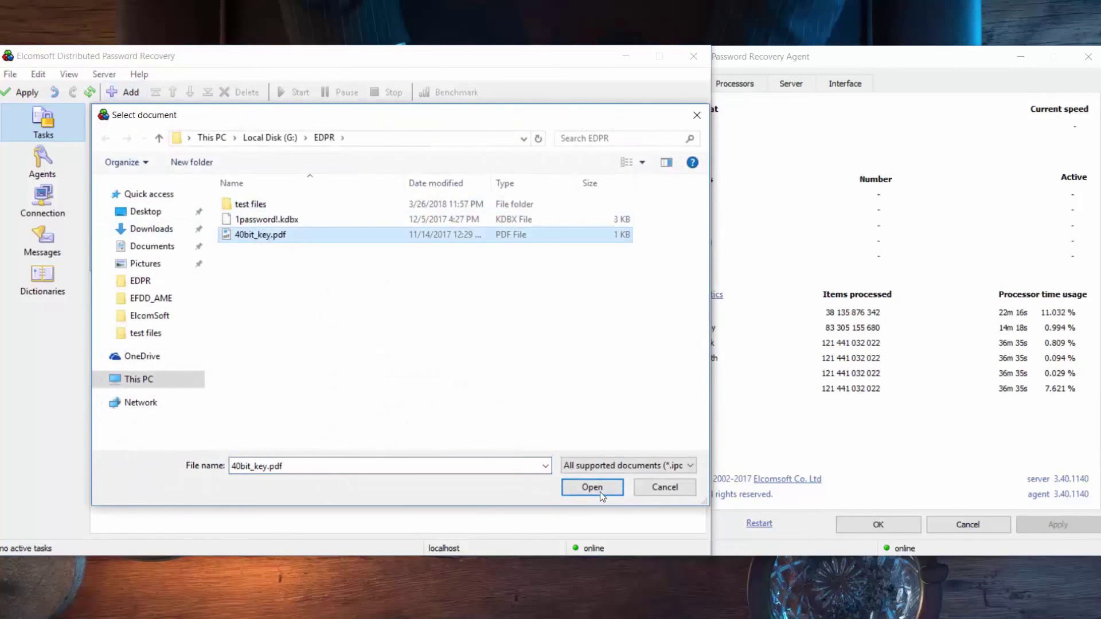
pyautogui.click(600, 493)
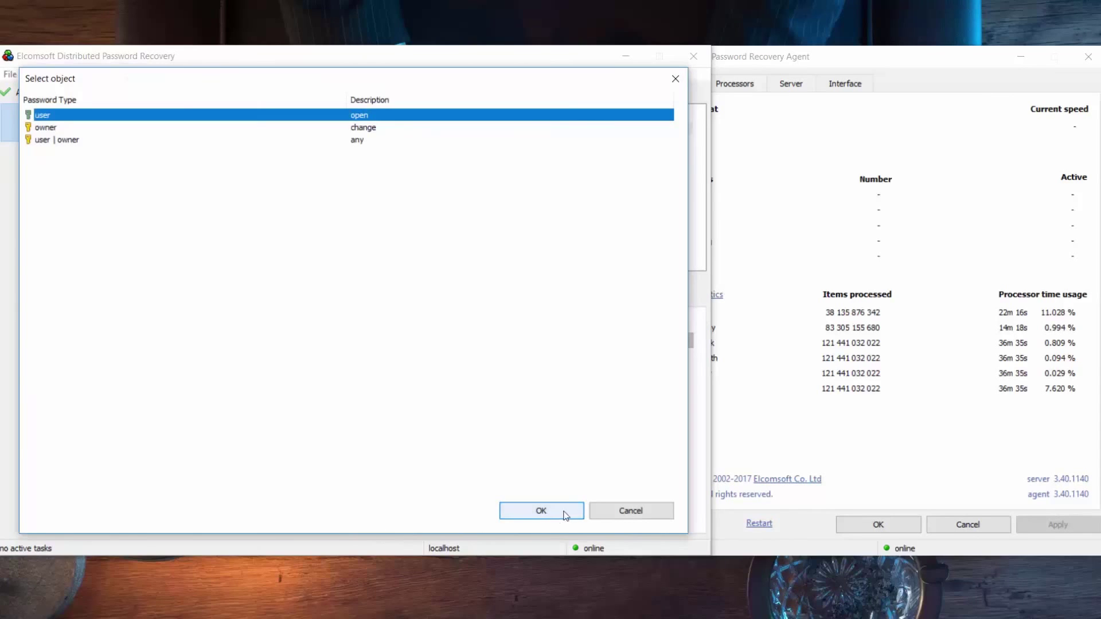
# Step: Target the PDF user password with guaranteed-decryption key search and start it
pyautogui.click(541, 511)
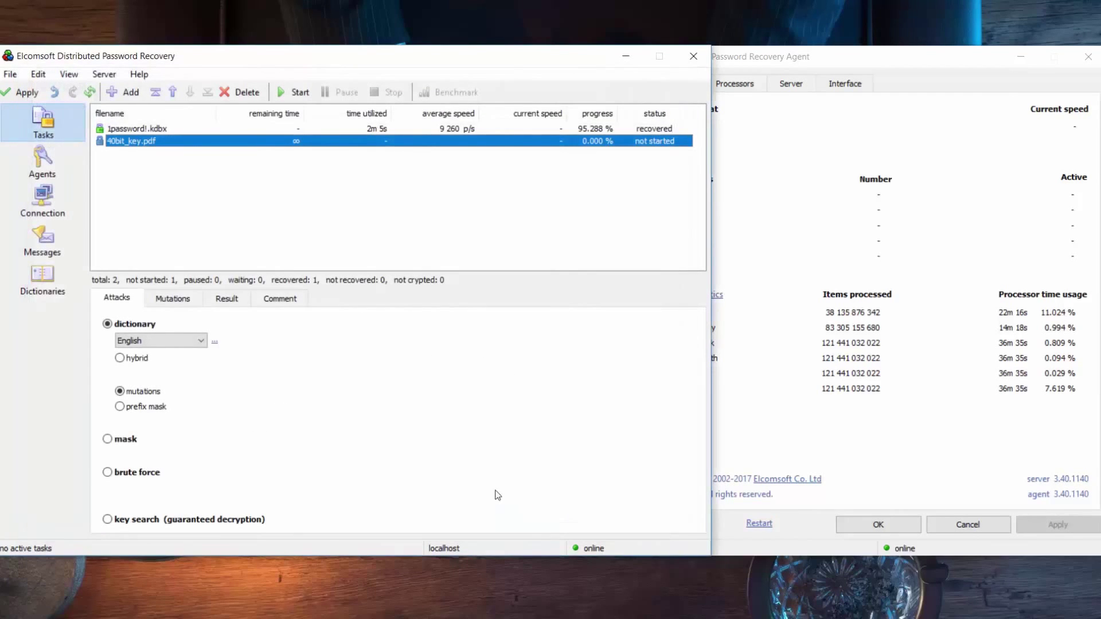
pyautogui.click(119, 521)
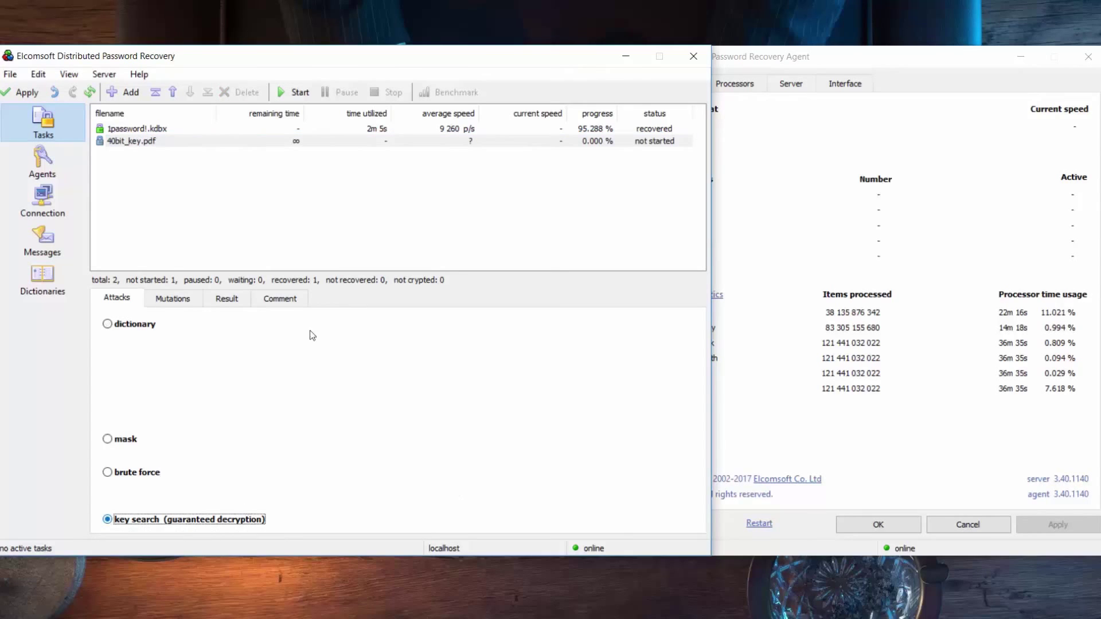
pyautogui.click(138, 141)
pyautogui.click(296, 93)
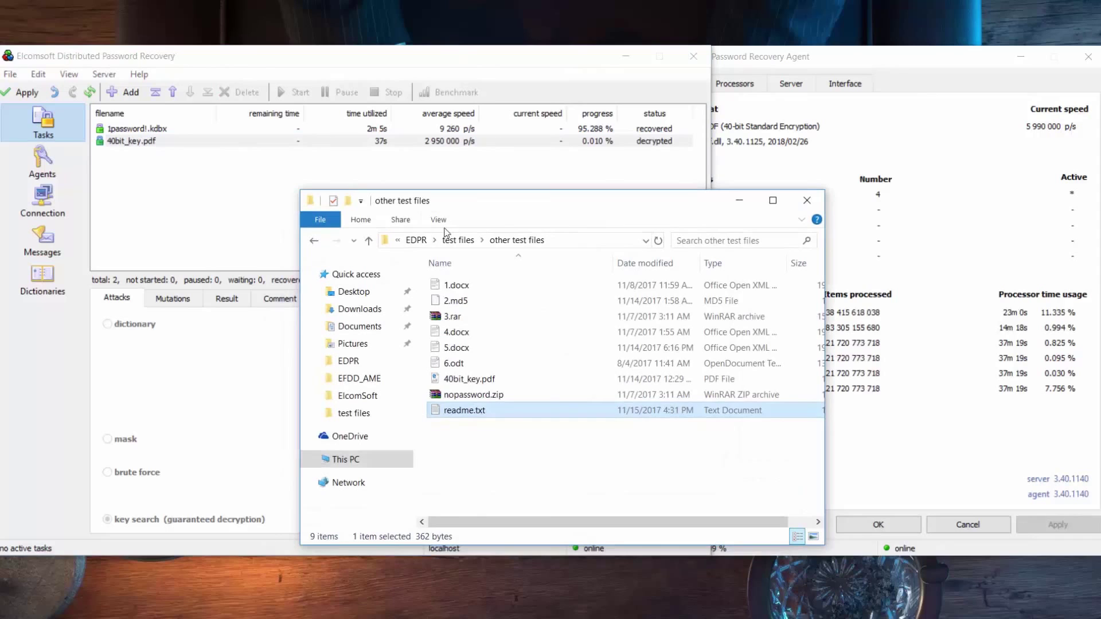
# Step: Find the decrypted 40bit_key.pdf in the EDPR folder, then close Explorer
pyautogui.click(416, 241)
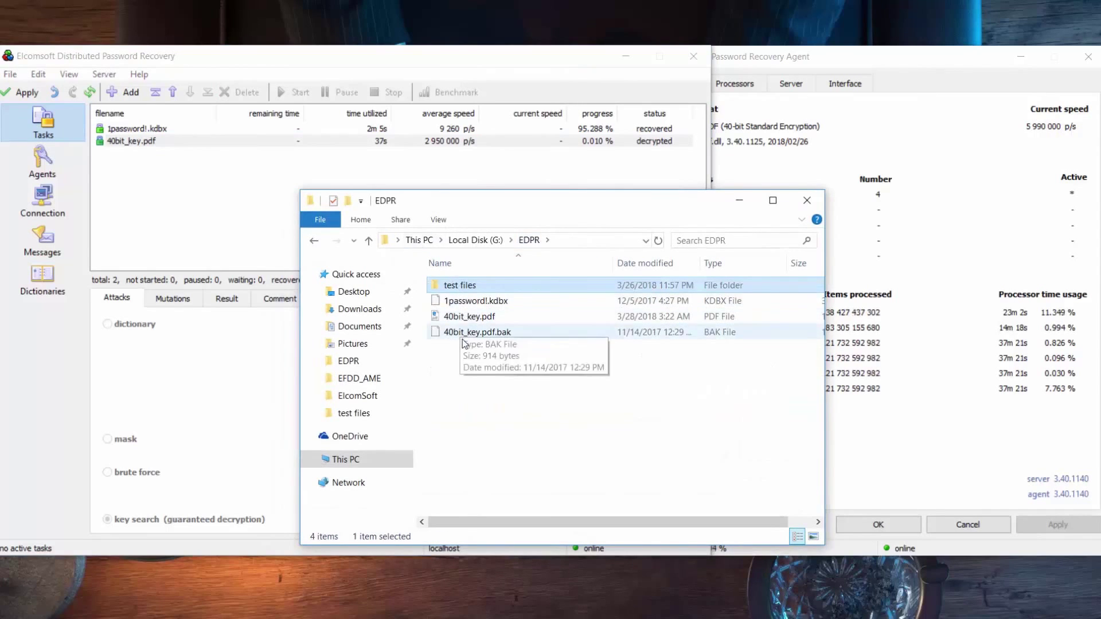
pyautogui.click(496, 319)
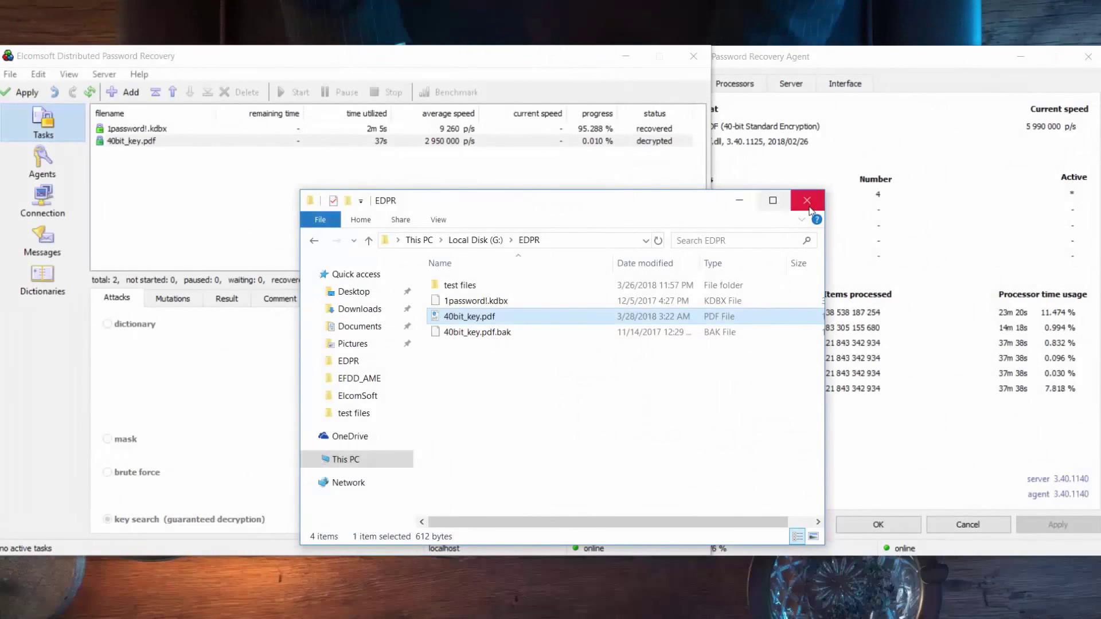
pyautogui.click(806, 199)
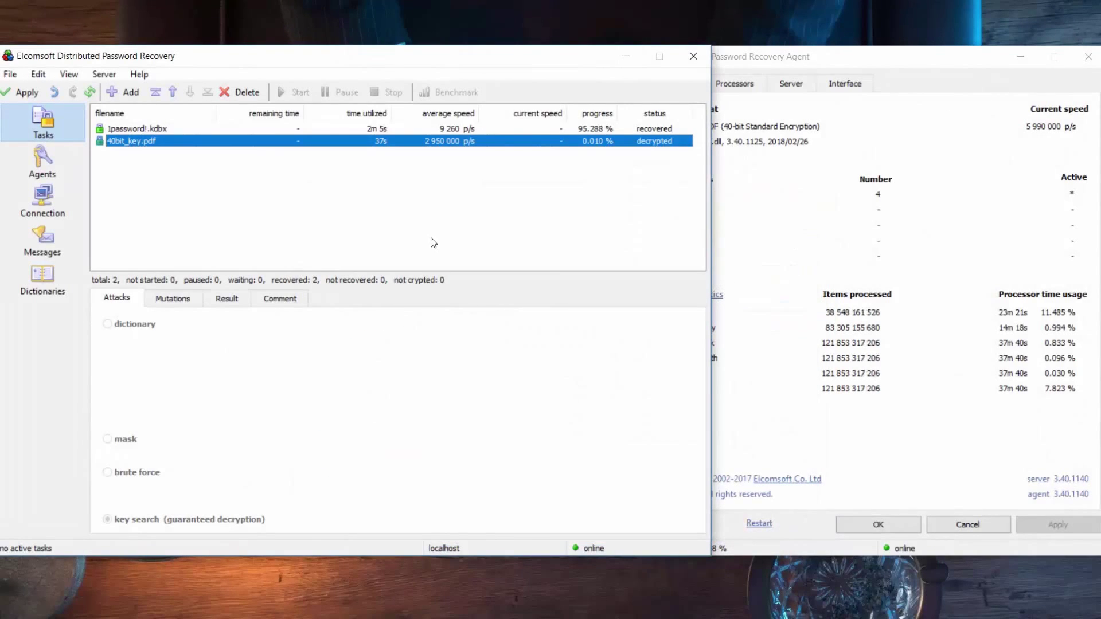